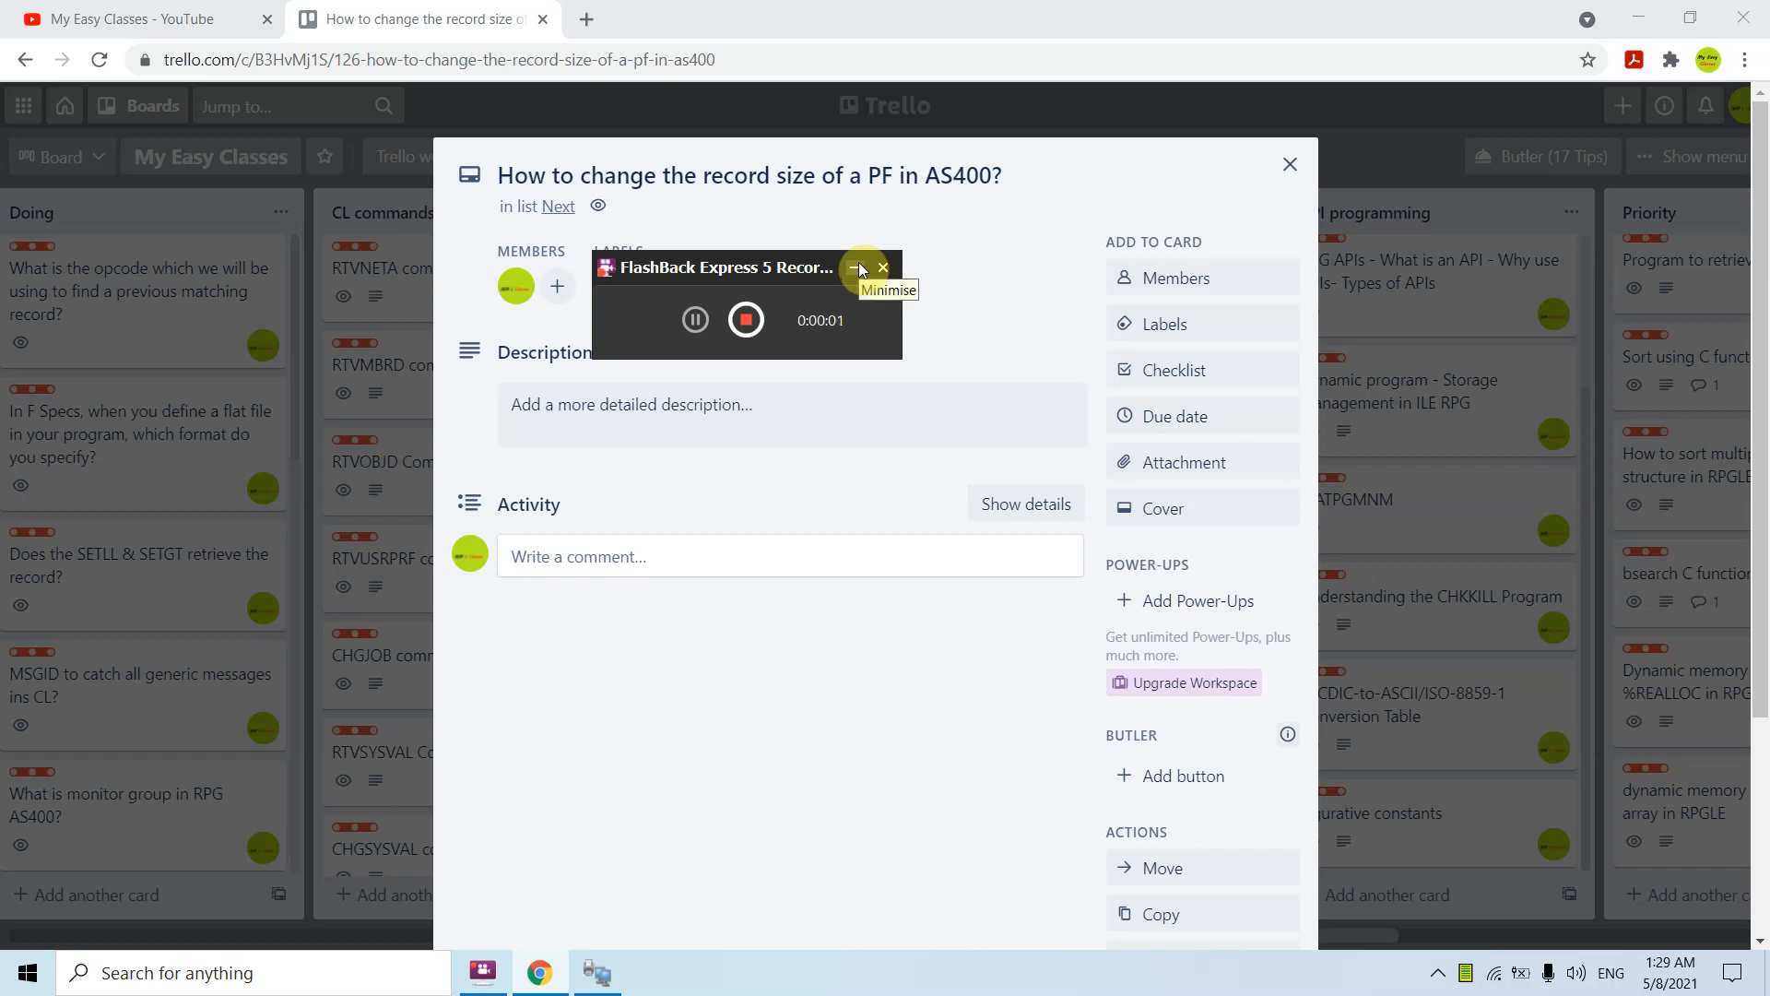
Hide the FlashBack recorder window and switch to the IBM i 5250 terminal session
{"action": "left_click", "coordinate": [859, 267]}
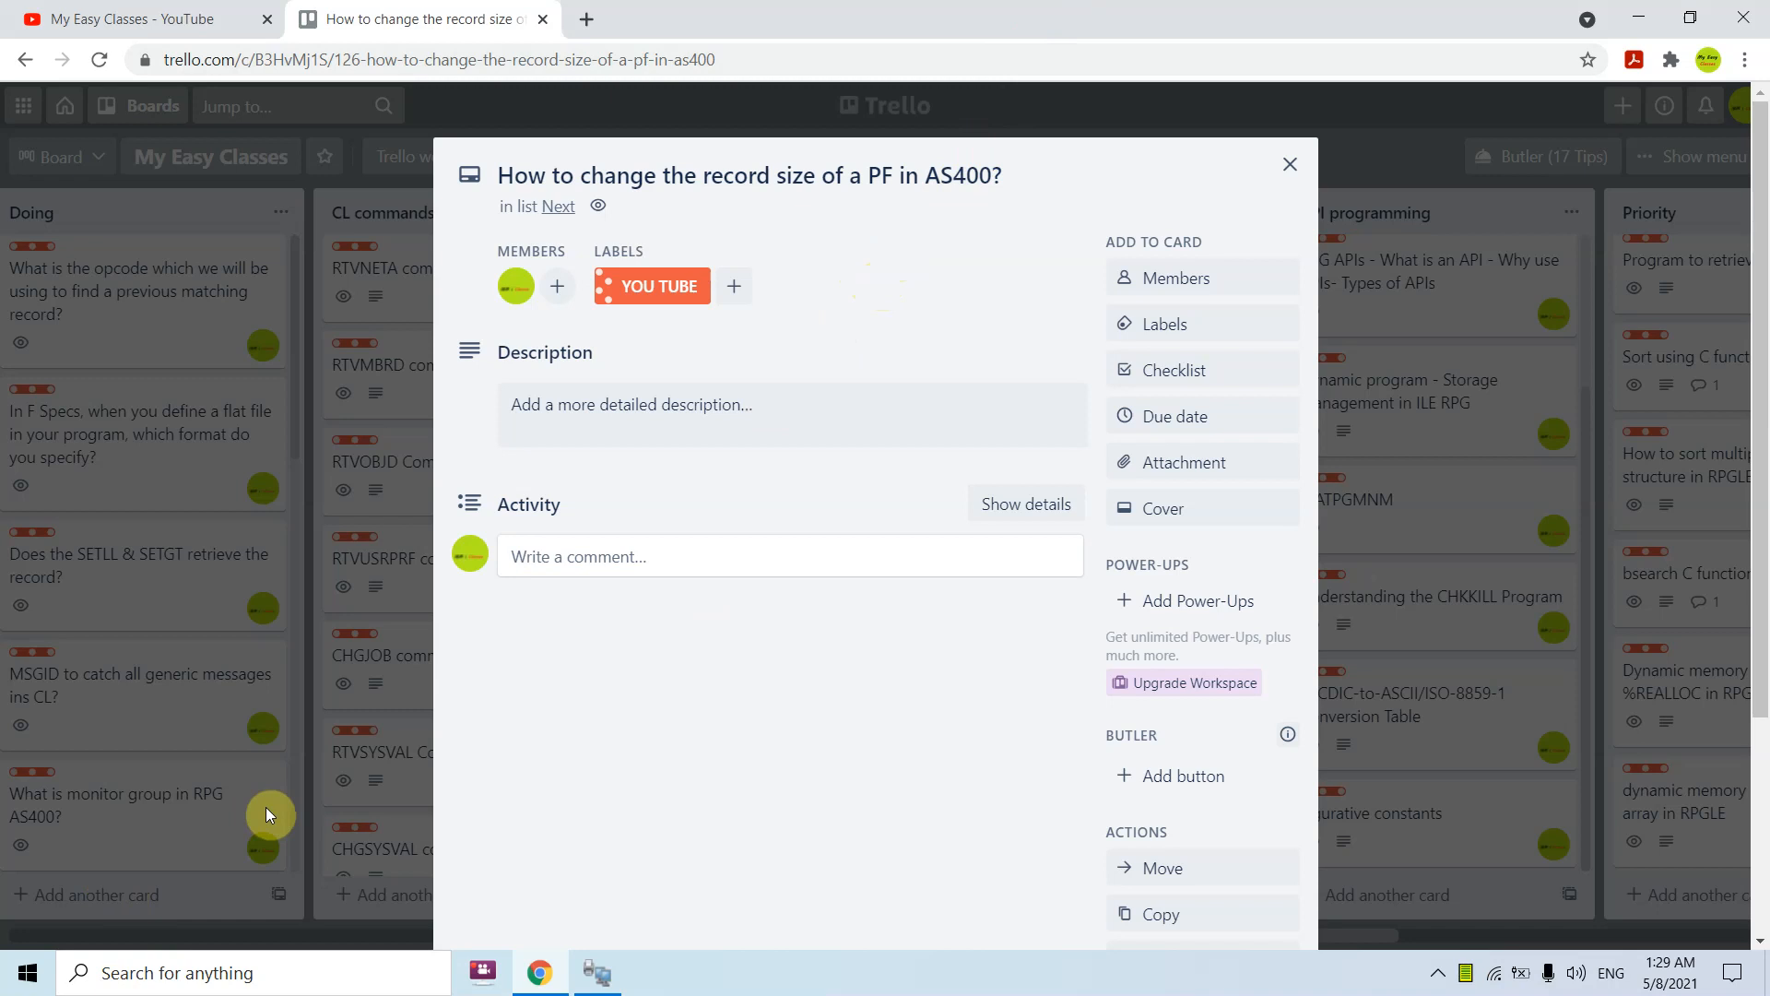
{"action": "key", "text": "alt+Tab"}
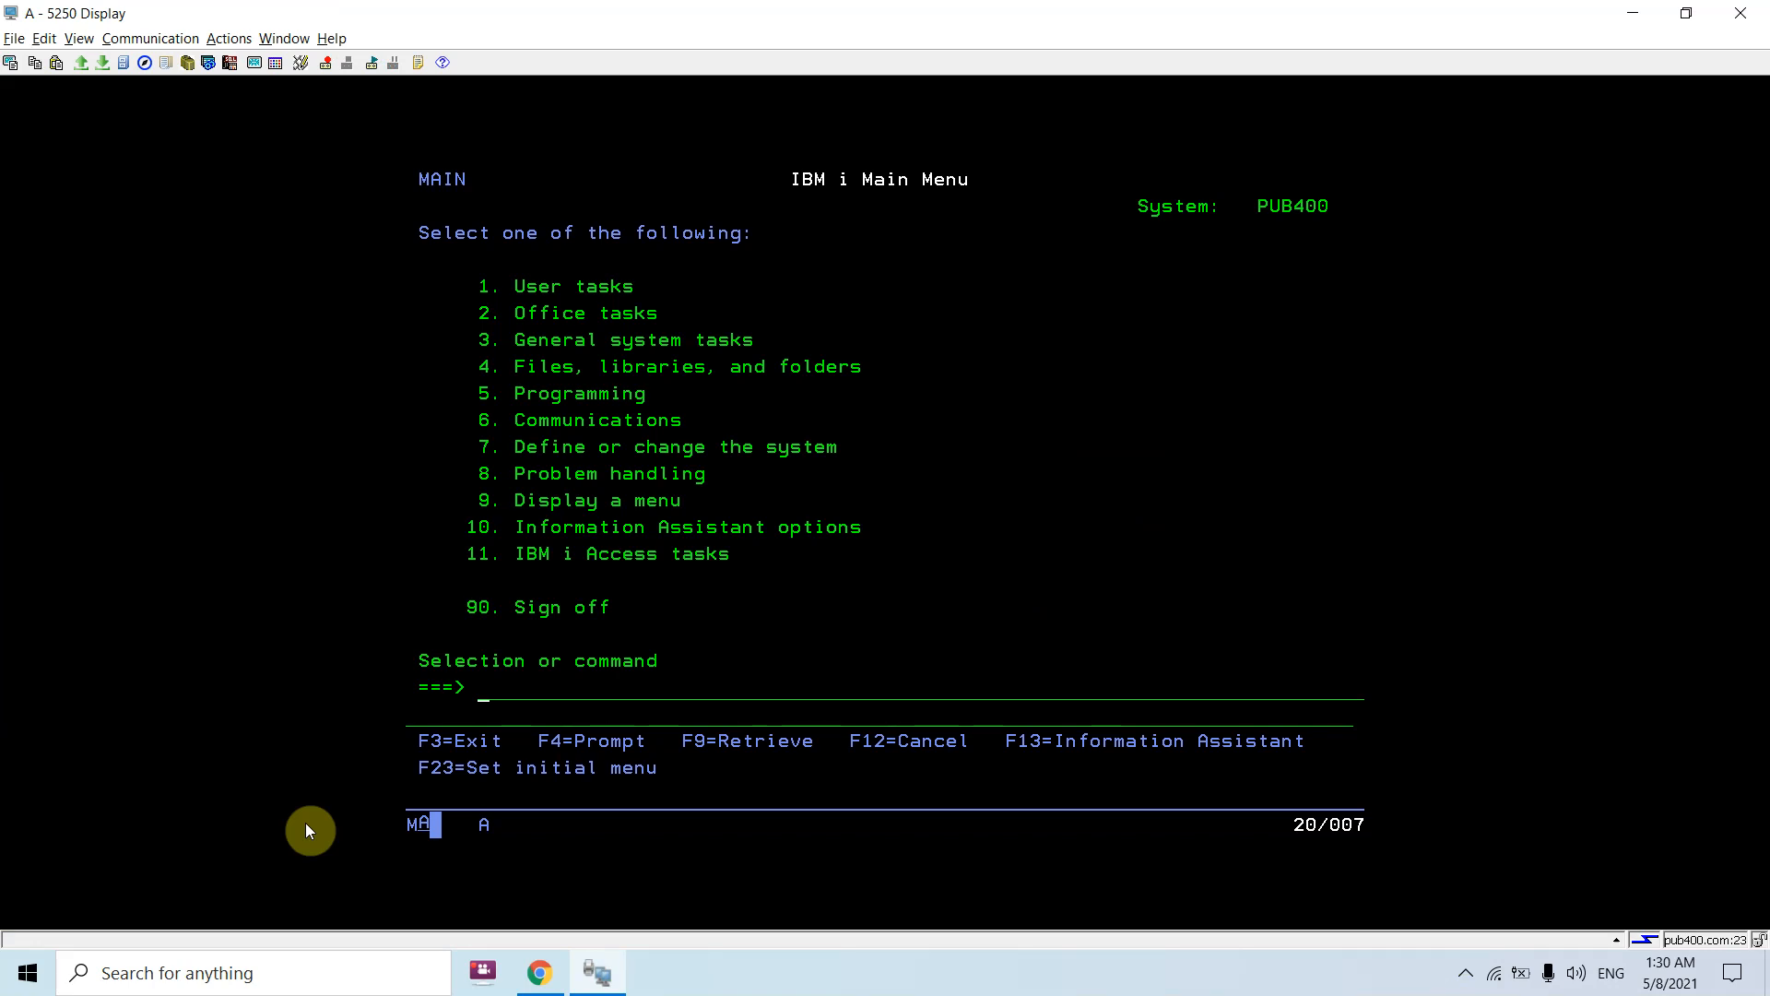
{"action": "type", "text": "crt"}
{"action": "type", "text": "pf"}
Create physical file PF1 in library QTEMP with record length 110 via the CRTPF prompt
{"action": "key", "text": "F4"}
{"action": "type", "text": "p"}
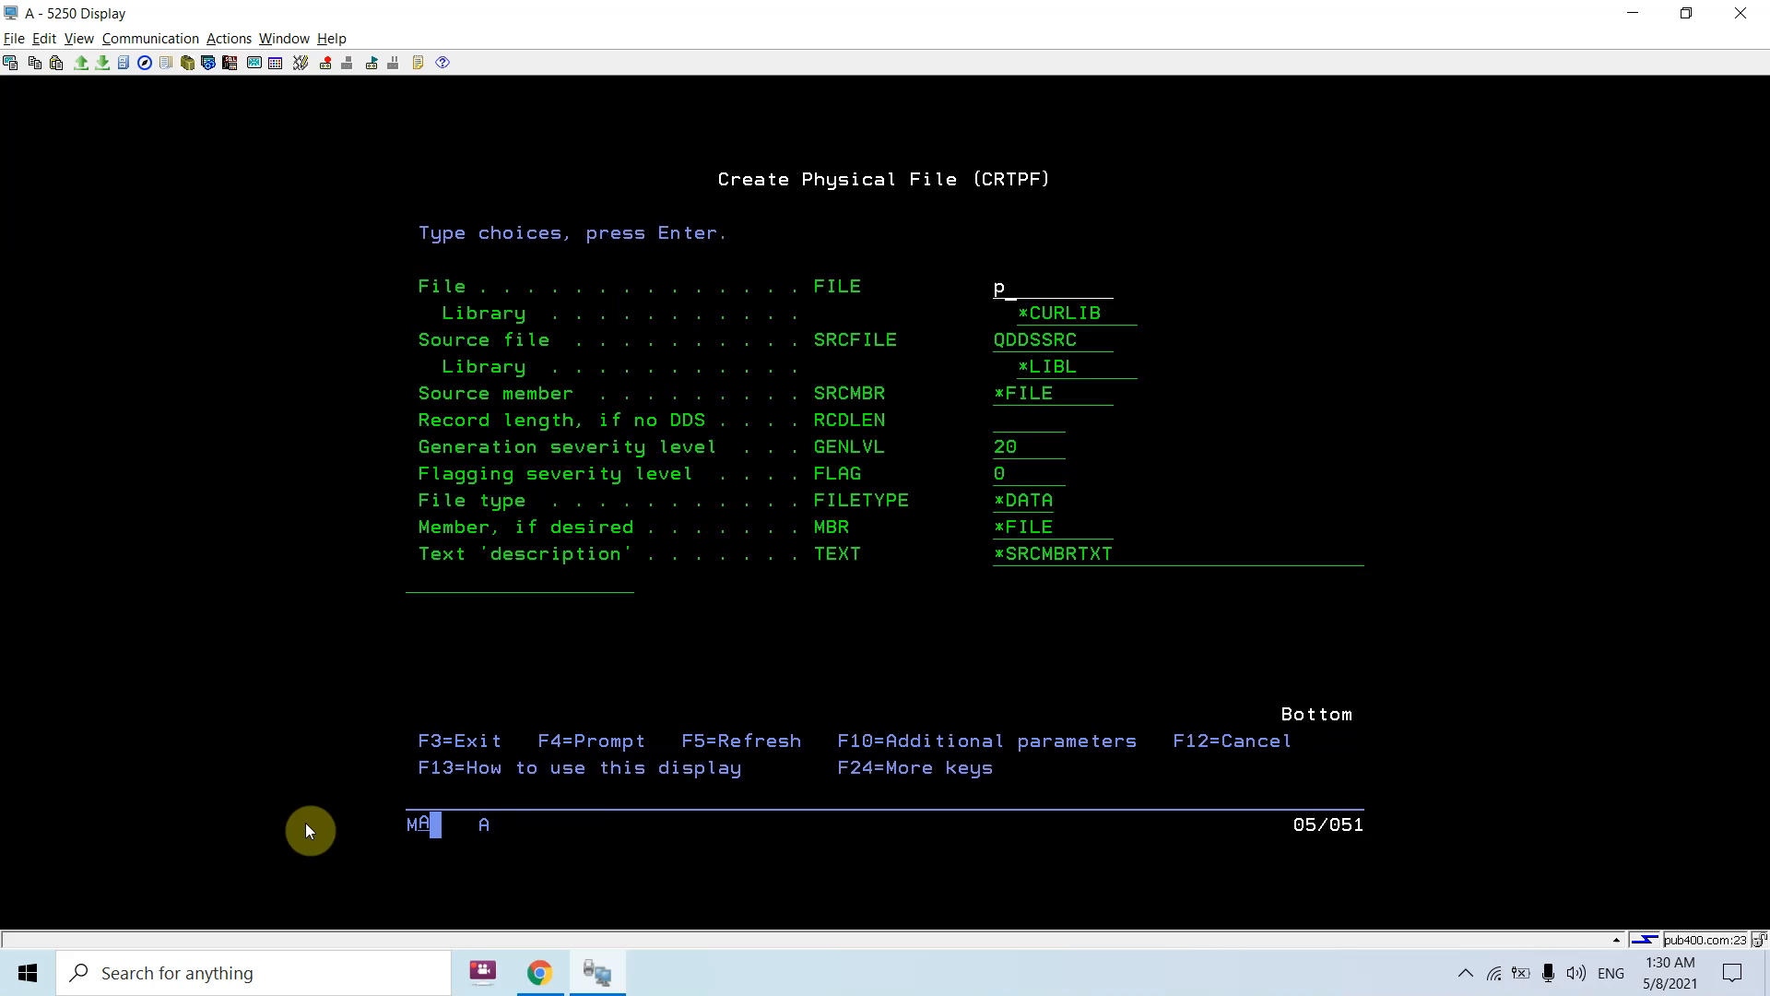
{"action": "type", "text": "f1"}
{"action": "type", "text": "qte"}
{"action": "type", "text": "mp"}
{"action": "key", "text": "Delete"}
{"action": "key", "text": "Tab"}
{"action": "key", "text": "Tab"}
{"action": "key", "text": "Tab"}
{"action": "type", "text": "110"}
{"action": "key", "text": "Return"}
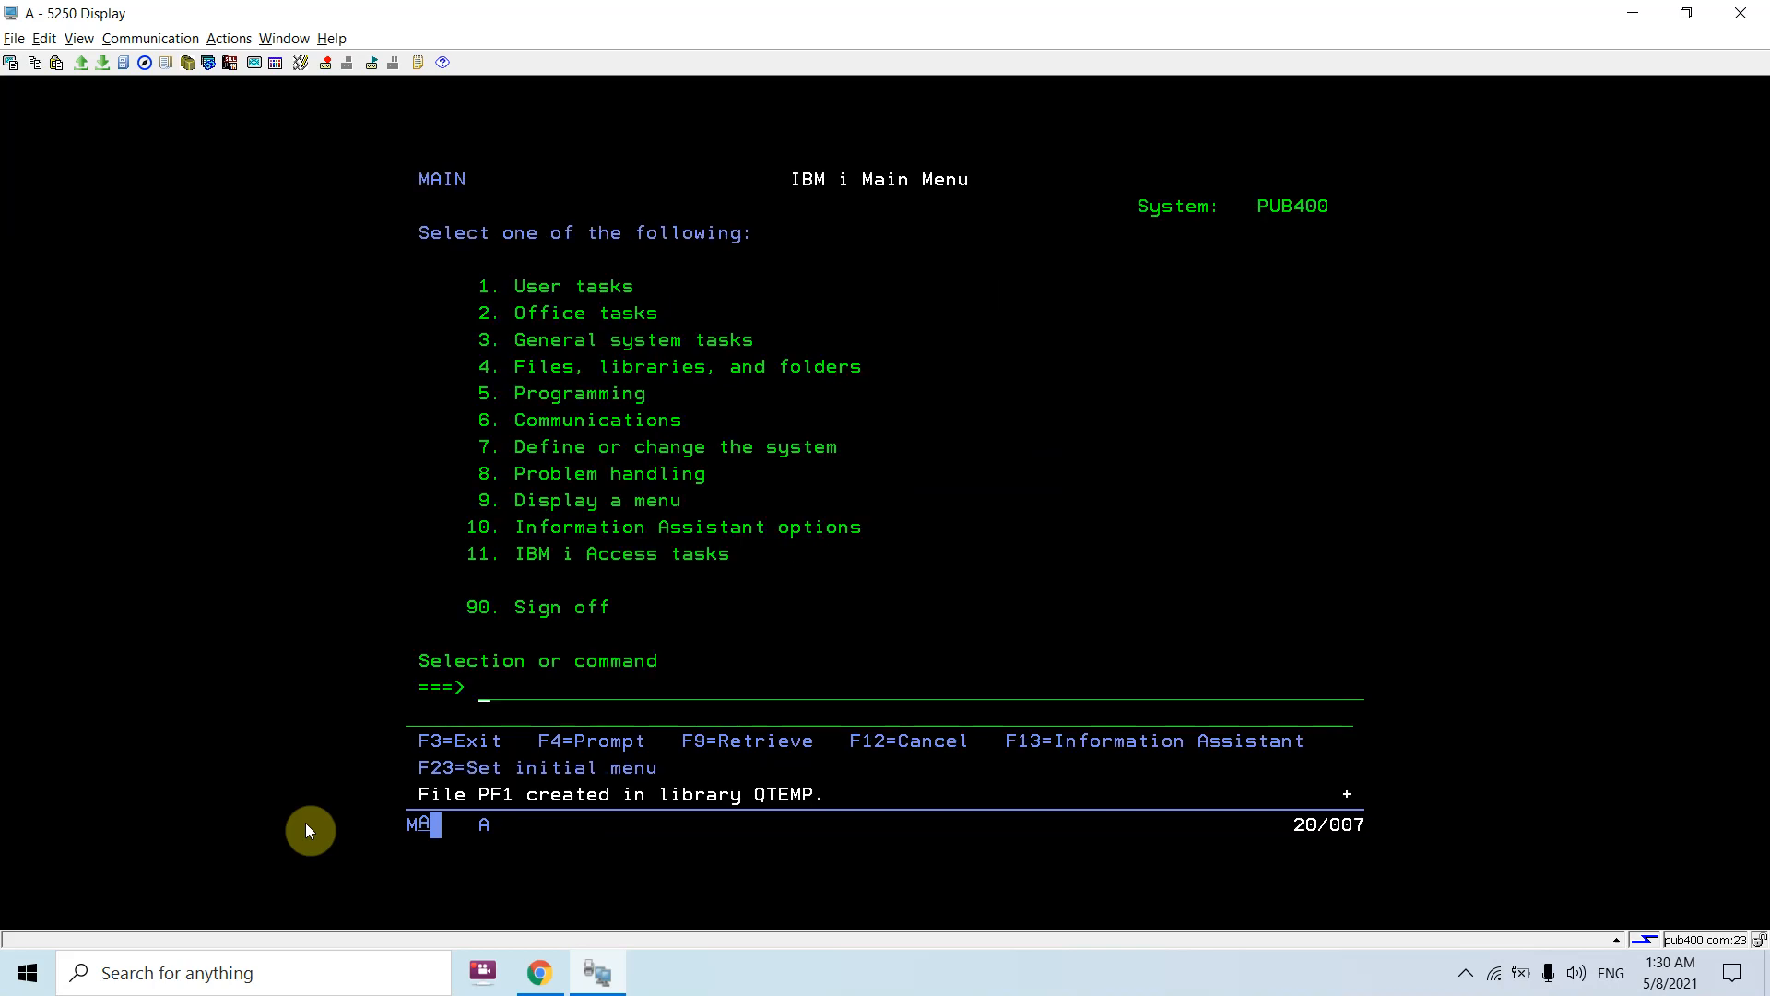
Recall the last command as CHGPF for PF1 in QTEMP and reveal all its parameters
{"action": "key", "text": "F9"}
{"action": "type", "text": "c"}
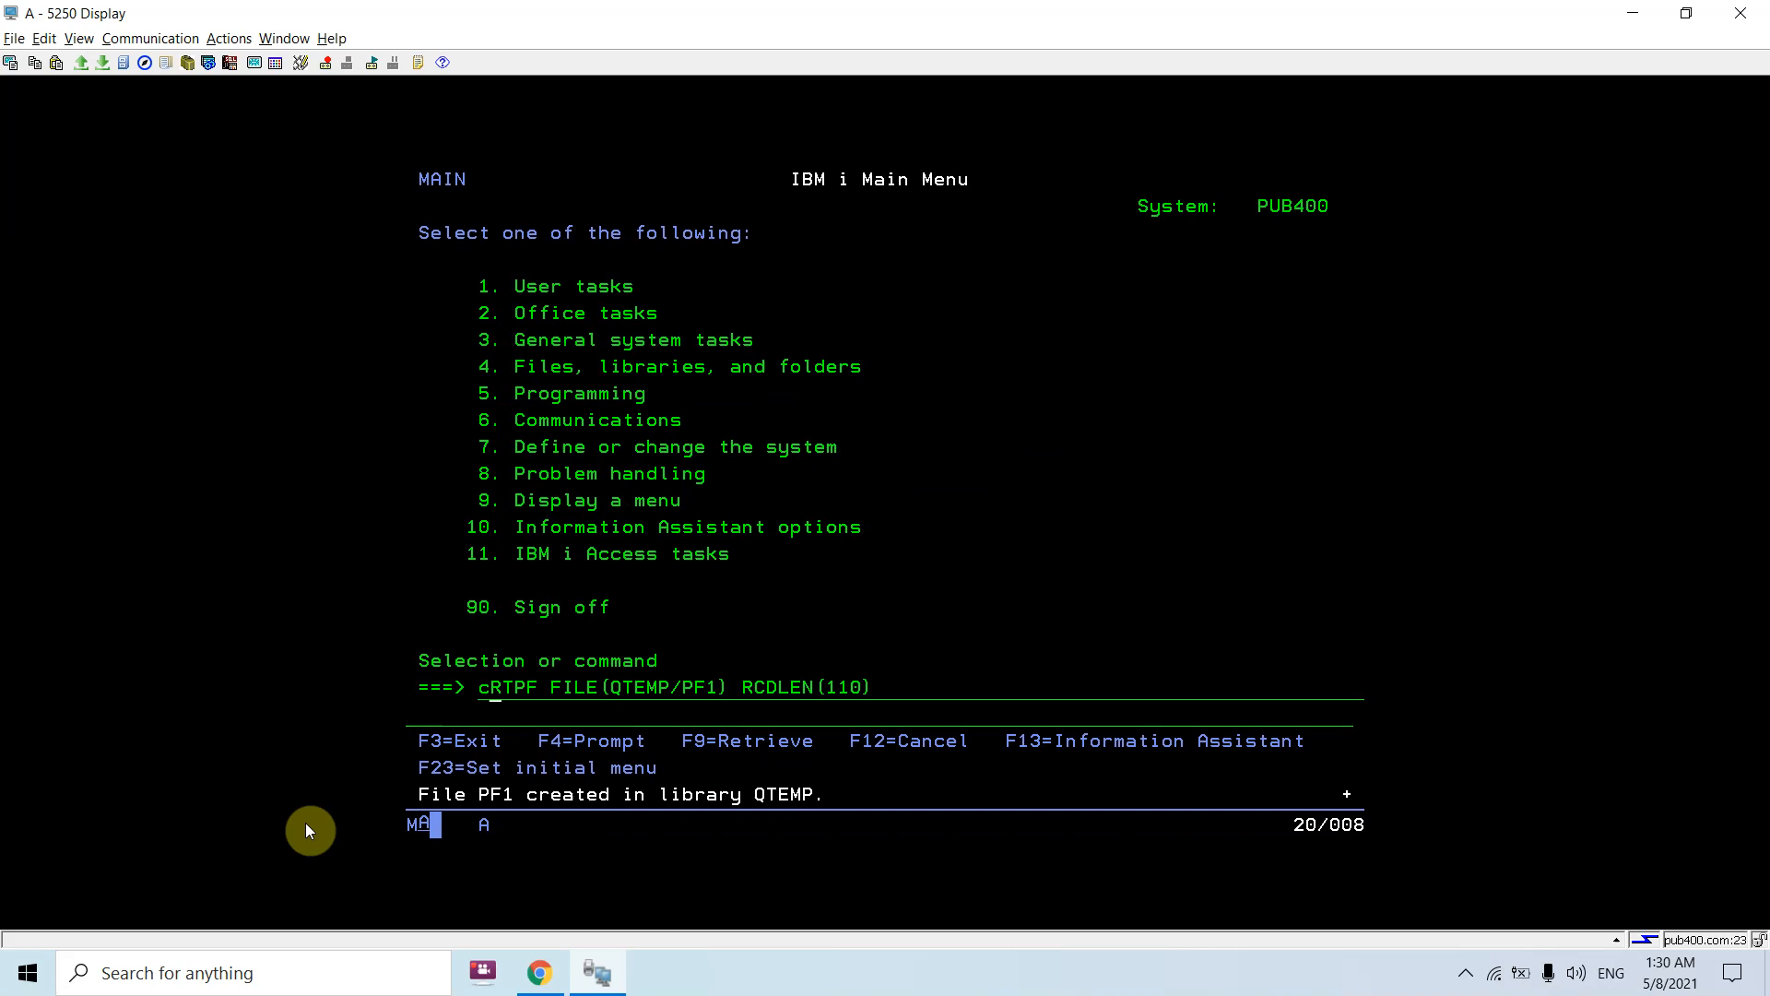
{"action": "type", "text": "hgpf"}
{"action": "key", "text": "Delete"}
{"action": "key", "text": "Delete"}
{"action": "key", "text": "Delete"}
{"action": "key", "text": "Delete"}
{"action": "key", "text": "Delete"}
{"action": "key", "text": "Delete"}
{"action": "key", "text": "Delete"}
{"action": "key", "text": "Delete"}
{"action": "key", "text": "Delete"}
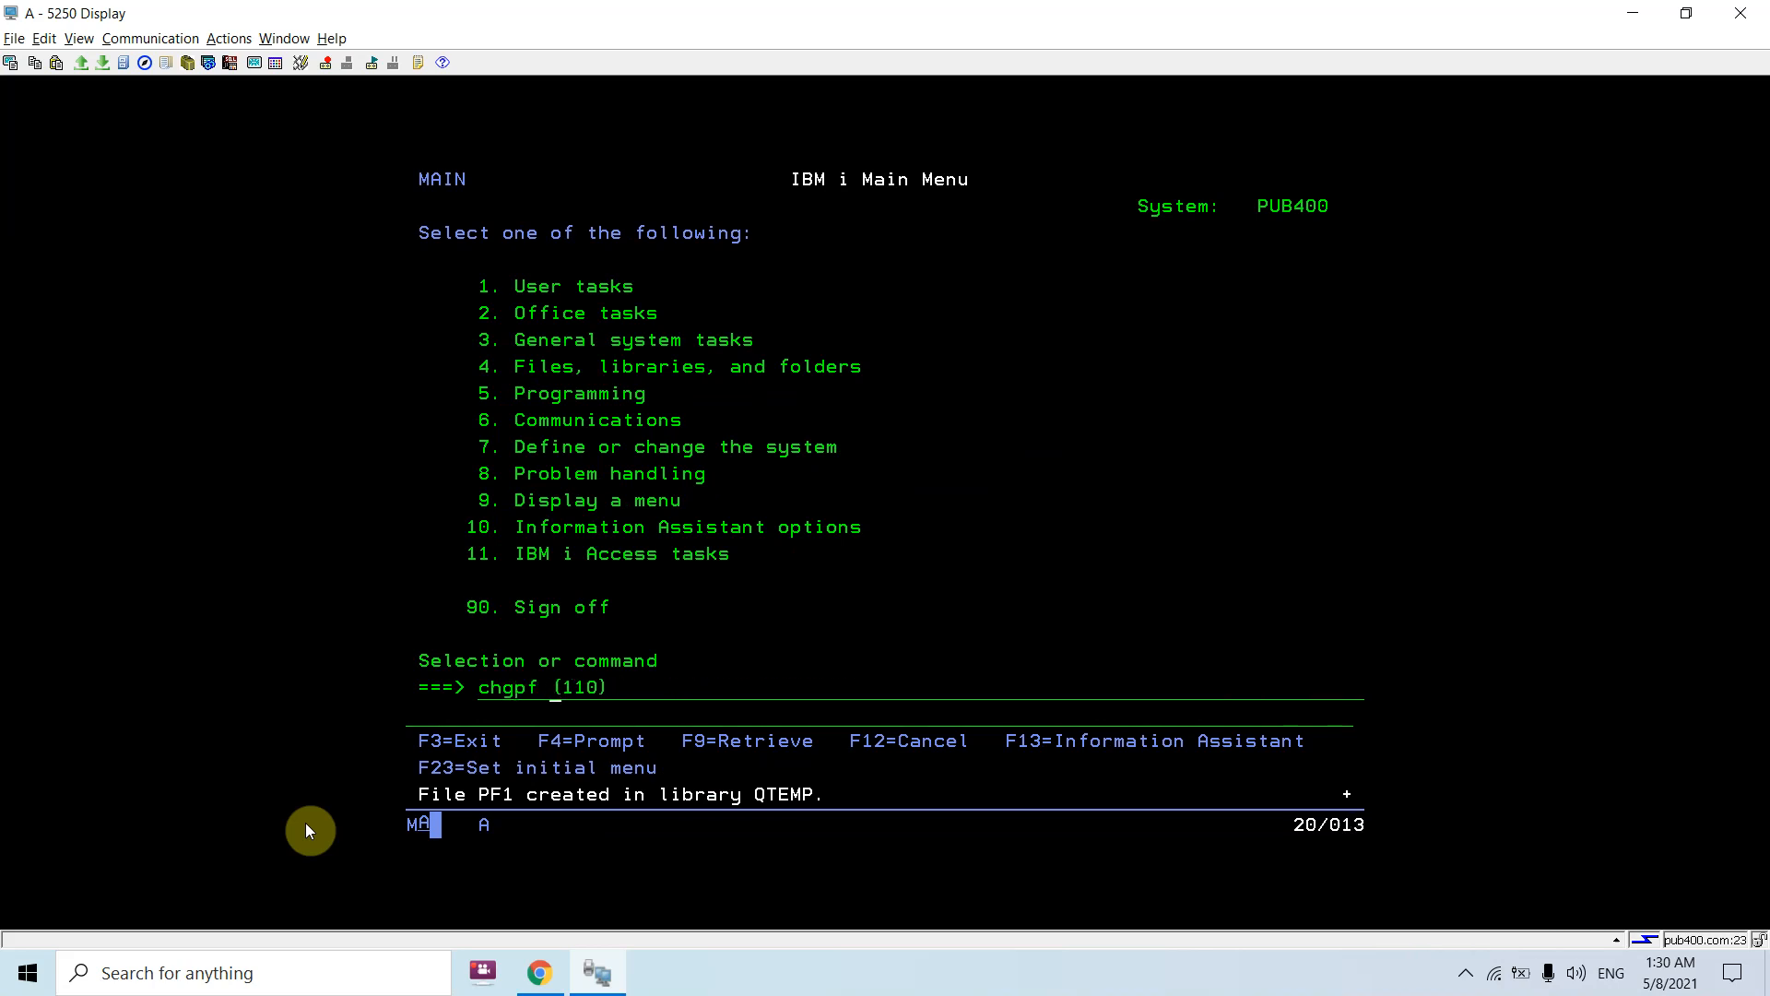
{"action": "key", "text": "Delete"}
{"action": "key", "text": "Delete"}
{"action": "key", "text": "Delete"}
{"action": "key", "text": "F4"}
{"action": "type", "text": "pf"}
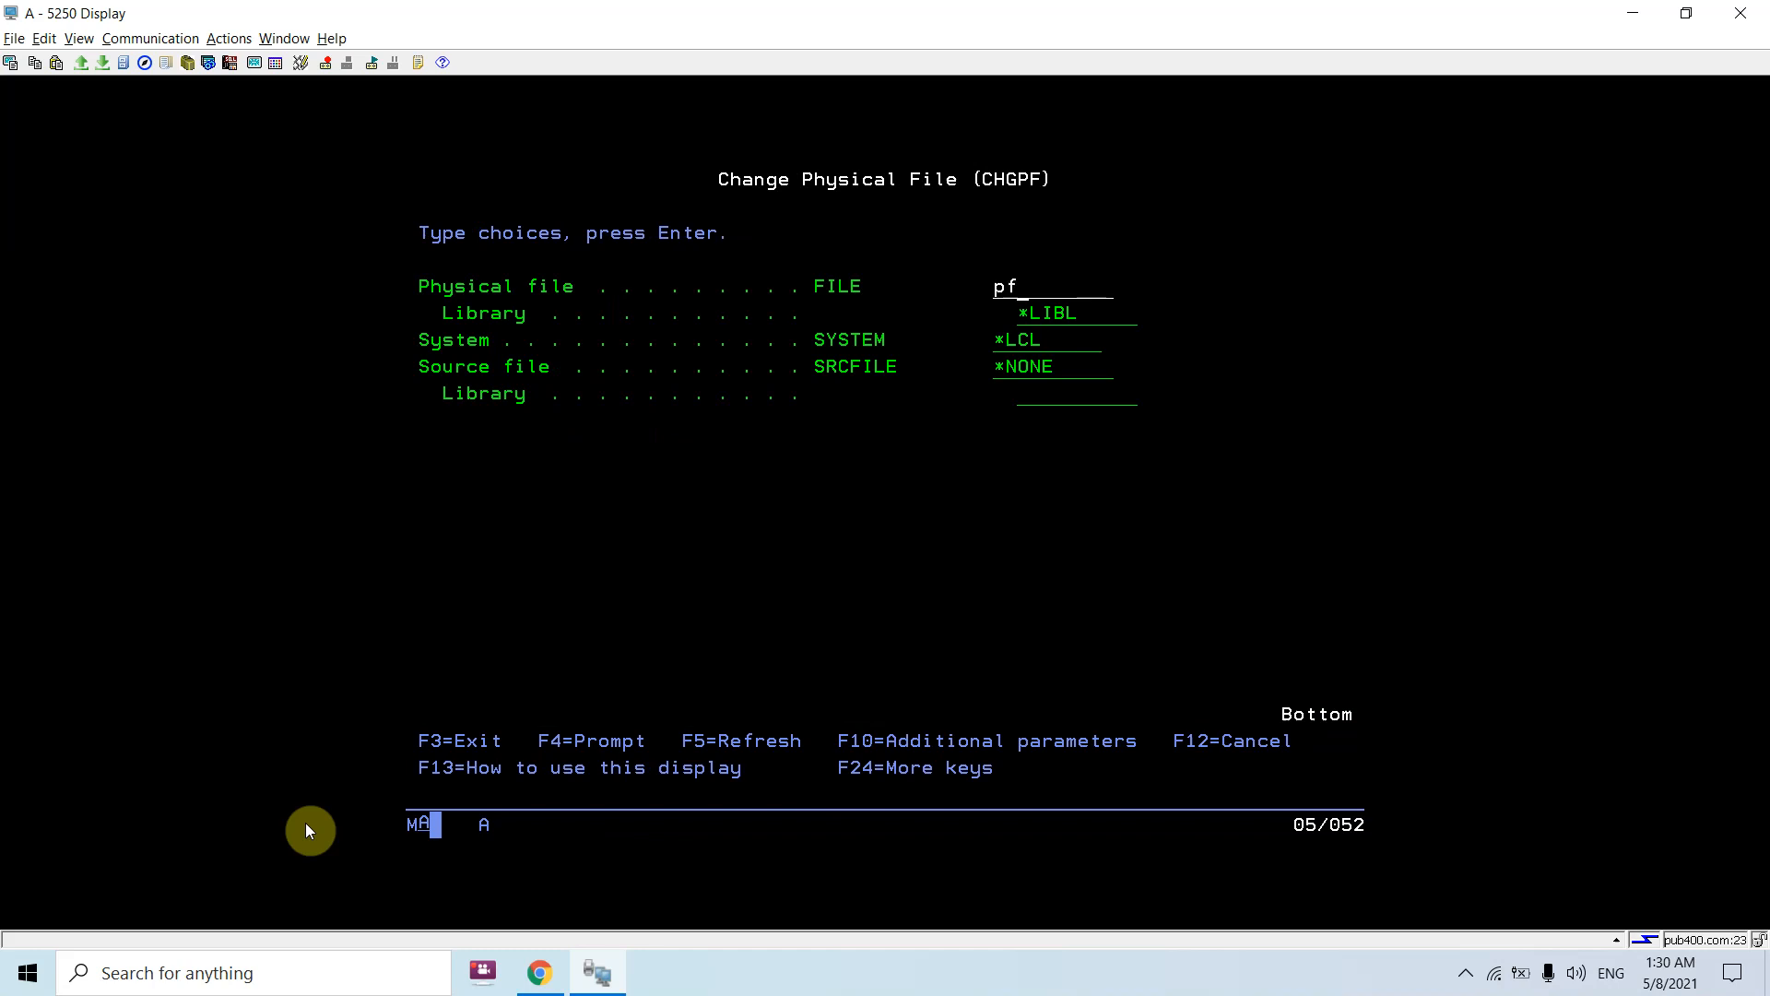
{"action": "type", "text": "1qt"}
{"action": "type", "text": "emp"}
{"action": "key", "text": "Tab"}
{"action": "key", "text": "Tab"}
{"action": "key", "text": "F10"}
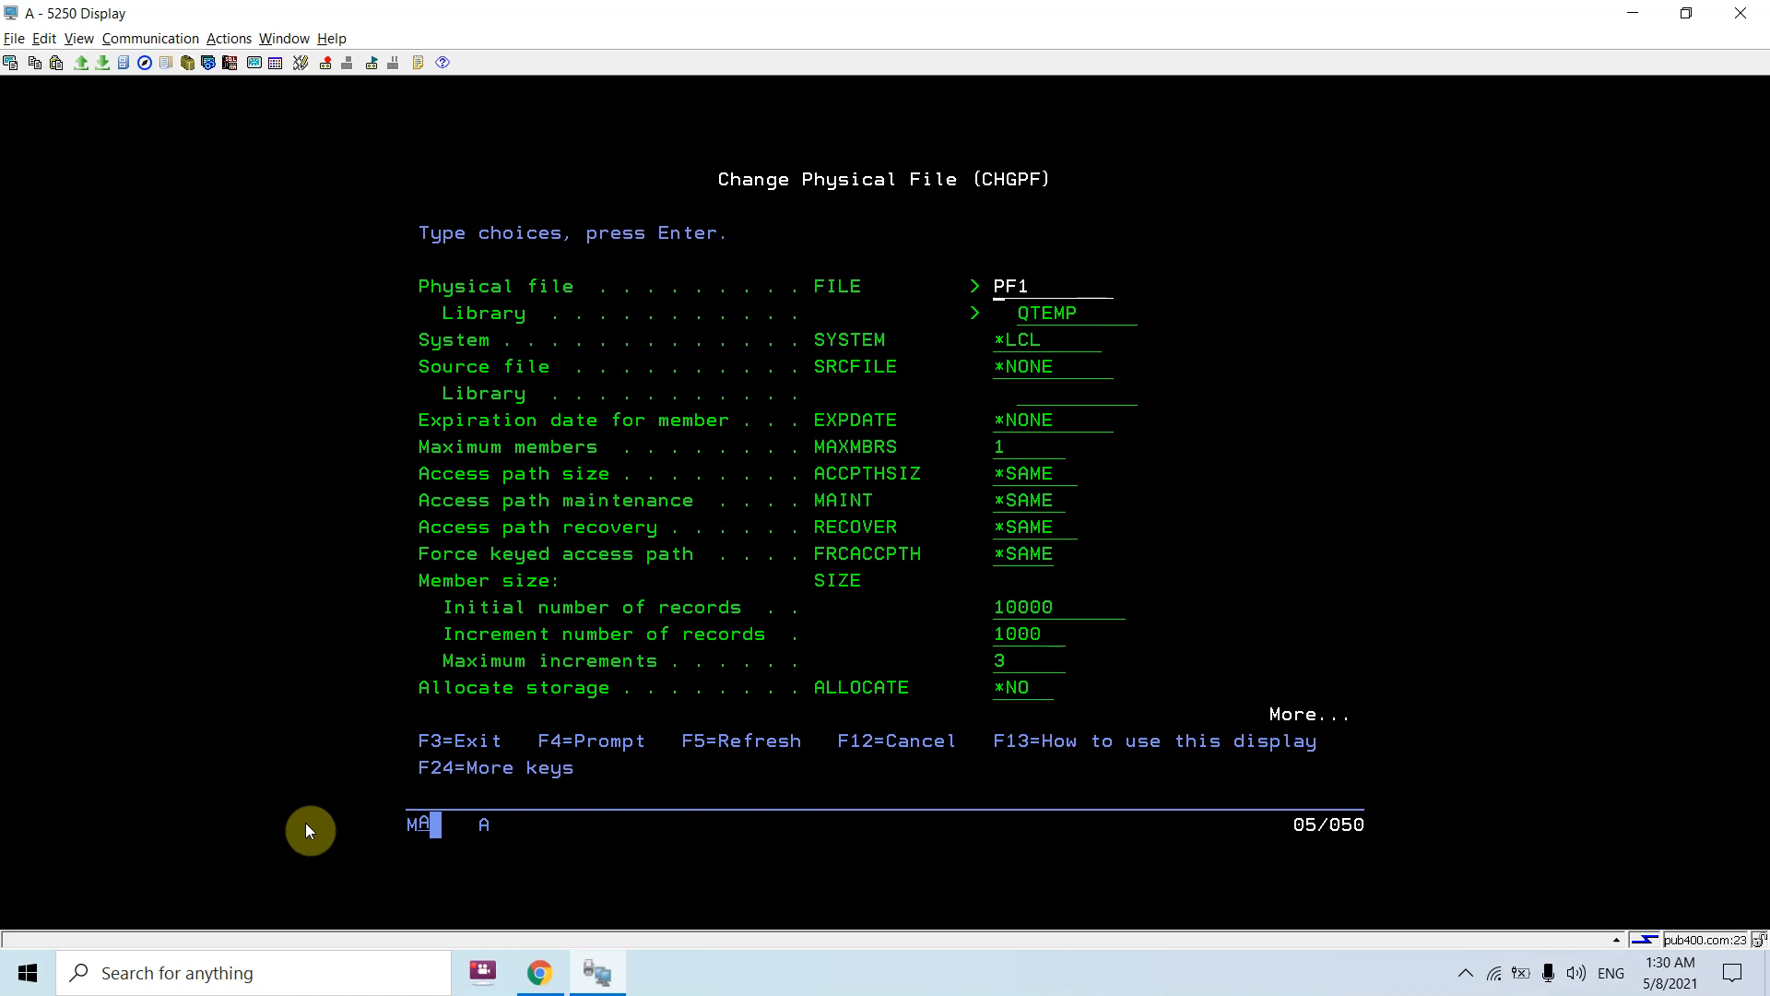
Move the cursor through the member size settings: initial records, increment and maximum increments
{"action": "key", "text": "Down"}
{"action": "key", "text": "Down"}
{"action": "key", "text": "Down"}
{"action": "key", "text": "Down"}
{"action": "key", "text": "Down"}
{"action": "key", "text": "Down"}
{"action": "key", "text": "Down"}
{"action": "key", "text": "Up"}
{"action": "key", "text": "Down"}
{"action": "key", "text": "Left"}
{"action": "key", "text": "Left"}
{"action": "key", "text": "Left"}
{"action": "key", "text": "Left"}
{"action": "key", "text": "Left"}
{"action": "key", "text": "Left"}
{"action": "key", "text": "Left"}
{"action": "key", "text": "Up"}
{"action": "key", "text": "Right"}
{"action": "key", "text": "Right"}
{"action": "key", "text": "Right"}
{"action": "key", "text": "Right"}
{"action": "key", "text": "Down"}
{"action": "key", "text": "Right"}
{"action": "key", "text": "Down"}
{"action": "key", "text": "Up"}
{"action": "key", "text": "Up"}
{"action": "key", "text": "Up"}
{"action": "key", "text": "Down"}
{"action": "key", "text": "Down"}
List the allowed values for maximum increments, then leave the CHGPF prompt for the Main Menu
{"action": "key", "text": "F4"}
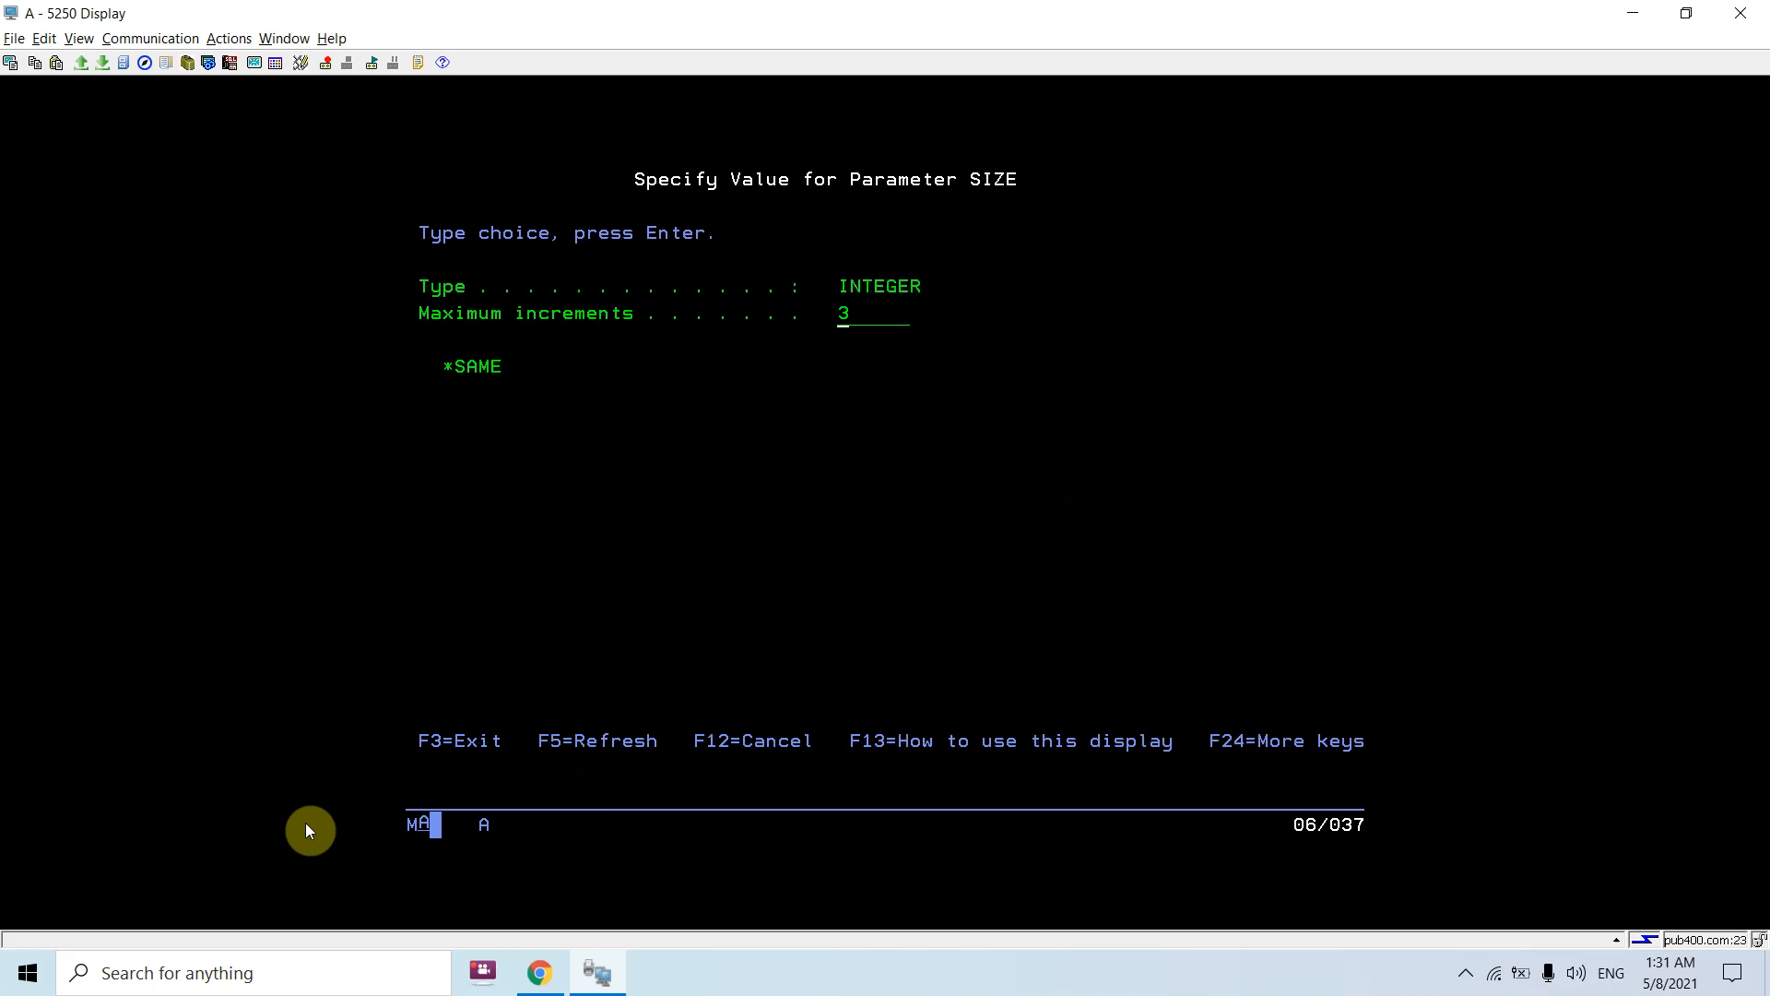
{"action": "key", "text": "F3"}
{"action": "type", "text": "ds"}
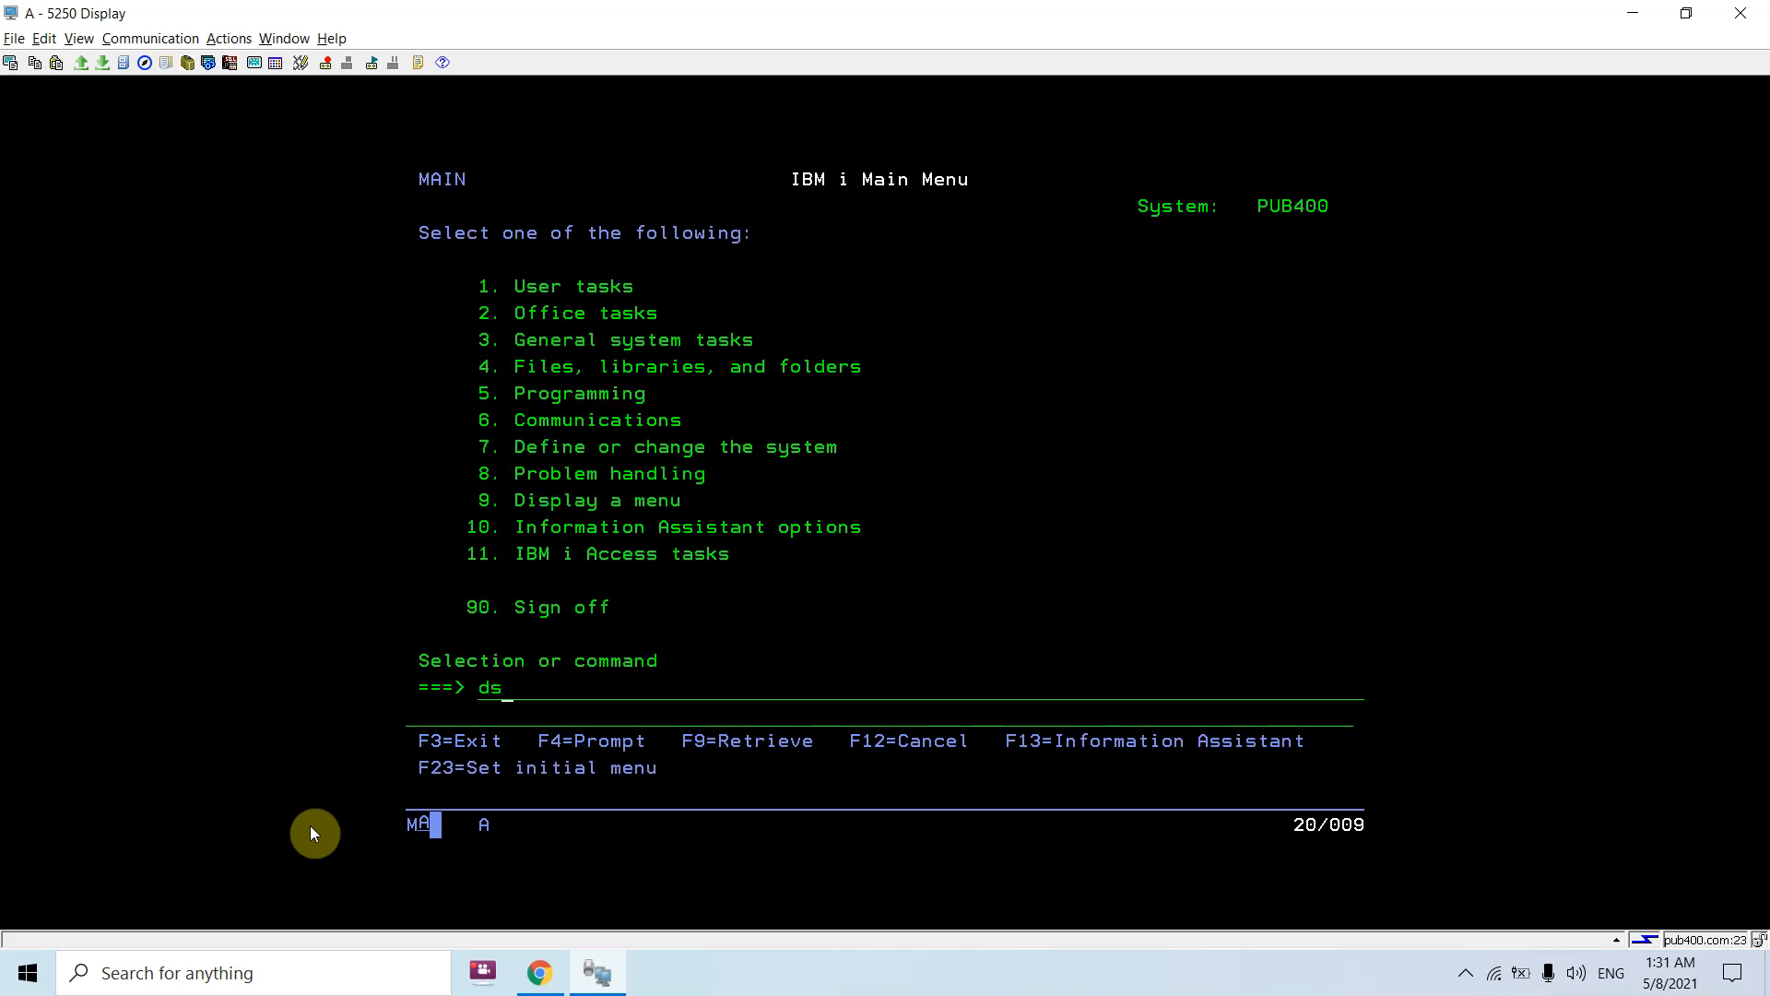
{"action": "type", "text": "pfd "}
{"action": "type", "text": "qtemp/p"}
{"action": "type", "text": "f1"}
Show DSPFD for QTEMP/PF1 and inspect the member size, increment and record capacity lines
{"action": "key", "text": "Return"}
{"action": "key", "text": "Page_Down"}
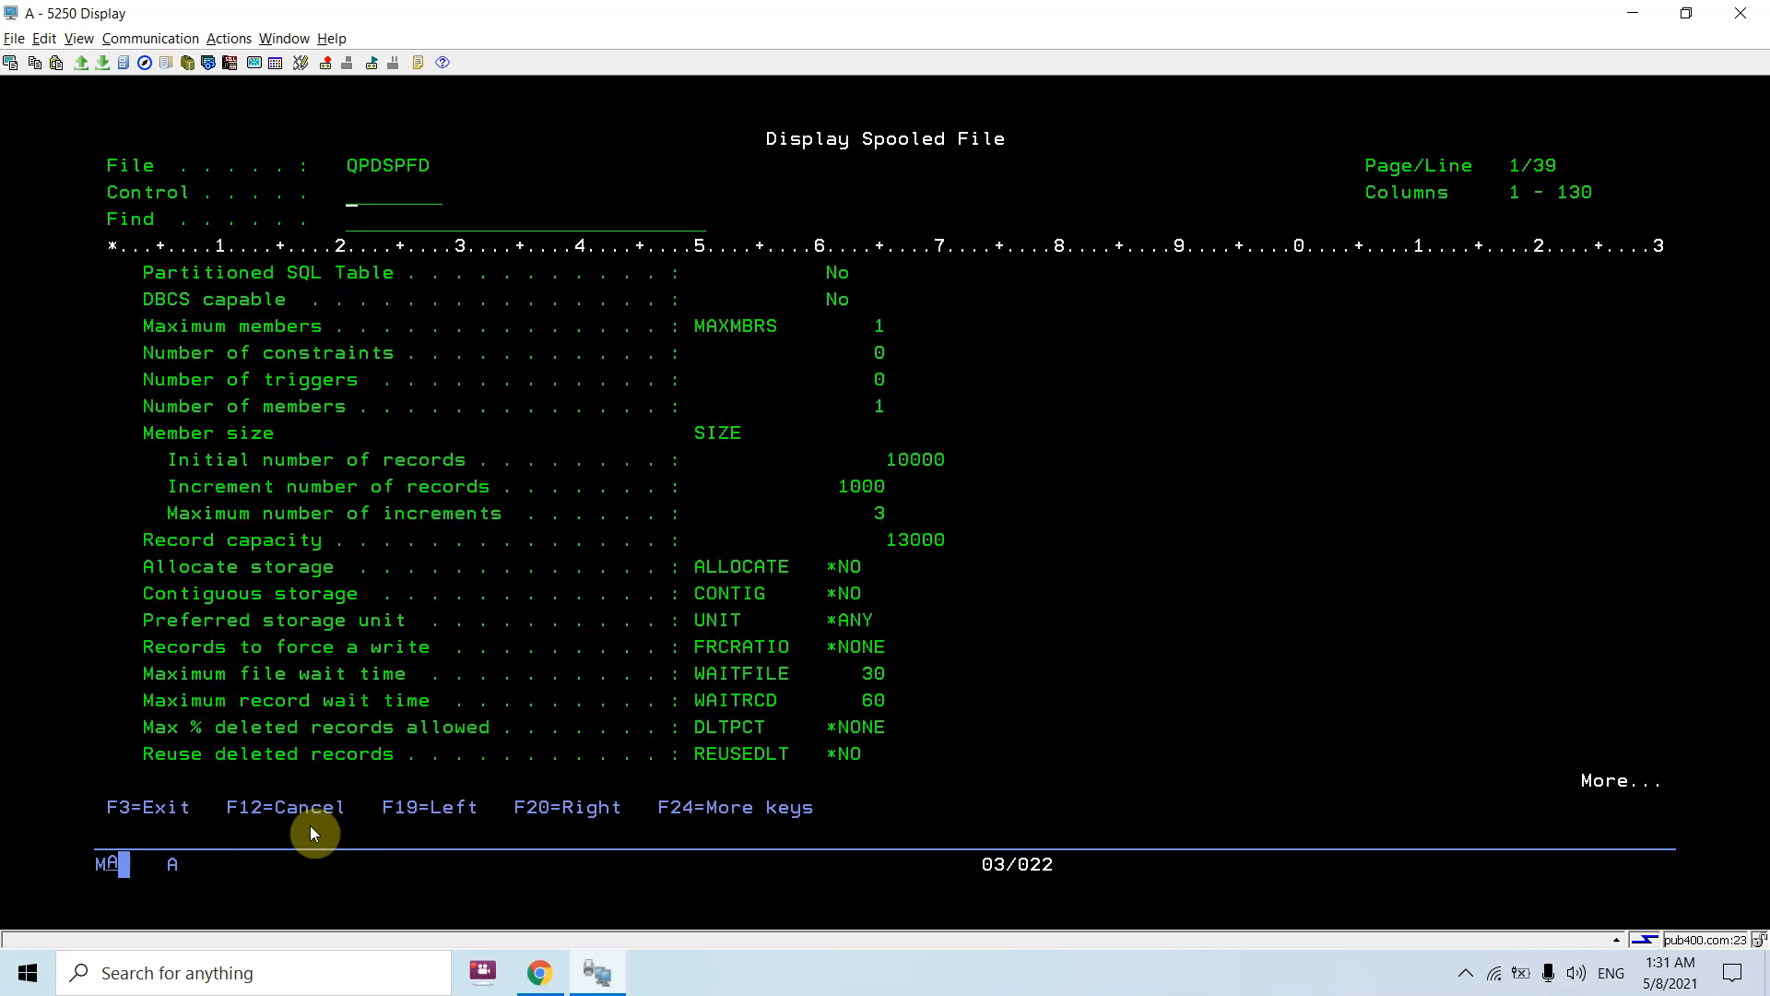
{"action": "key", "text": "Down"}
{"action": "key", "text": "Down"}
{"action": "key", "text": "Down"}
{"action": "key", "text": "Down"}
{"action": "key", "text": "Down"}
{"action": "key", "text": "Down"}
{"action": "key", "text": "Down"}
{"action": "key", "text": "Left"}
{"action": "key", "text": "Down"}
{"action": "key", "text": "Right"}
{"action": "key", "text": "Right"}
{"action": "key", "text": "Right"}
{"action": "key", "text": "Right"}
{"action": "key", "text": "Right"}
{"action": "key", "text": "Right"}
{"action": "key", "text": "Right"}
{"action": "key", "text": "Down"}
{"action": "key", "text": "Left"}
{"action": "key", "text": "Left"}
{"action": "key", "text": "Left"}
{"action": "key", "text": "Down"}
Page between the file-level and member-level size details, tracing the member size values
{"action": "key", "text": "Page_Down"}
{"action": "key", "text": "Page_Down"}
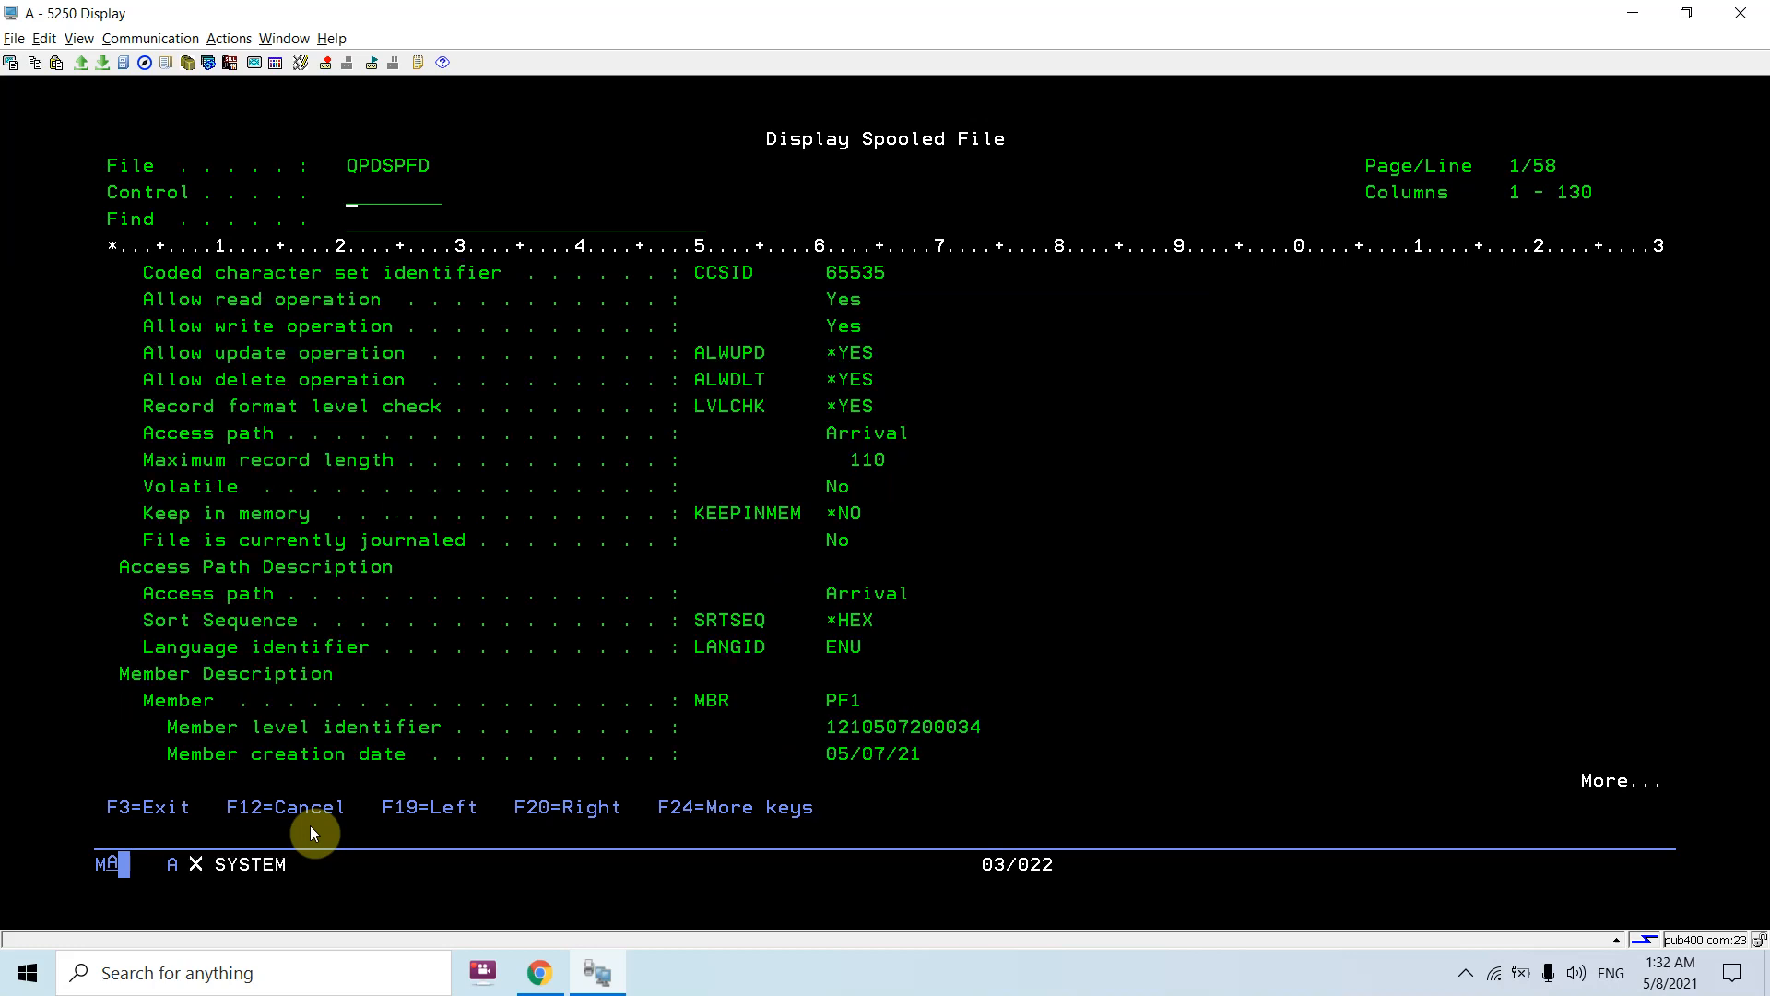
{"action": "key", "text": "Page_Up"}
{"action": "key", "text": "Page_Up"}
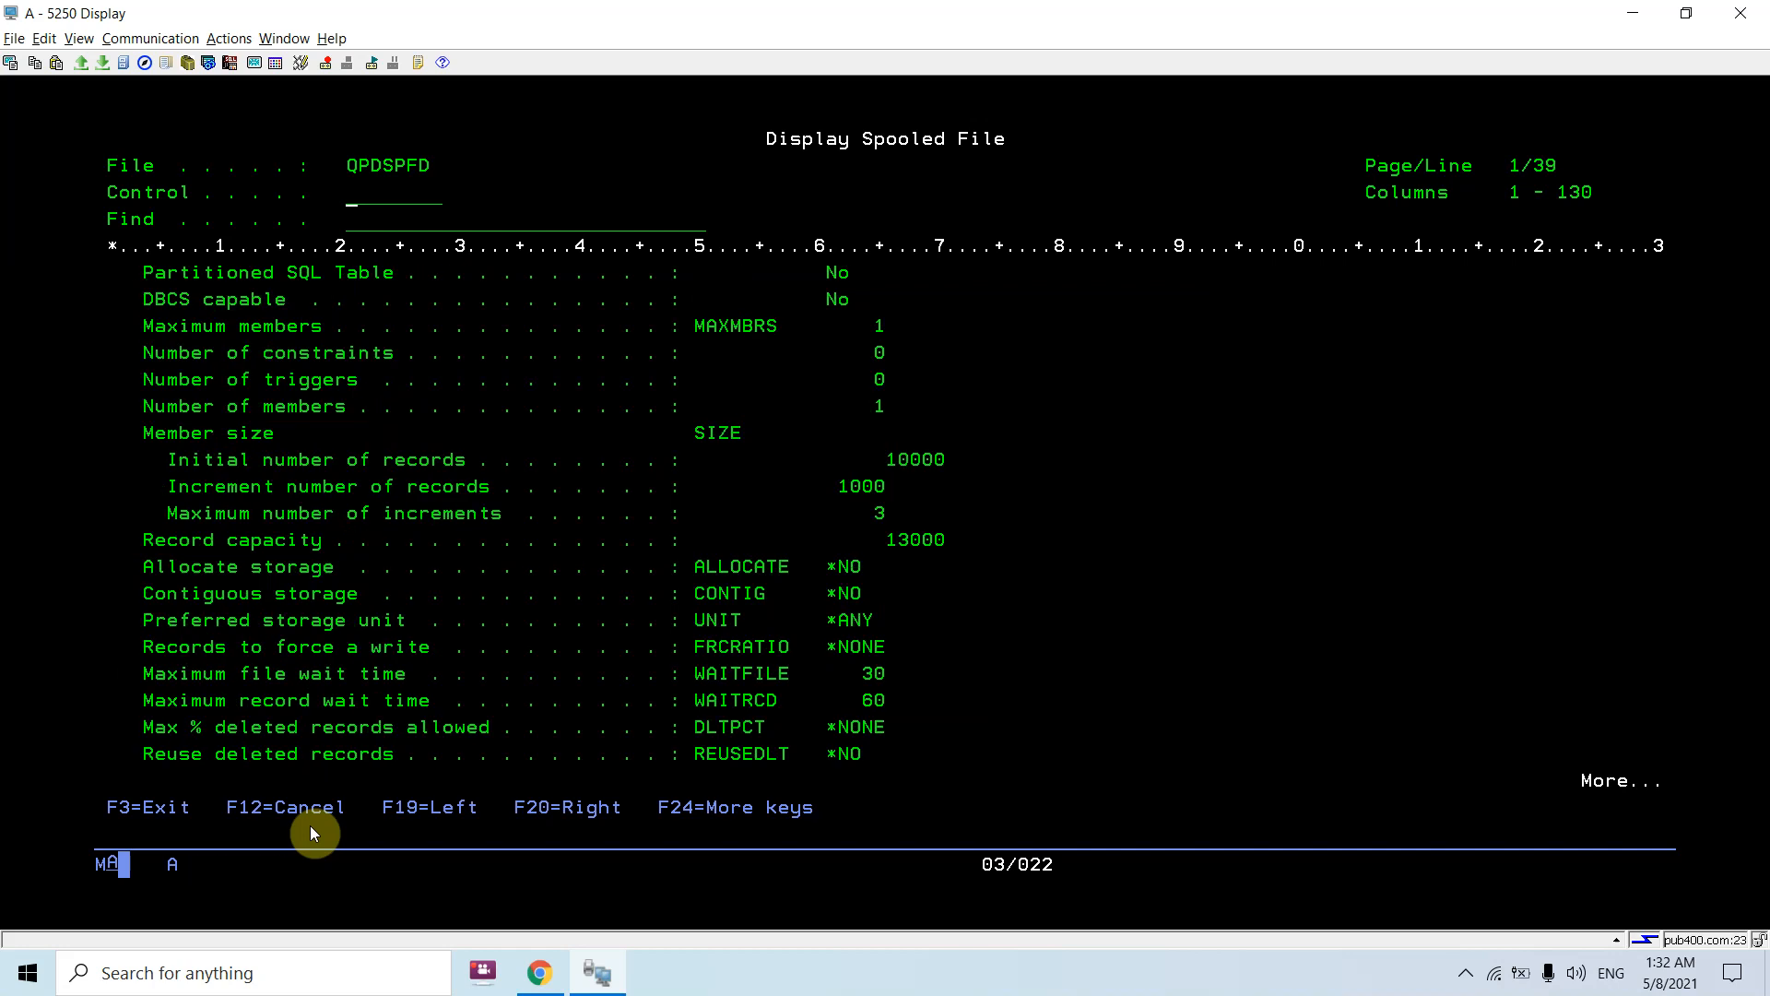
{"action": "key", "text": "Page_Down"}
{"action": "key", "text": "Page_Down"}
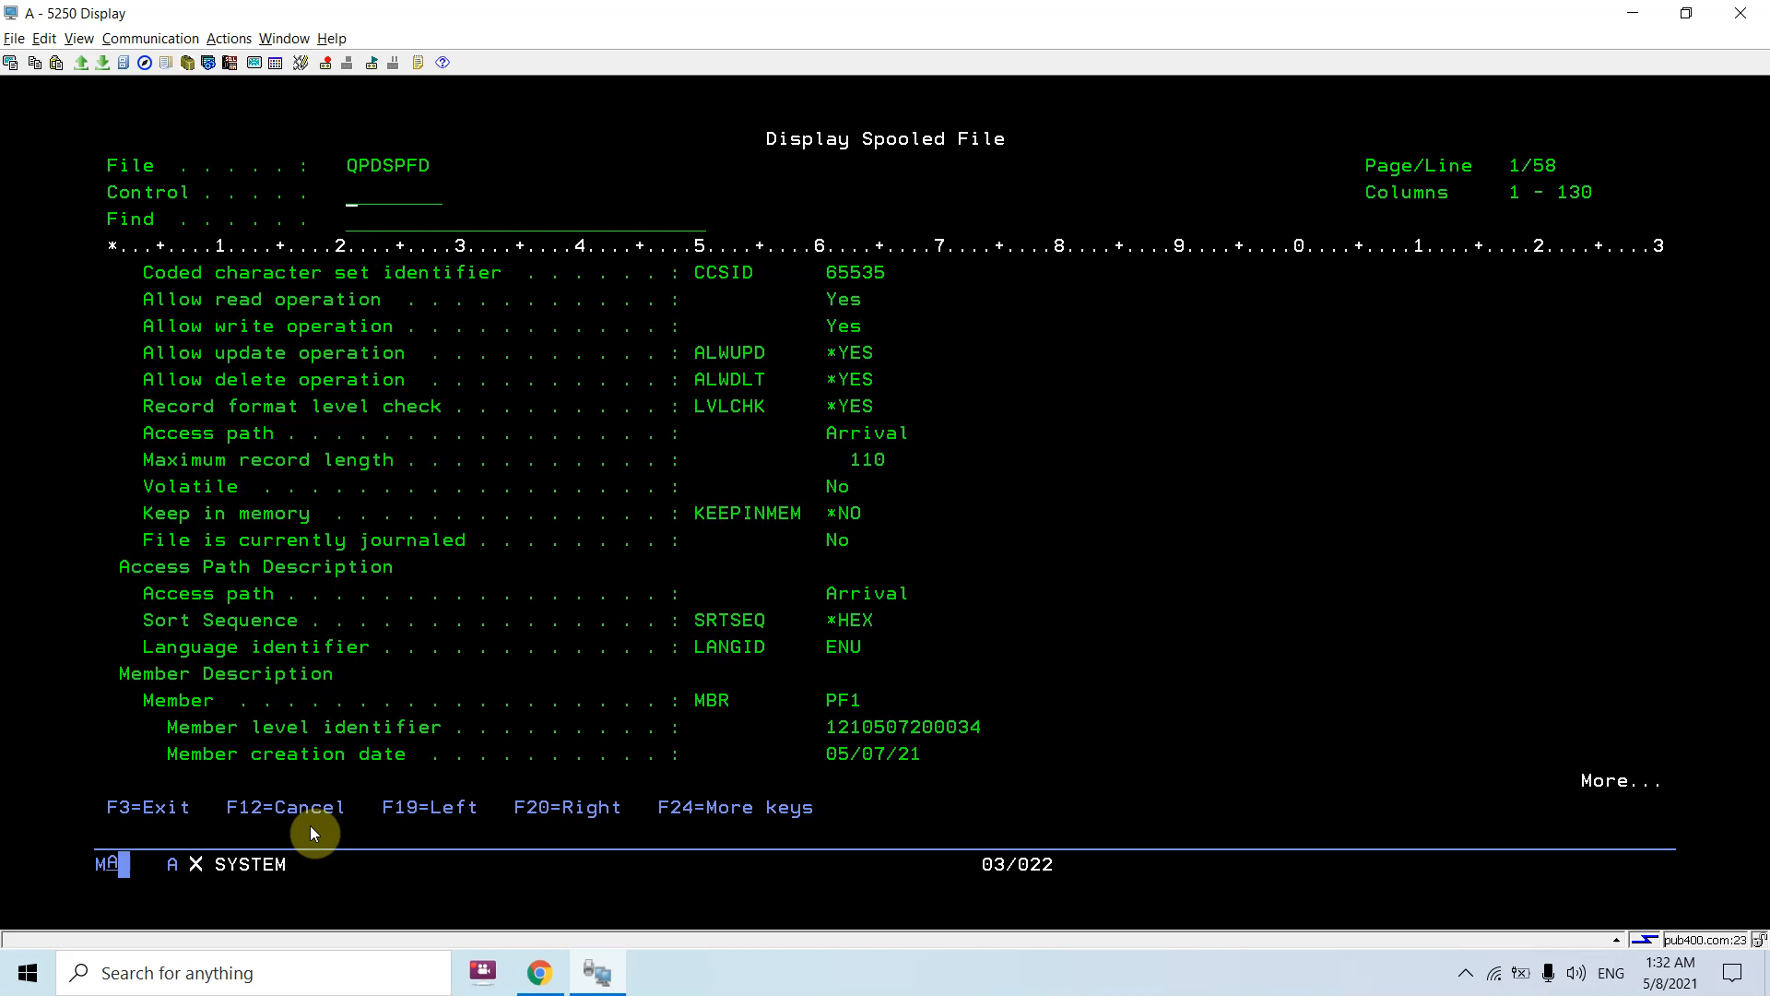
{"action": "key", "text": "Down"}
{"action": "key", "text": "Down"}
{"action": "key", "text": "Down"}
{"action": "key", "text": "Down"}
{"action": "key", "text": "Down"}
{"action": "key", "text": "Down"}
{"action": "key", "text": "Down"}
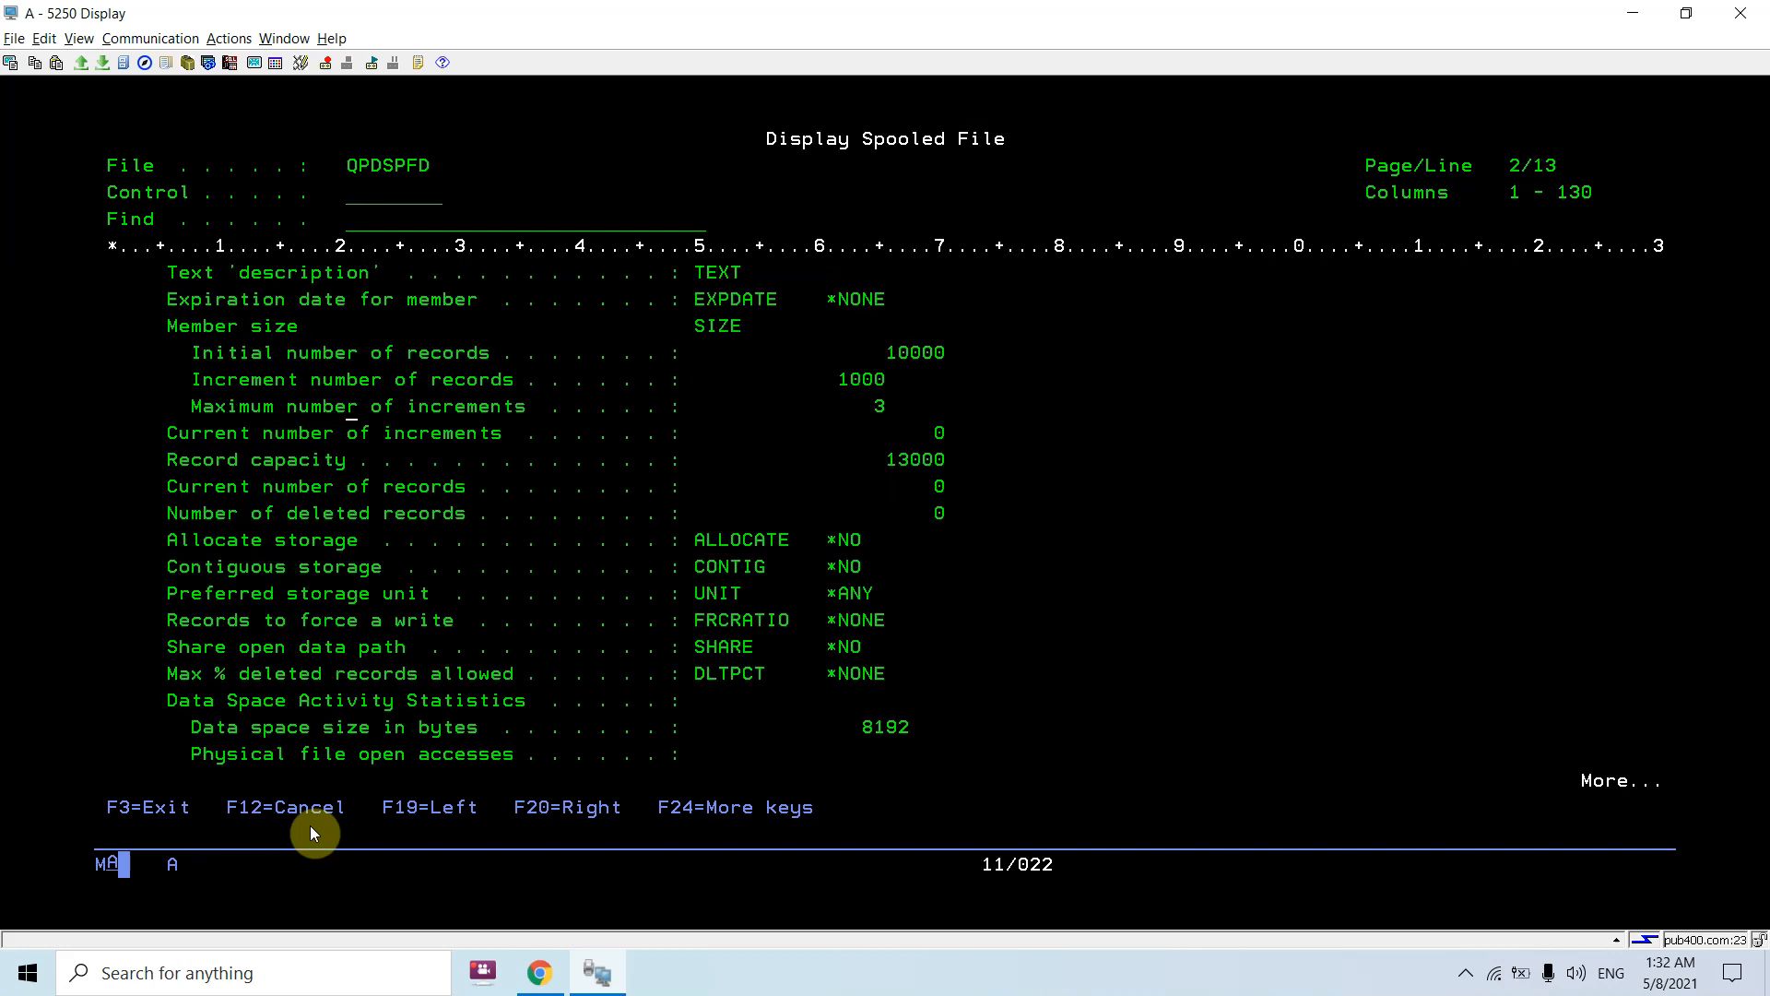
{"action": "key", "text": "Down"}
{"action": "key", "text": "Down"}
{"action": "key", "text": "Up"}
{"action": "key", "text": "Up"}
{"action": "key", "text": "Up"}
{"action": "key", "text": "Up"}
{"action": "key", "text": "Up"}
{"action": "key", "text": "Down"}
{"action": "key", "text": "Down"}
{"action": "key", "text": "Right"}
{"action": "key", "text": "Right"}
{"action": "key", "text": "Right"}
{"action": "key", "text": "Right"}
{"action": "key", "text": "Right"}
{"action": "key", "text": "Right"}
{"action": "key", "text": "Right"}
{"action": "key", "text": "Right"}
{"action": "key", "text": "Right"}
{"action": "key", "text": "Right"}
{"action": "key", "text": "Right"}
{"action": "key", "text": "Right"}
{"action": "key", "text": "Up"}
{"action": "key", "text": "Up"}
{"action": "key", "text": "Up"}
Review the initial records, increment, maximum and 13000 record capacity, then exit to the Main Menu
{"action": "key", "text": "Left"}
{"action": "key", "text": "Left"}
{"action": "key", "text": "Left"}
{"action": "key", "text": "Left"}
{"action": "key", "text": "Down"}
{"action": "key", "text": "Down"}
{"action": "key", "text": "Right"}
{"action": "key", "text": "Right"}
{"action": "key", "text": "Right"}
{"action": "key", "text": "Right"}
{"action": "key", "text": "Right"}
{"action": "key", "text": "Right"}
{"action": "key", "text": "Right"}
{"action": "key", "text": "Left"}
{"action": "key", "text": "Left"}
{"action": "key", "text": "Left"}
{"action": "key", "text": "Left"}
{"action": "key", "text": "Left"}
{"action": "key", "text": "Down"}
{"action": "key", "text": "Down"}
{"action": "key", "text": "Page_Down"}
{"action": "key", "text": "F3"}
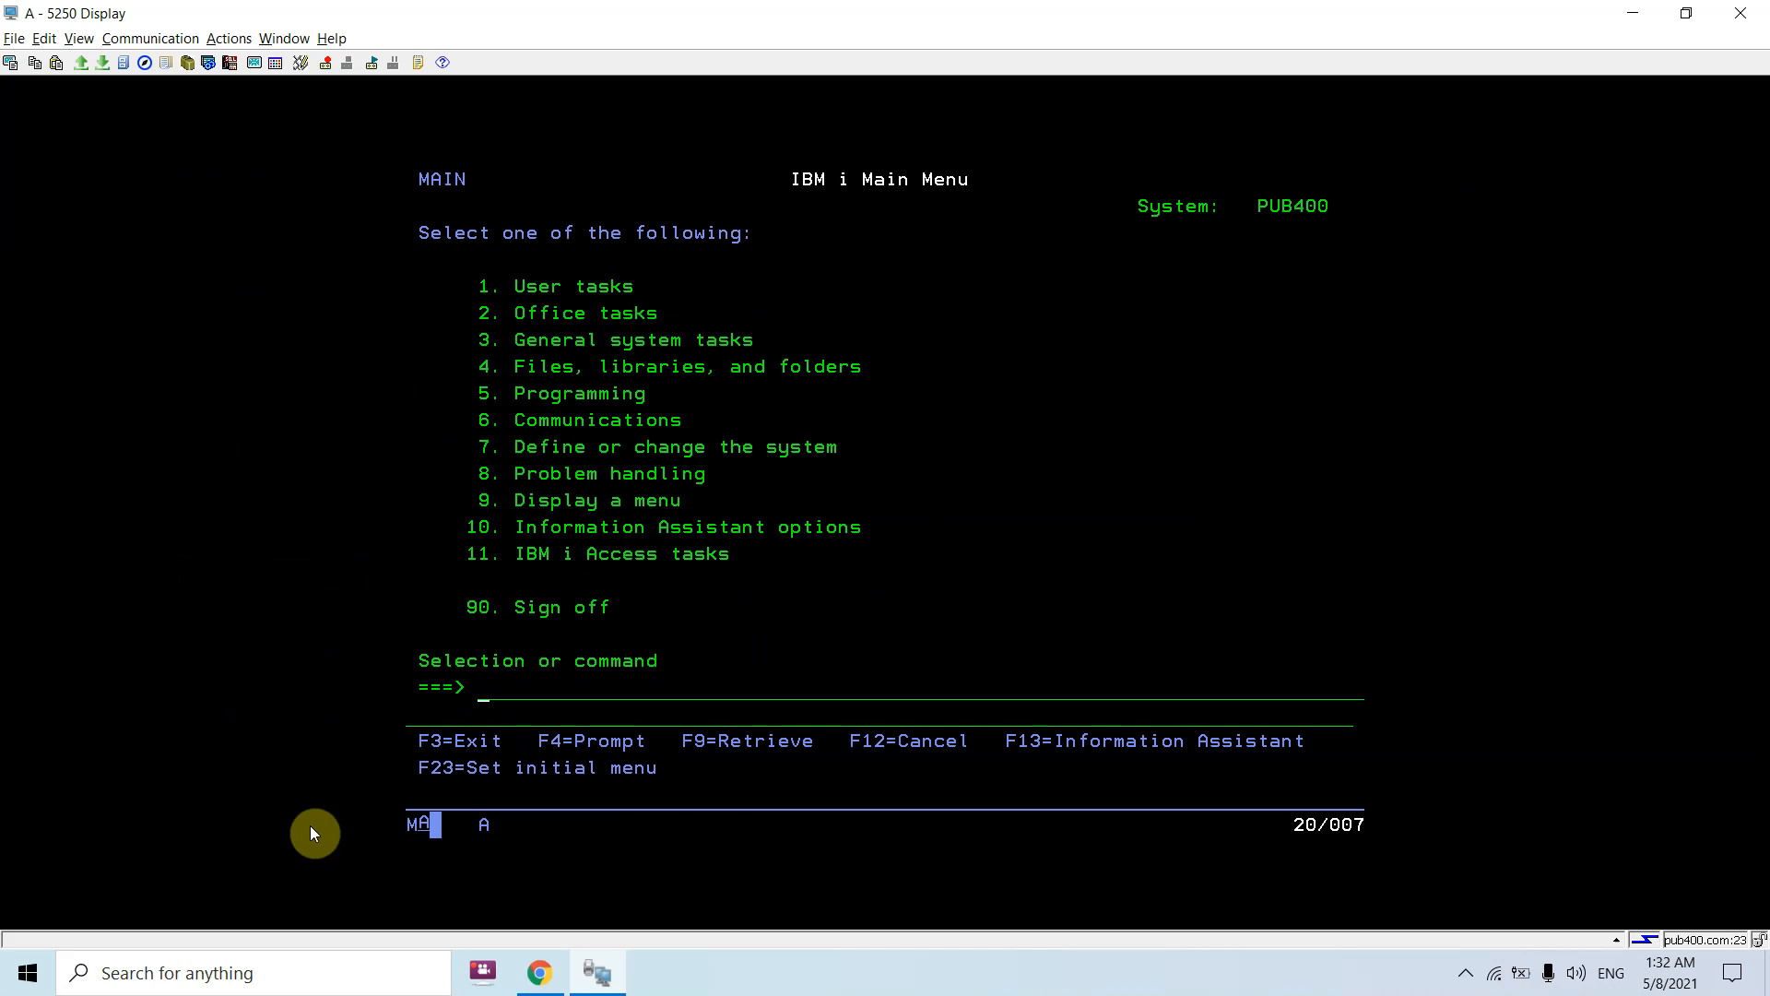
Recall CHGPF FILE(QTEMP/PF1) and prompt it with all parameters shown
{"action": "key", "text": "F9"}
{"action": "key", "text": "F9"}
{"action": "key", "text": "F4"}
{"action": "key", "text": "F10"}
{"action": "key", "text": "Page_Down"}
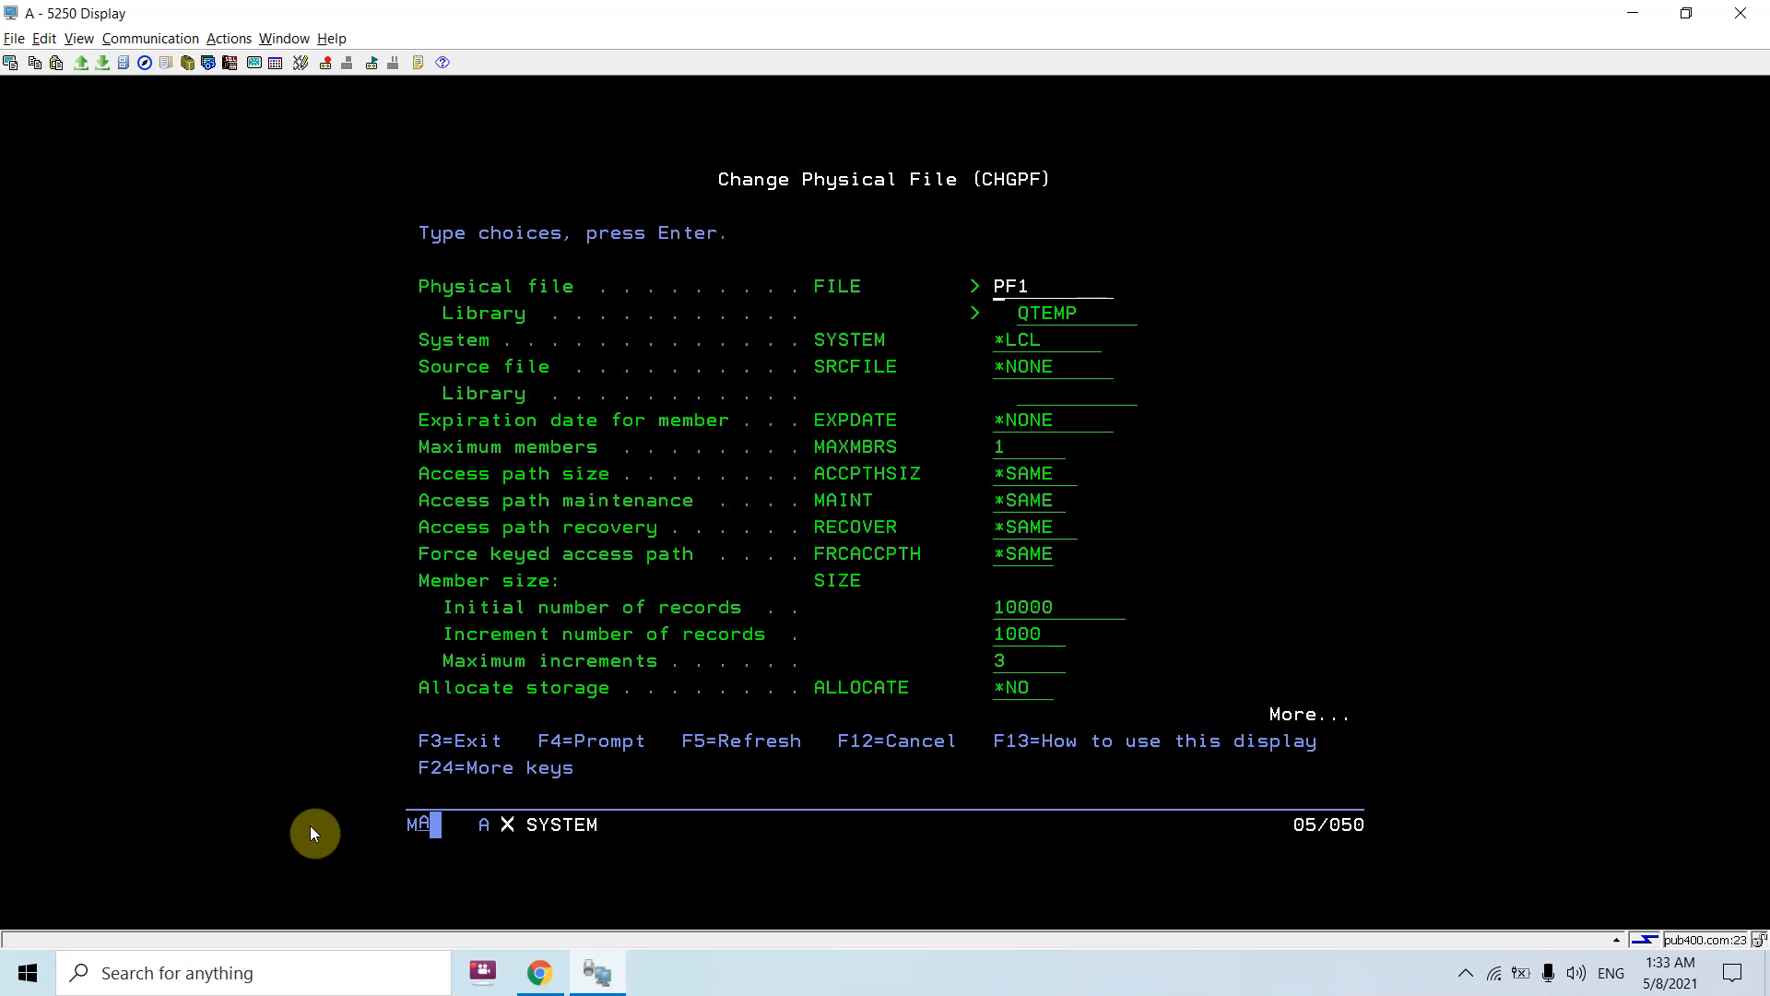
{"action": "key", "text": "Page_Up"}
Set SIZE to 100000 initial records, 10000 per increment, 100 increments and apply it to PF1
{"action": "key", "text": "Down"}
{"action": "key", "text": "Down"}
{"action": "key", "text": "Down"}
{"action": "key", "text": "Right"}
{"action": "key", "text": "Right"}
{"action": "key", "text": "Right"}
{"action": "key", "text": "Right"}
{"action": "key", "text": "Down"}
{"action": "key", "text": "Right"}
{"action": "type", "text": "0"}
{"action": "key", "text": "Tab"}
{"action": "key", "text": "Right"}
{"action": "key", "text": "Right"}
{"action": "key", "text": "Right"}
{"action": "key", "text": "Right"}
{"action": "type", "text": "0"}
{"action": "key", "text": "Tab"}
{"action": "type", "text": "100"}
{"action": "key", "text": "Return"}
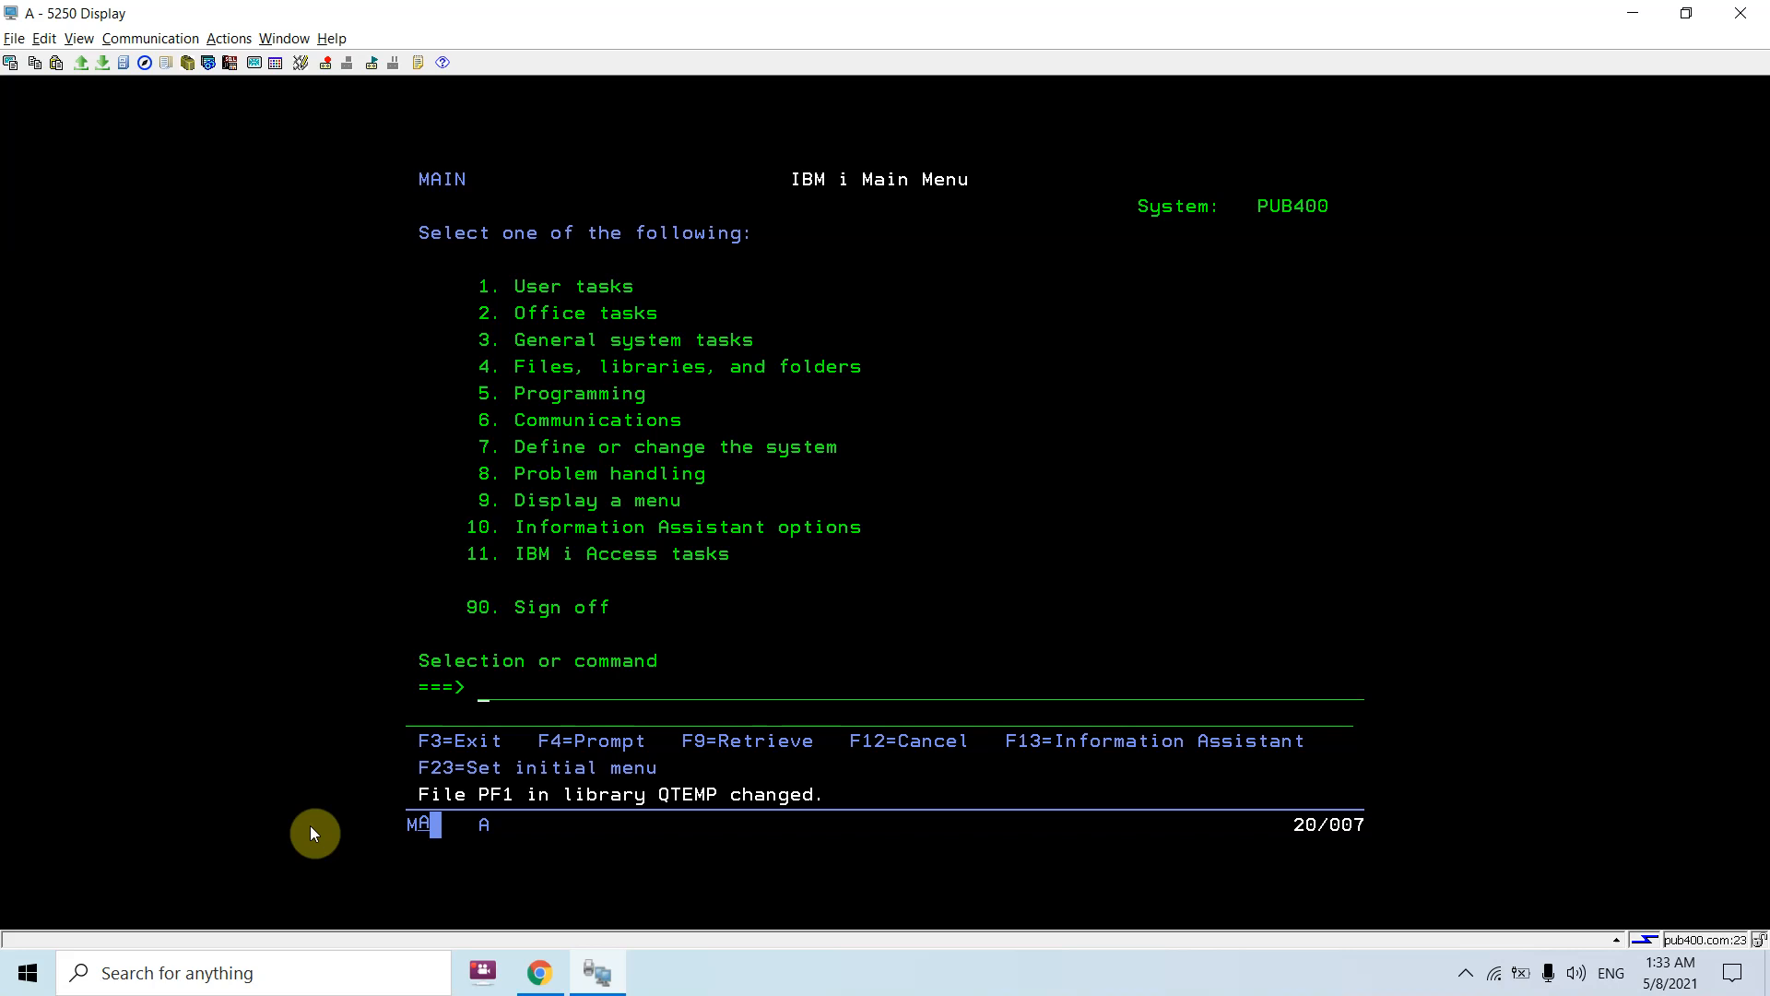
Rerun DSPFD QTEMP/PF1 and highlight the new 10000 increment, 100 maximum and 1100000 capacity, then exit
{"action": "key", "text": "F9"}
{"action": "key", "text": "F9"}
{"action": "key", "text": "Return"}
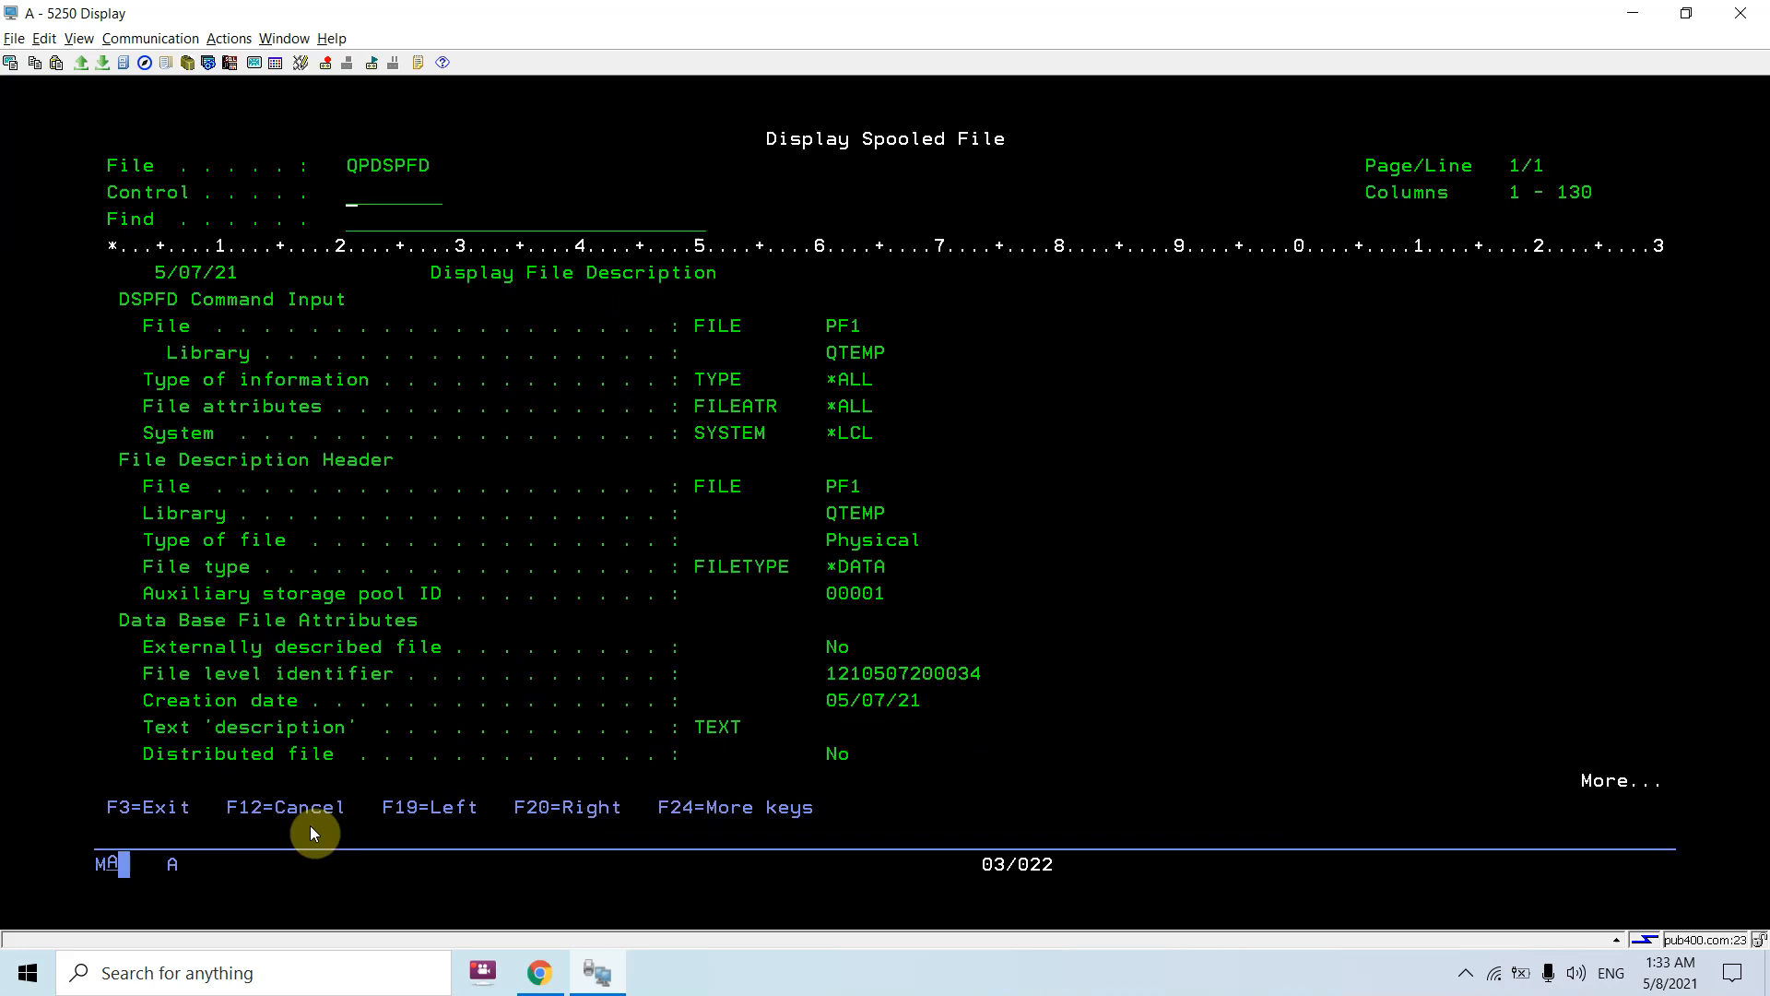
{"action": "key", "text": "Page_Down"}
{"action": "key", "text": "Page_Down"}
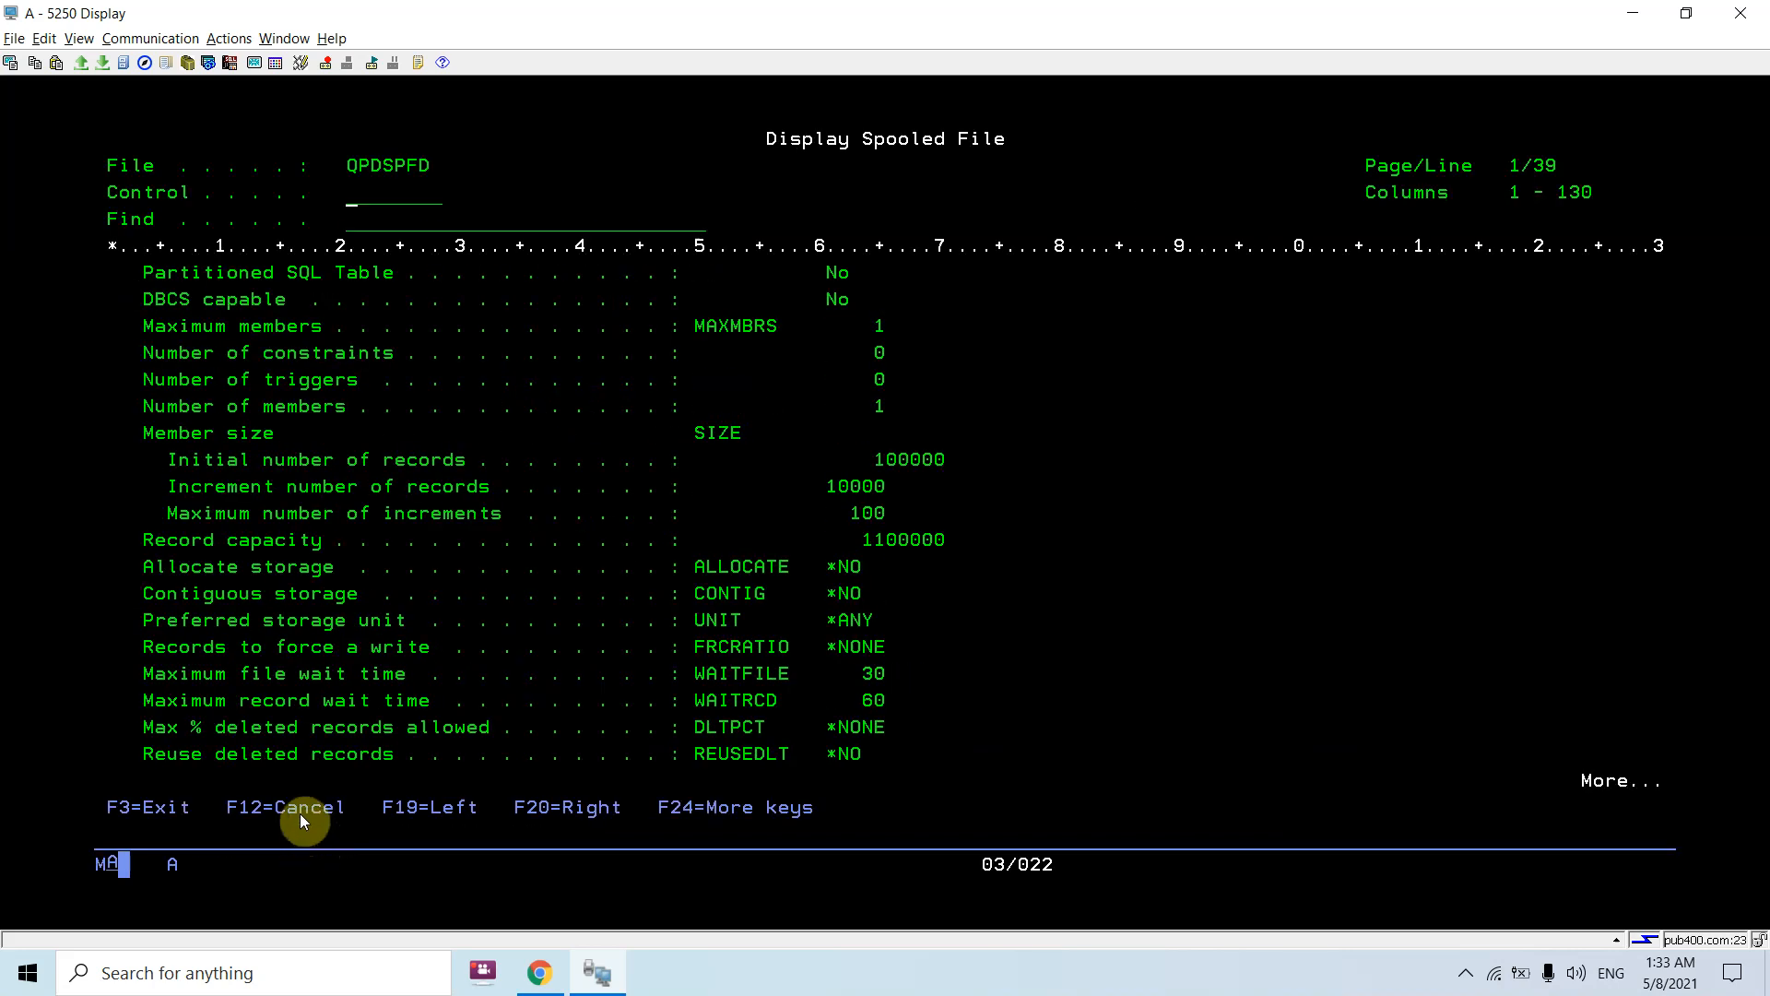
{"action": "left_click_drag", "start_coordinate": [226, 508], "coordinate": [1004, 446]}
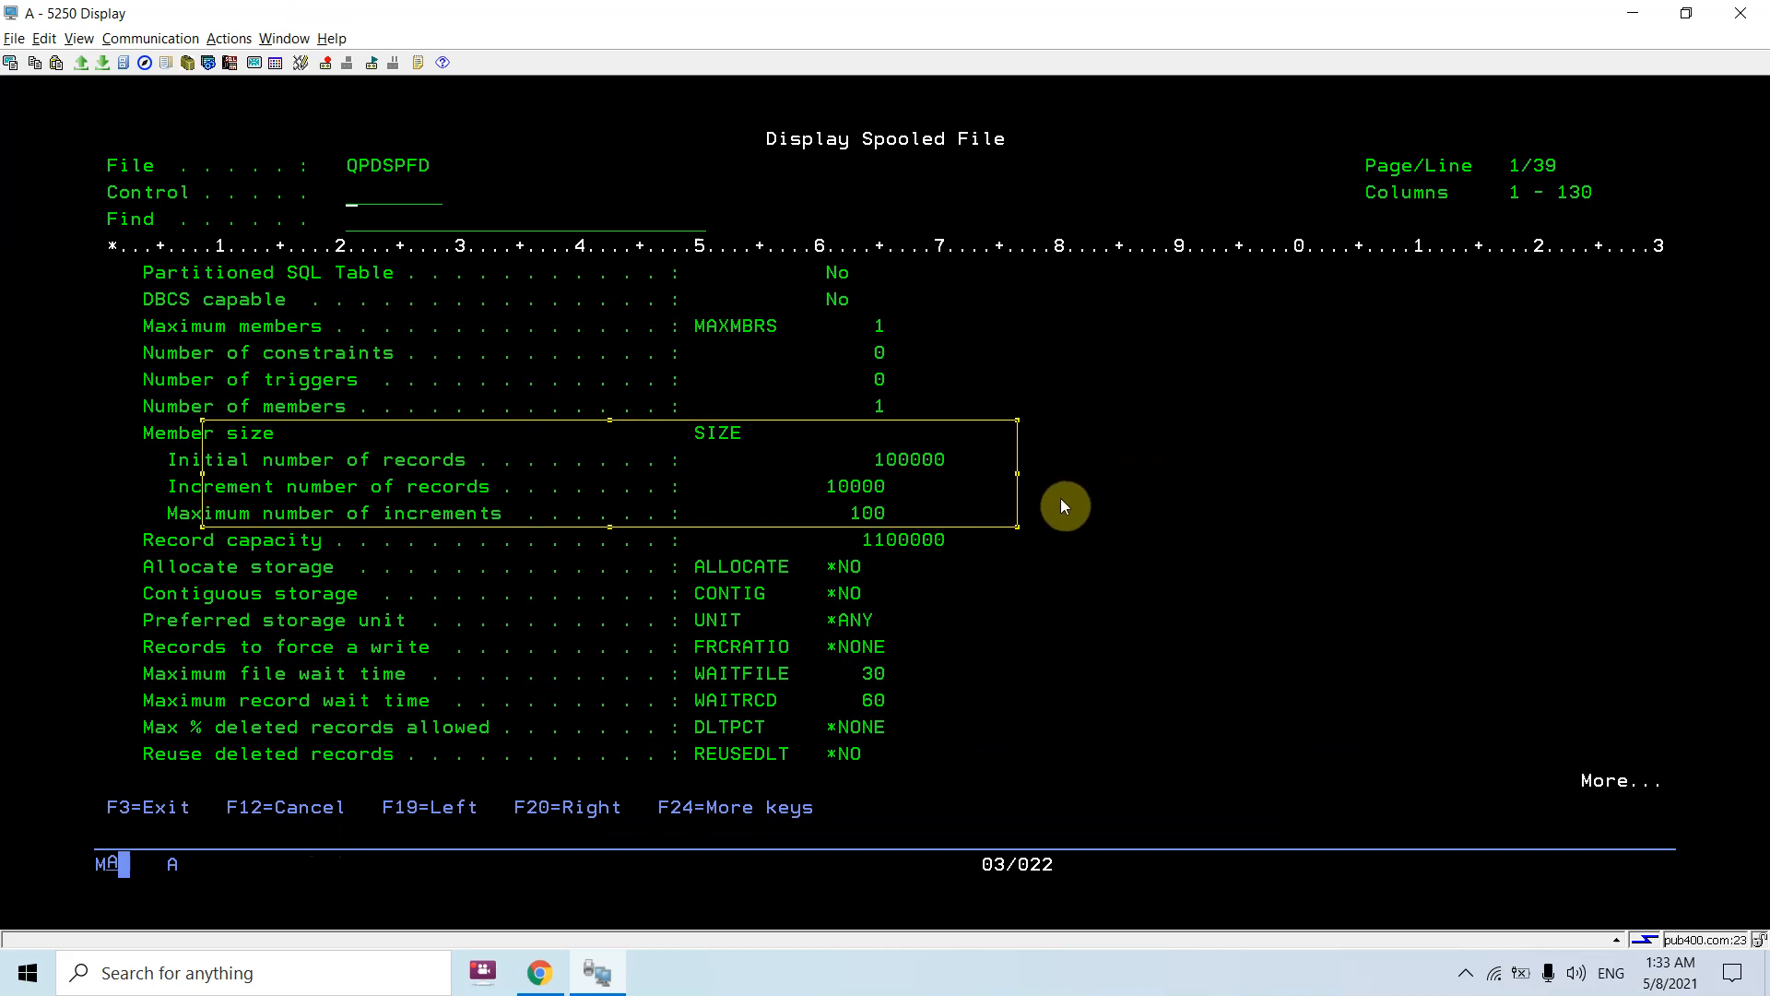
{"action": "left_click", "coordinate": [839, 514]}
{"action": "left_click_drag", "start_coordinate": [825, 476], "coordinate": [920, 502]}
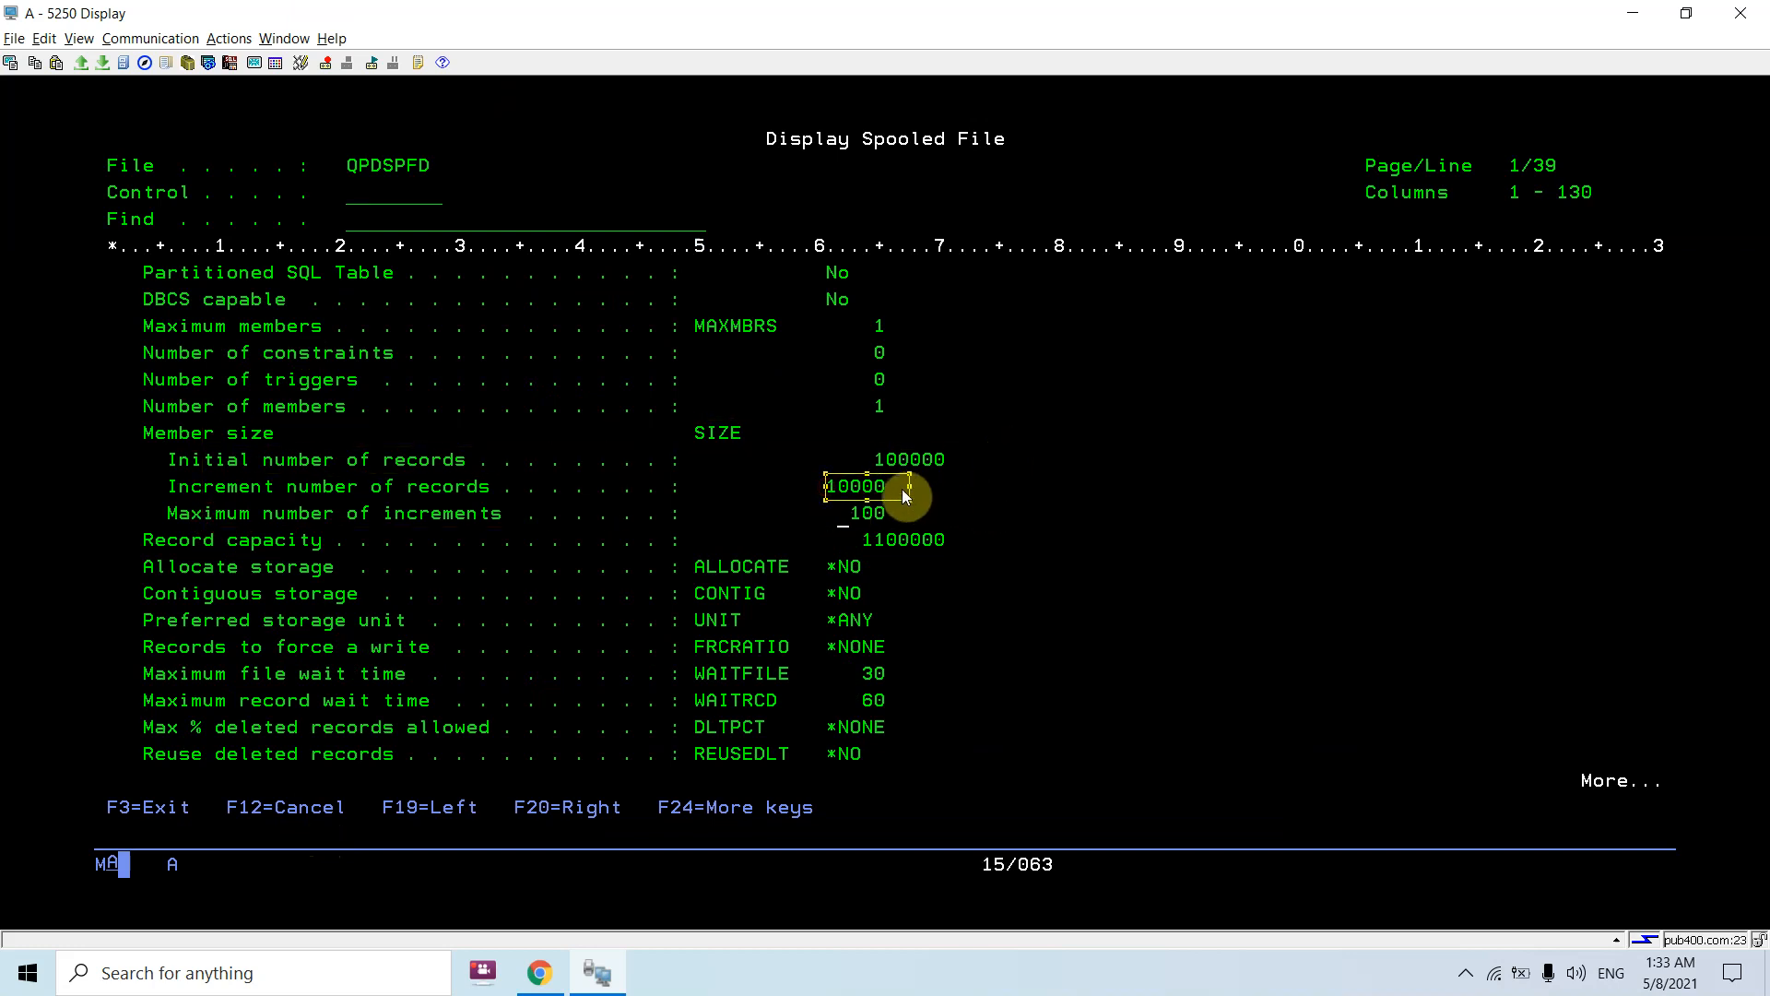
{"action": "left_click", "coordinate": [840, 566]}
{"action": "left_click_drag", "start_coordinate": [835, 503], "coordinate": [930, 524]}
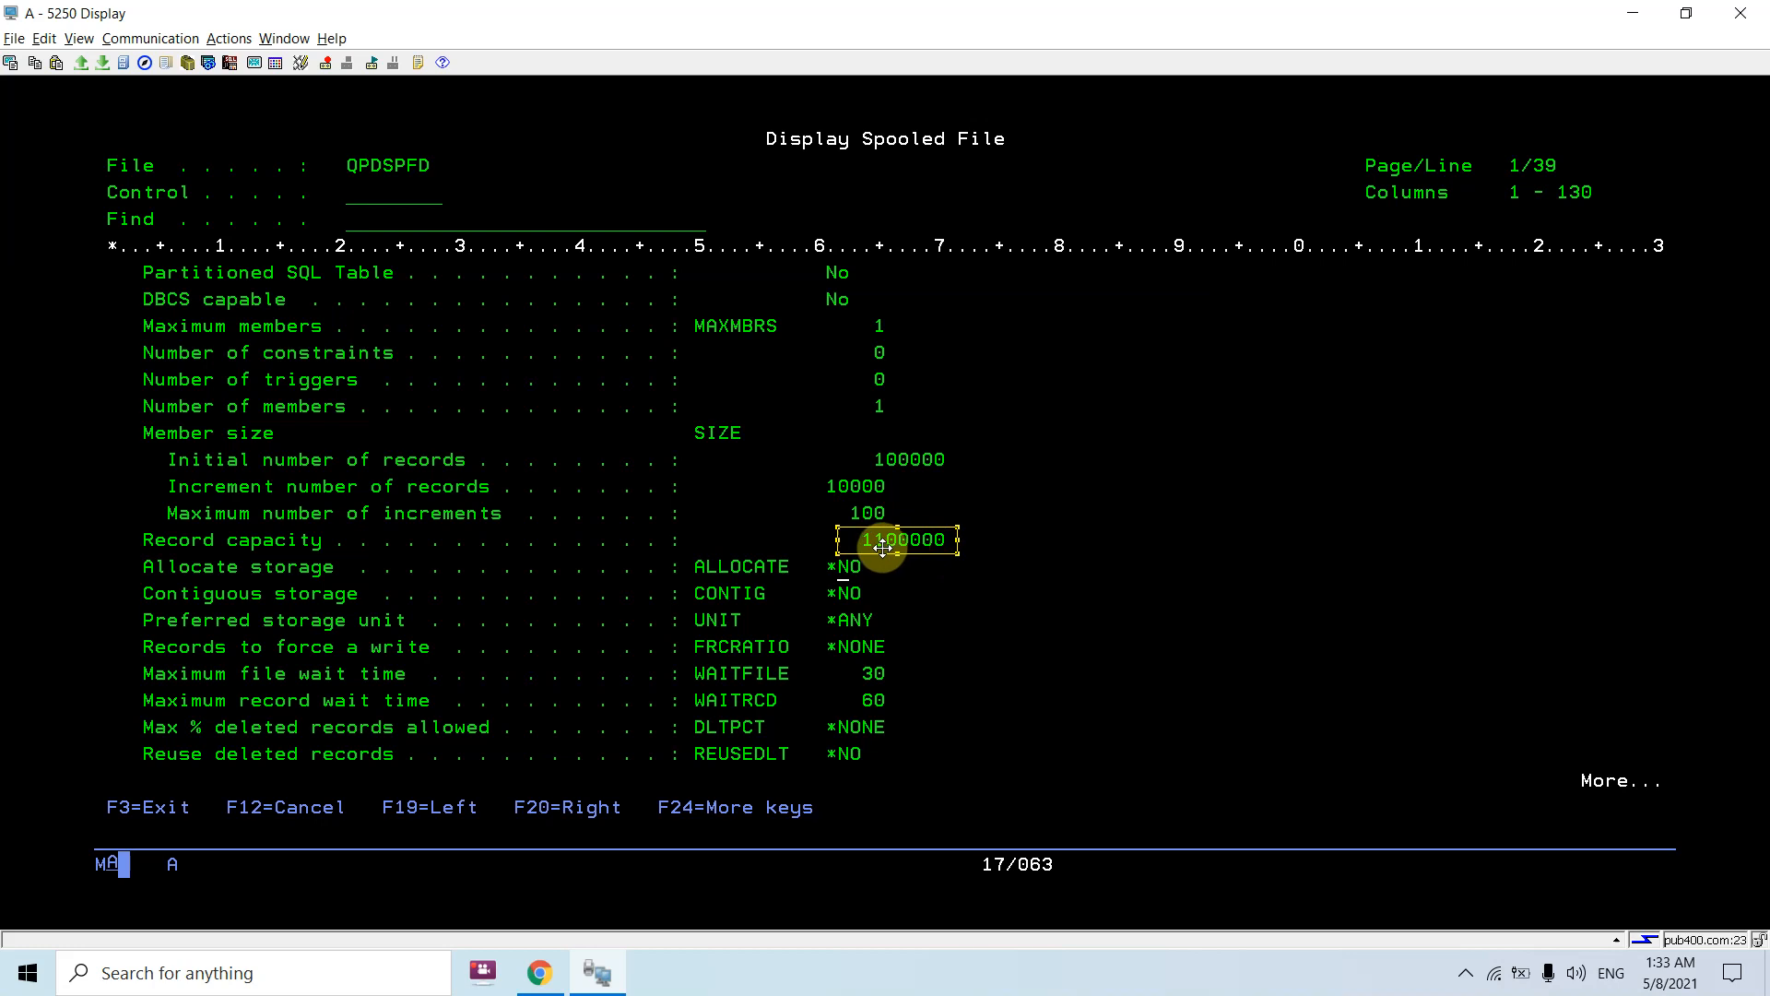
{"action": "left_click", "coordinate": [897, 599]}
{"action": "left_click_drag", "start_coordinate": [862, 539], "coordinate": [1045, 554]}
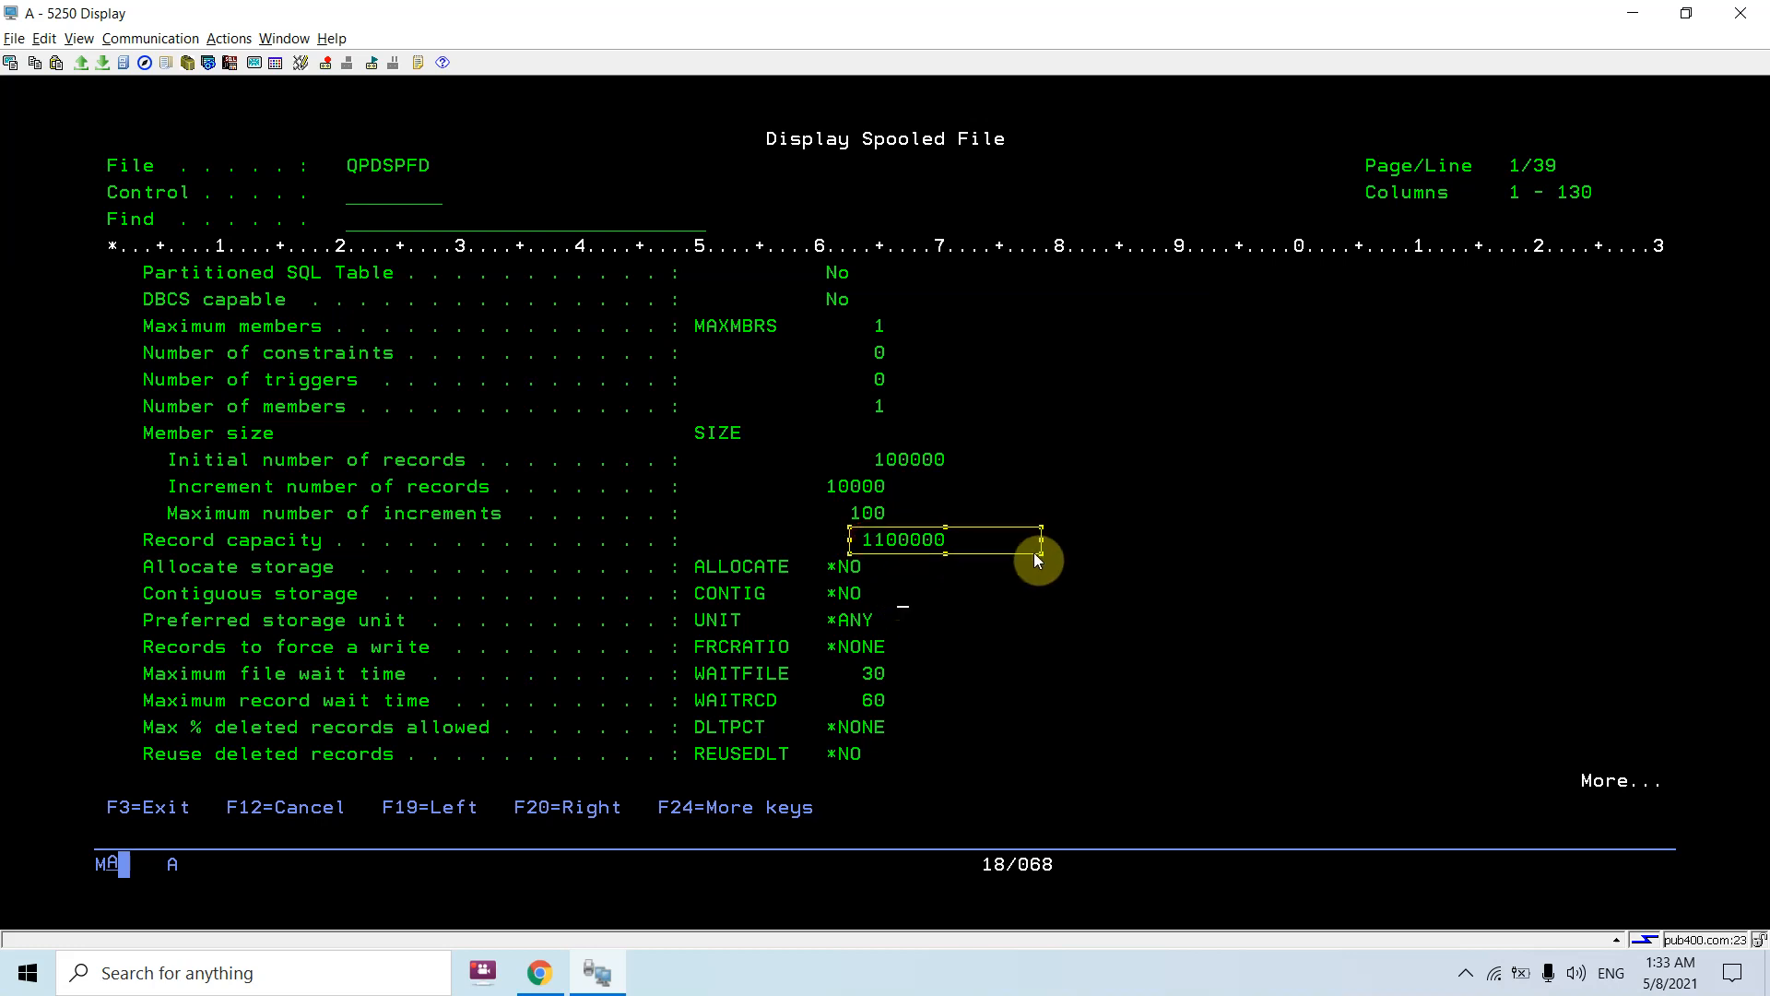
{"action": "left_click", "coordinate": [1086, 757]}
{"action": "key", "text": "F3"}
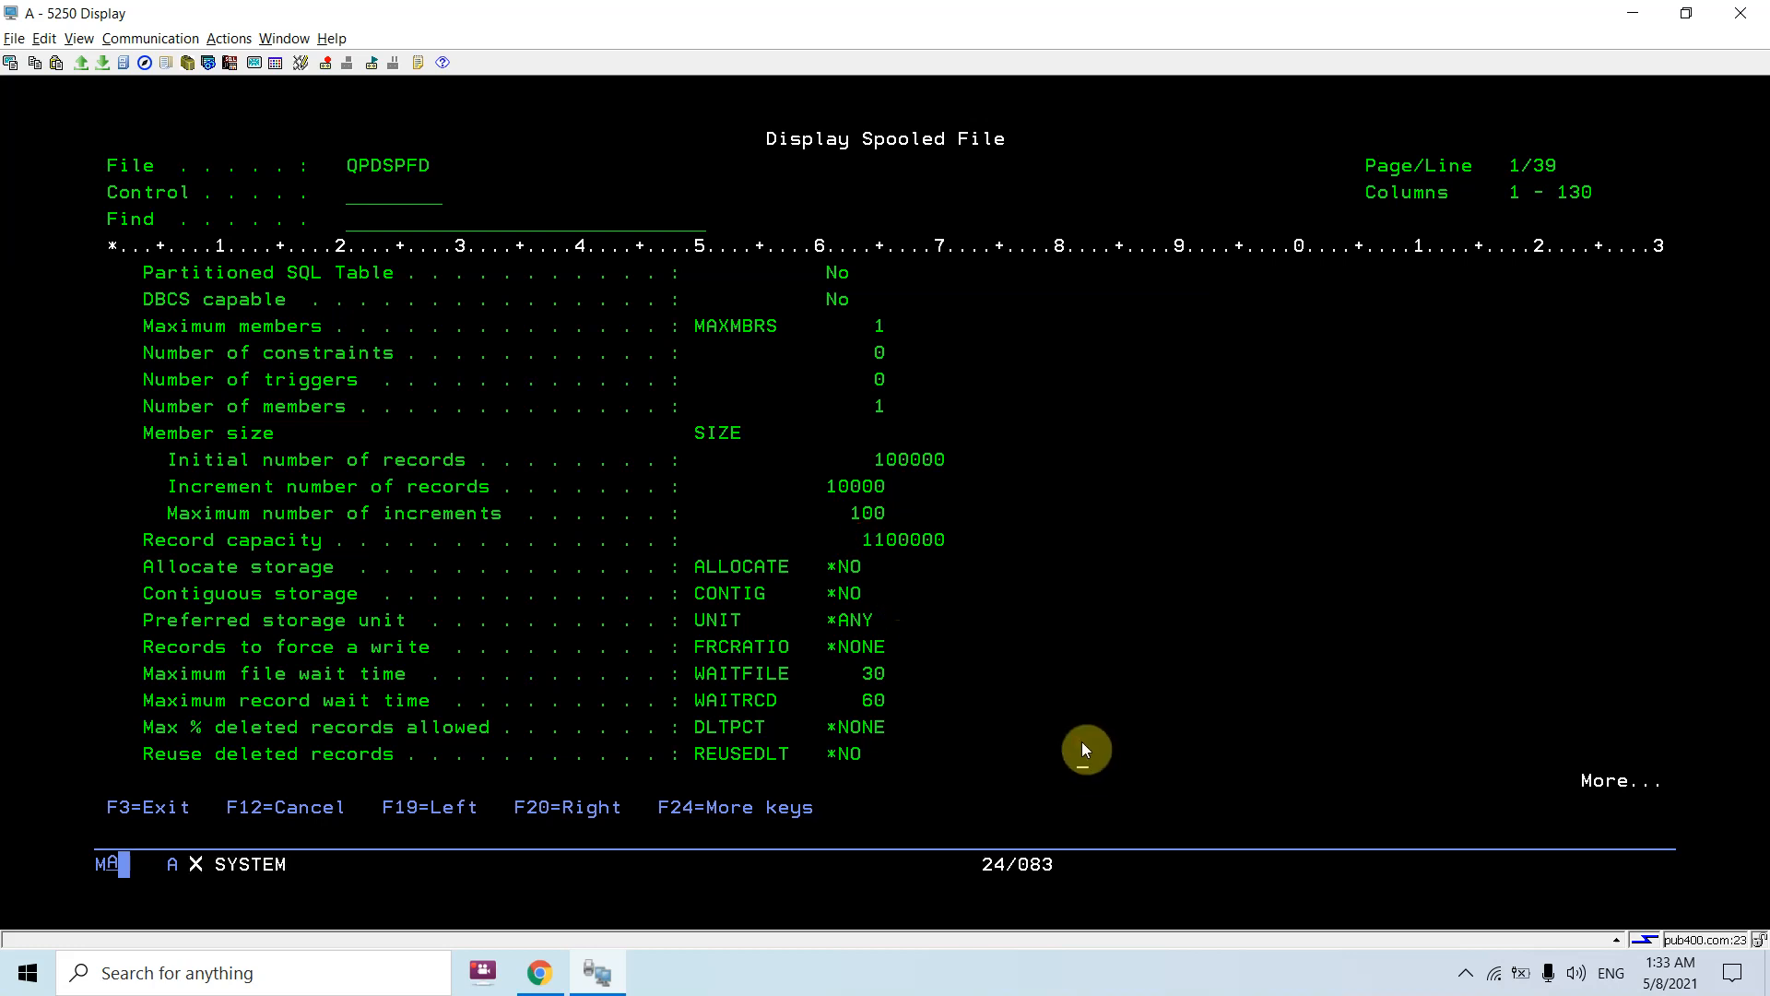
Display PF1's description again, highlight the member size and capacity rows, and return to the Main Menu
{"action": "key", "text": "Return"}
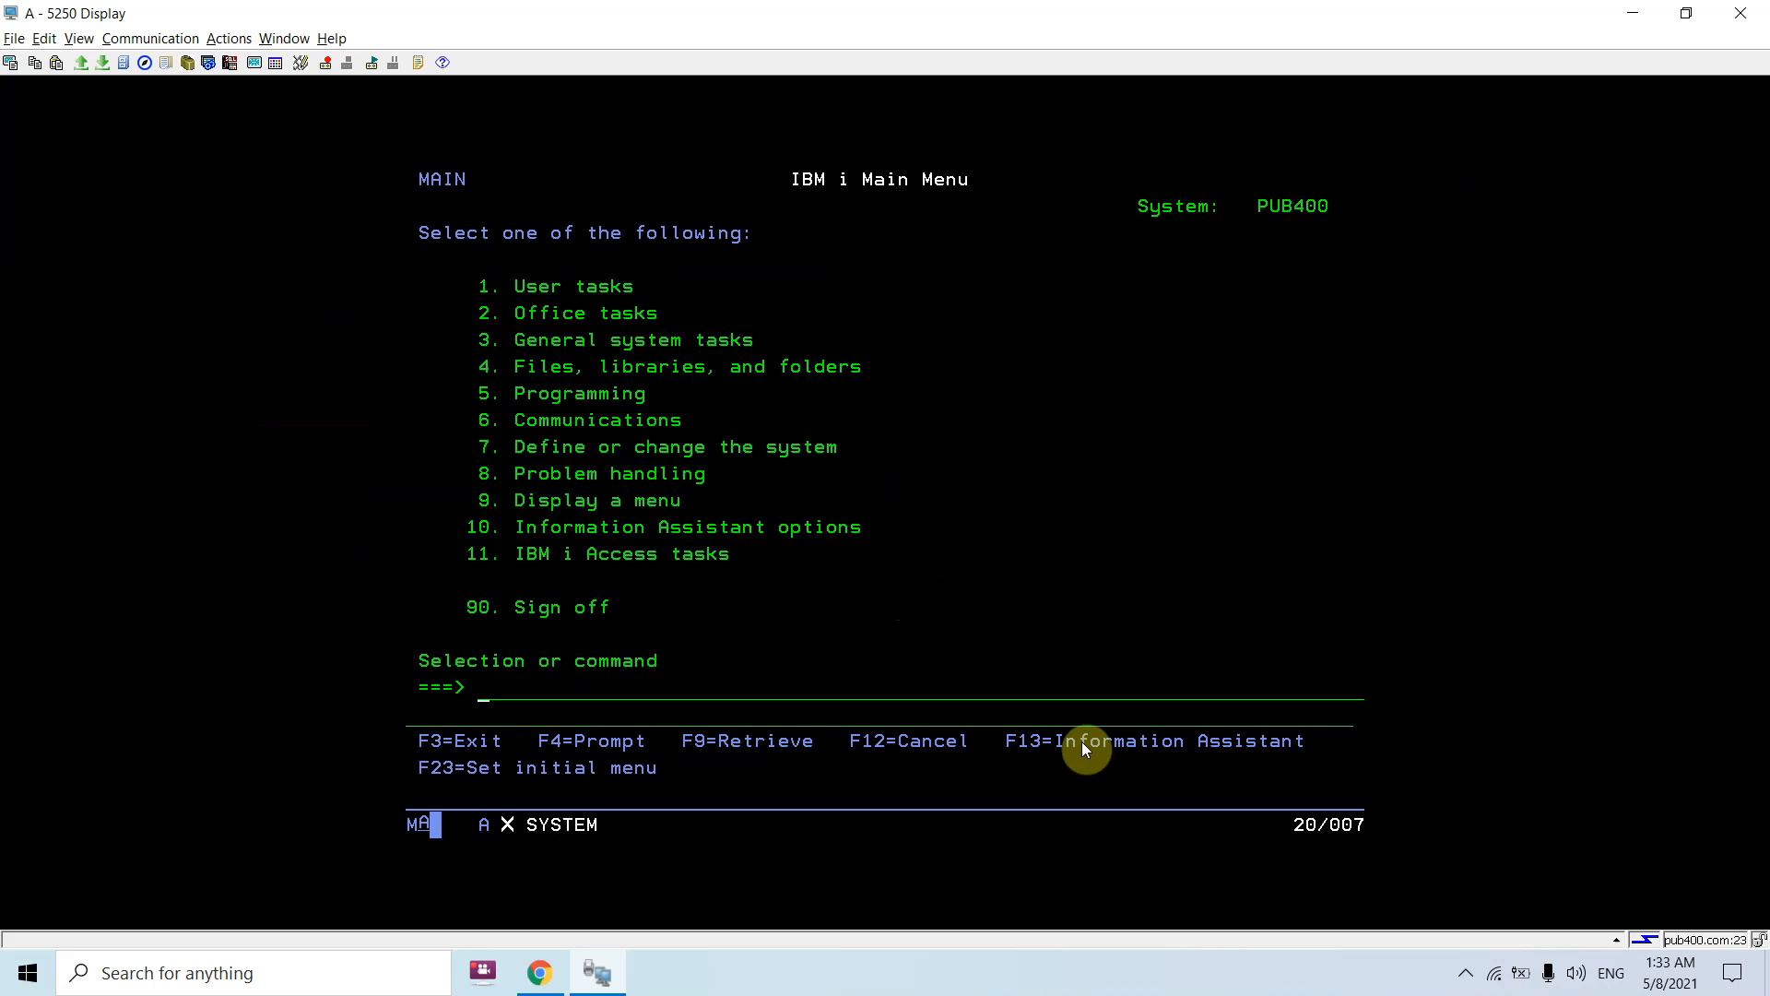
{"action": "key", "text": "F9"}
{"action": "key", "text": "Return"}
{"action": "key", "text": "Page_Down"}
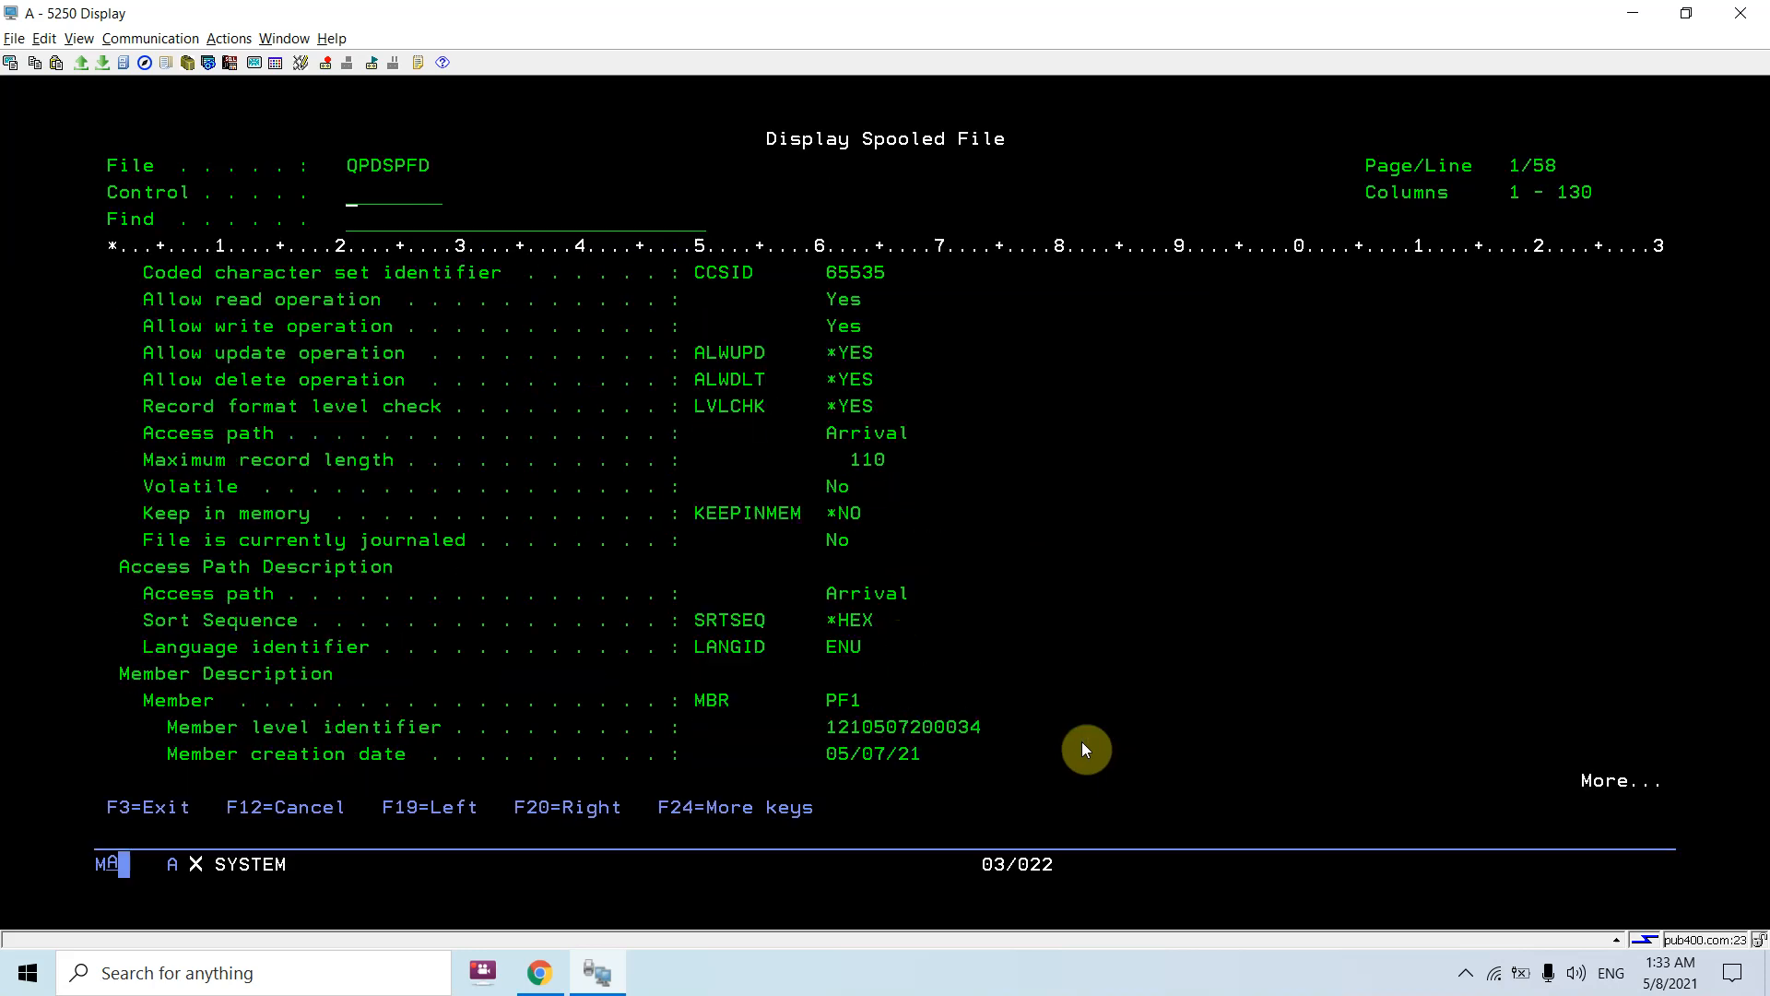
{"action": "key", "text": "Page_Down"}
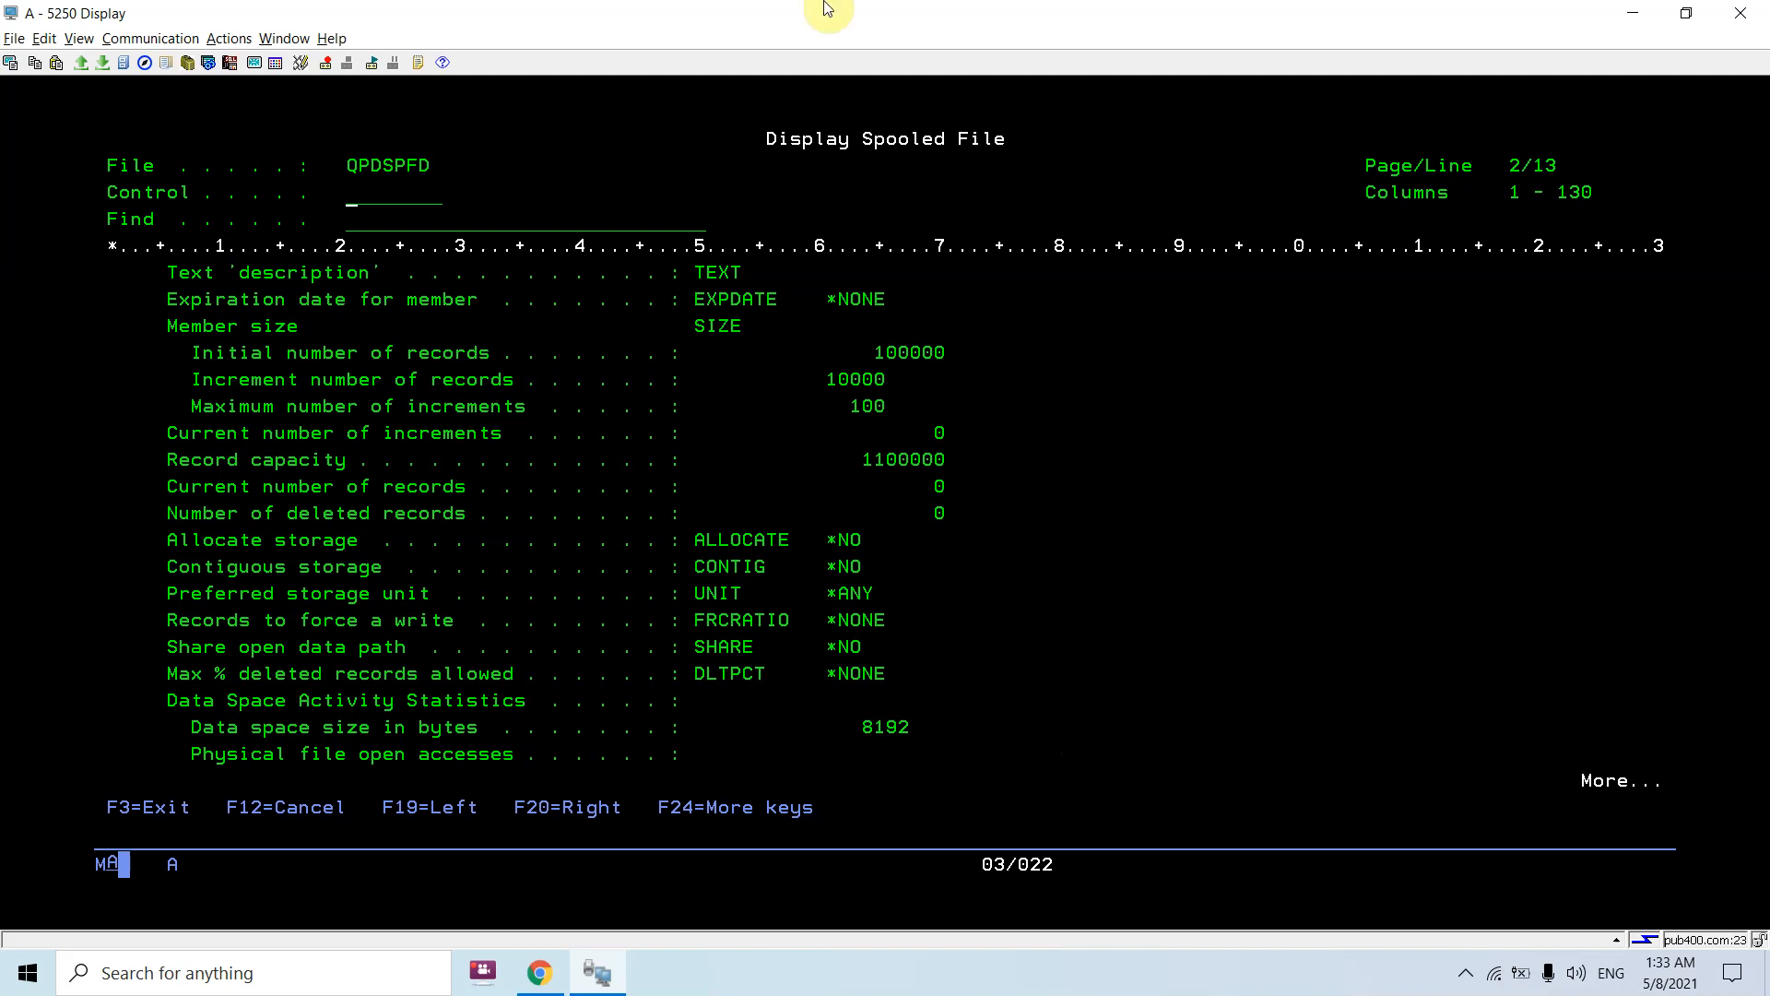
{"action": "left_click_drag", "start_coordinate": [157, 343], "coordinate": [997, 541]}
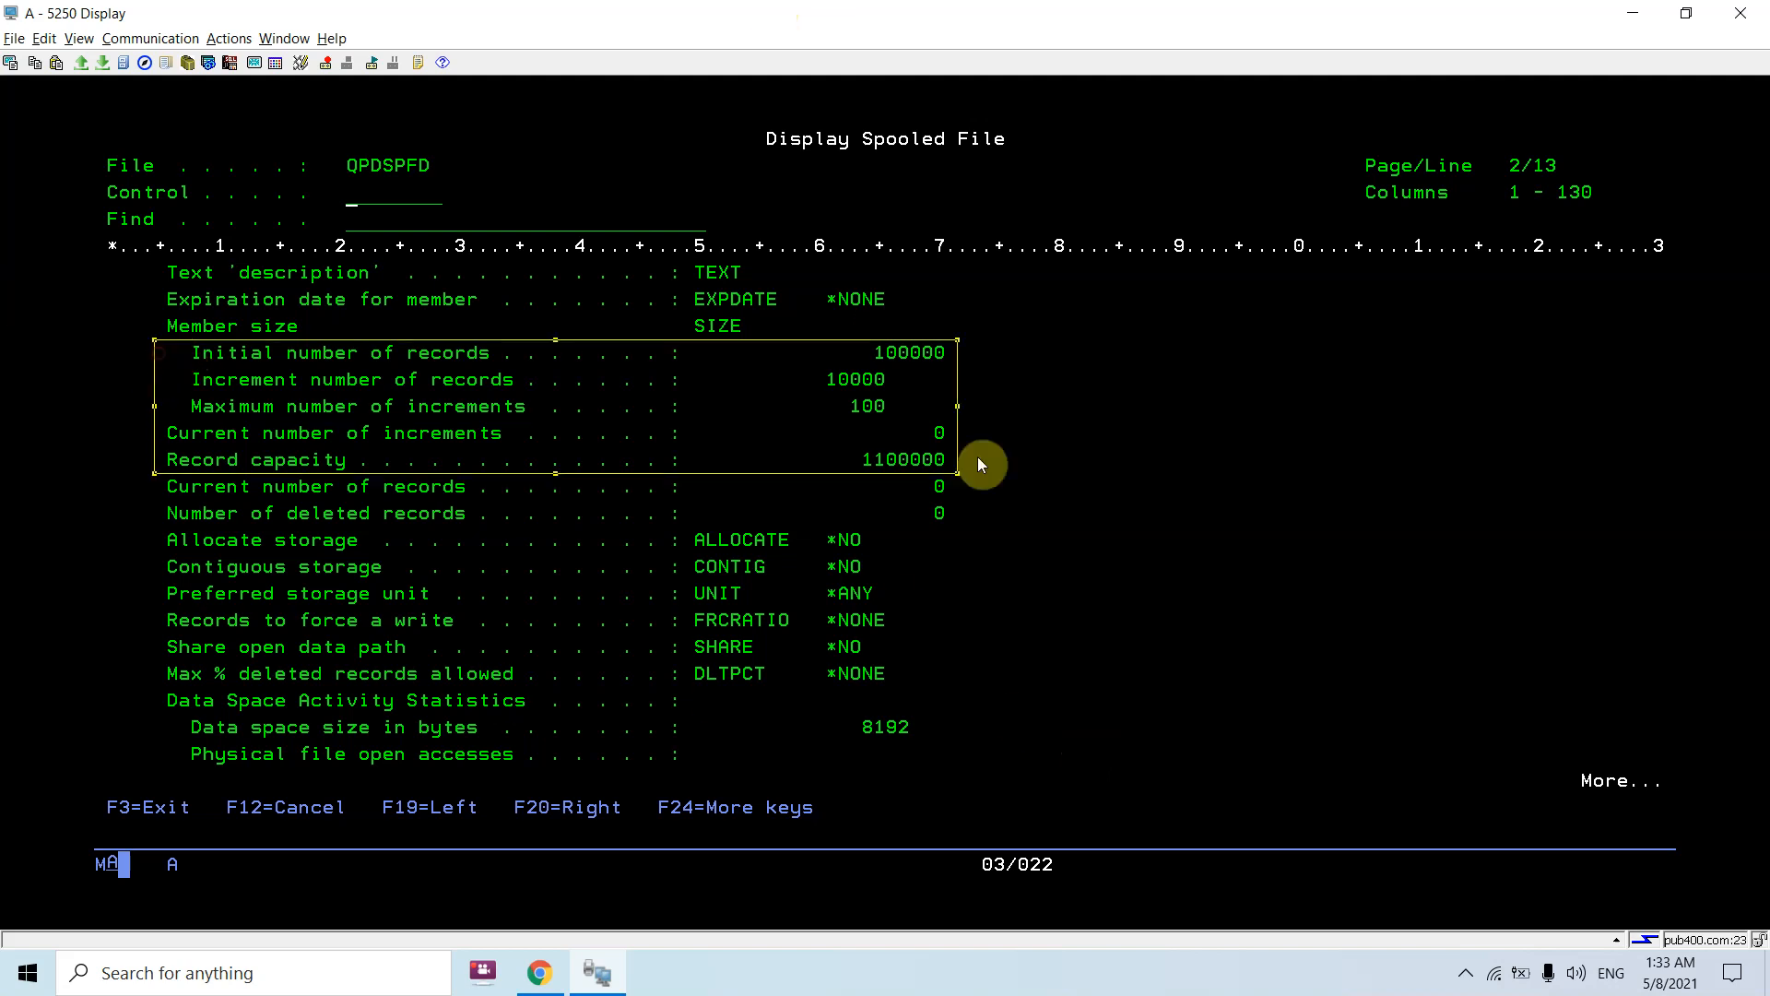
{"action": "left_click", "coordinate": [846, 370]}
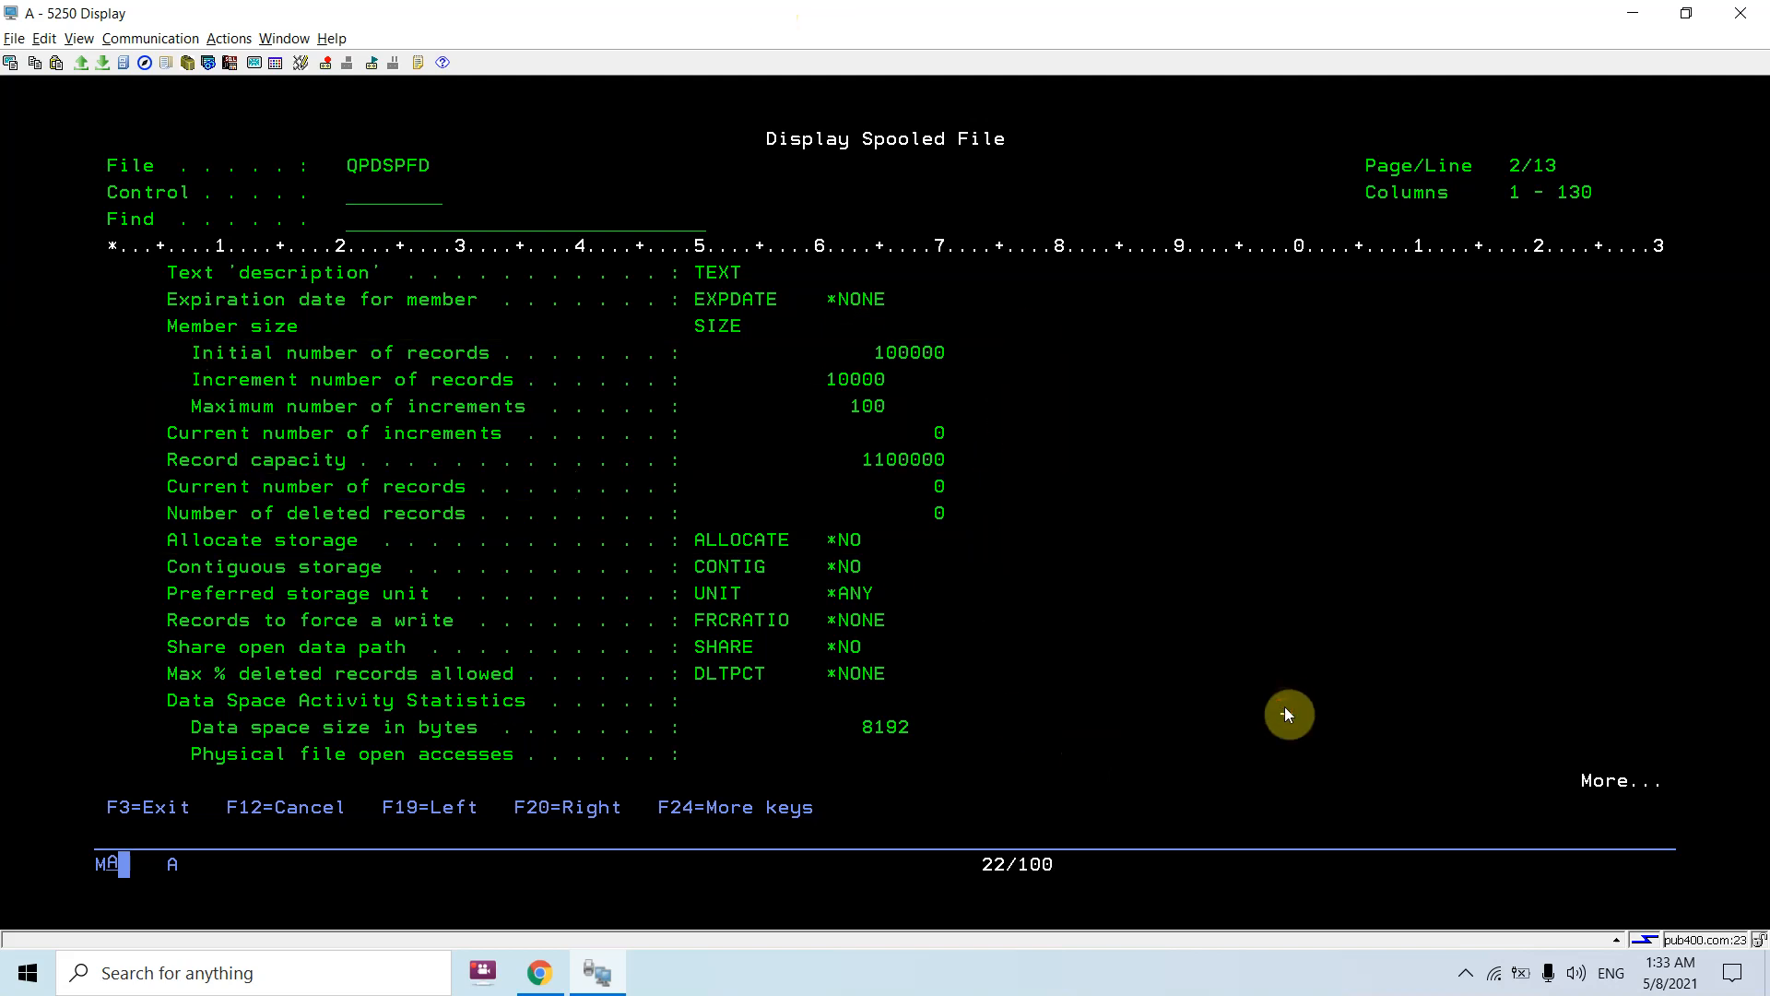
{"action": "key", "text": "F3"}
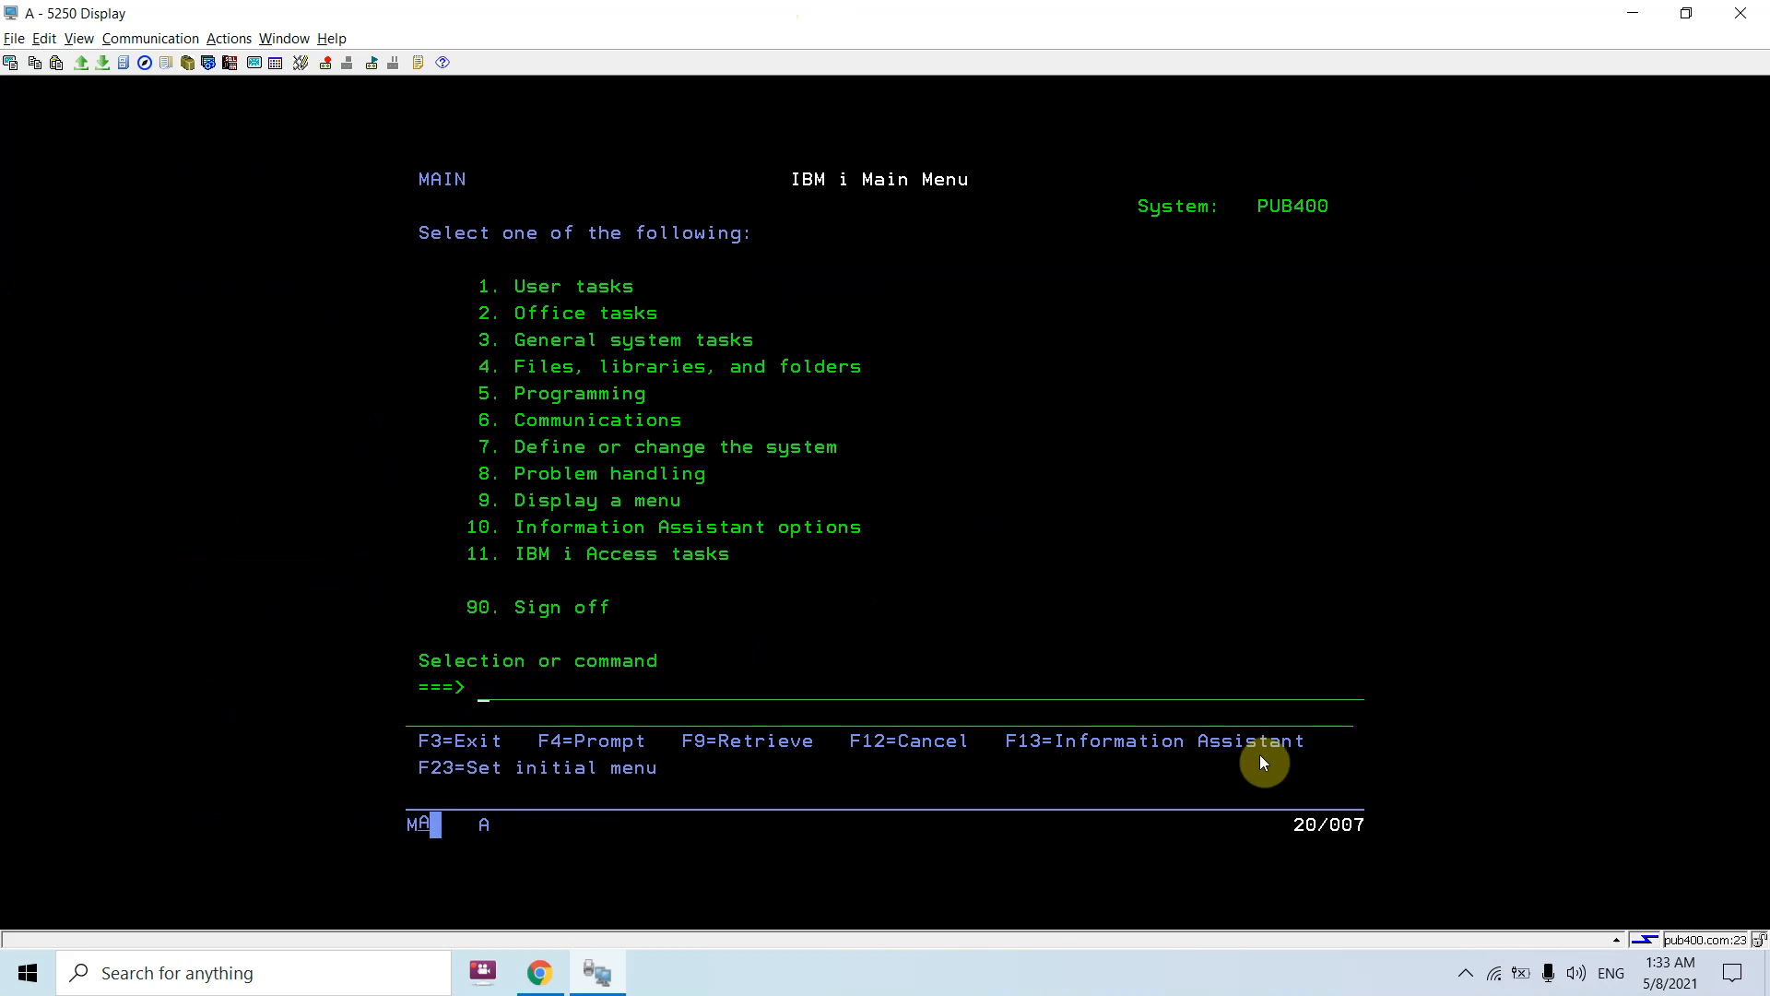
{"action": "type", "text": "w"}
{"action": "type", "text": "rkmbr"}
{"action": "type", "text": "pdm"}
Open the APRIL2021 member list in EASYCLASS1 and browse APR2021P1's DDS source with option 5
{"action": "key", "text": "Return"}
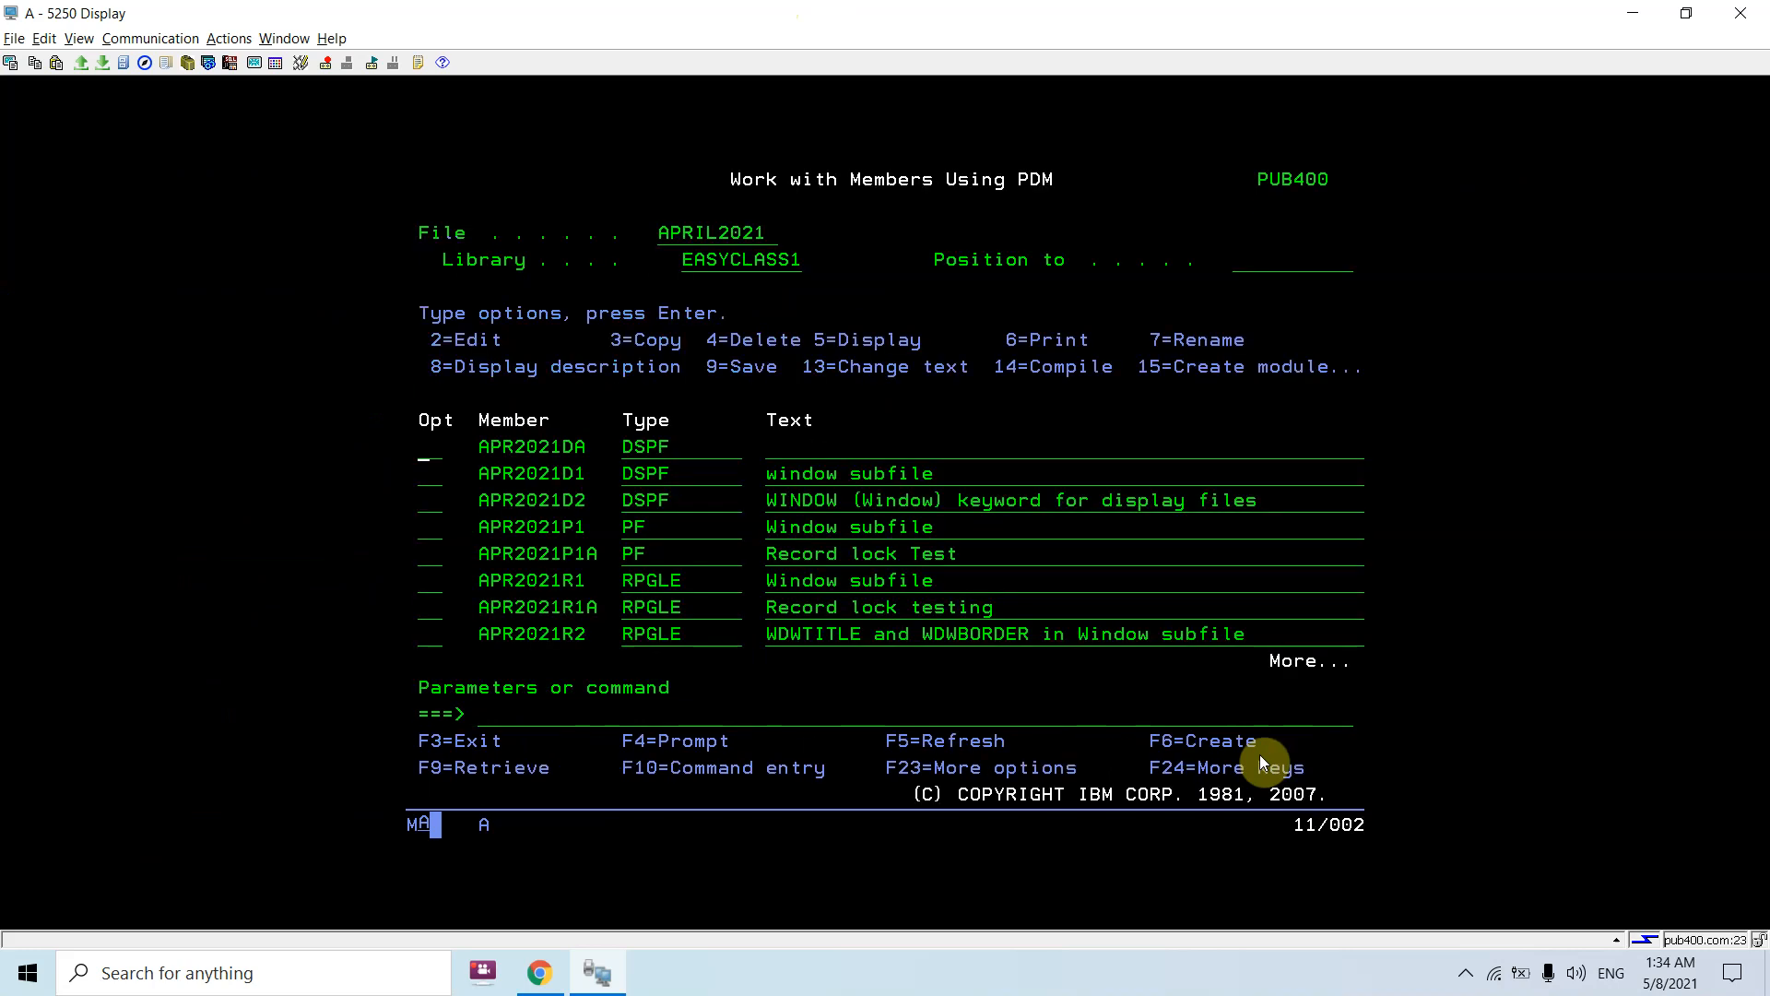
{"action": "key", "text": "Down"}
{"action": "key", "text": "Down"}
{"action": "key", "text": "Down"}
{"action": "key", "text": "Right"}
{"action": "key", "text": "Right"}
{"action": "key", "text": "Left"}
{"action": "key", "text": "Left"}
{"action": "key", "text": "Left"}
{"action": "key", "text": "Right"}
{"action": "type", "text": "5"}
{"action": "key", "text": "Return"}
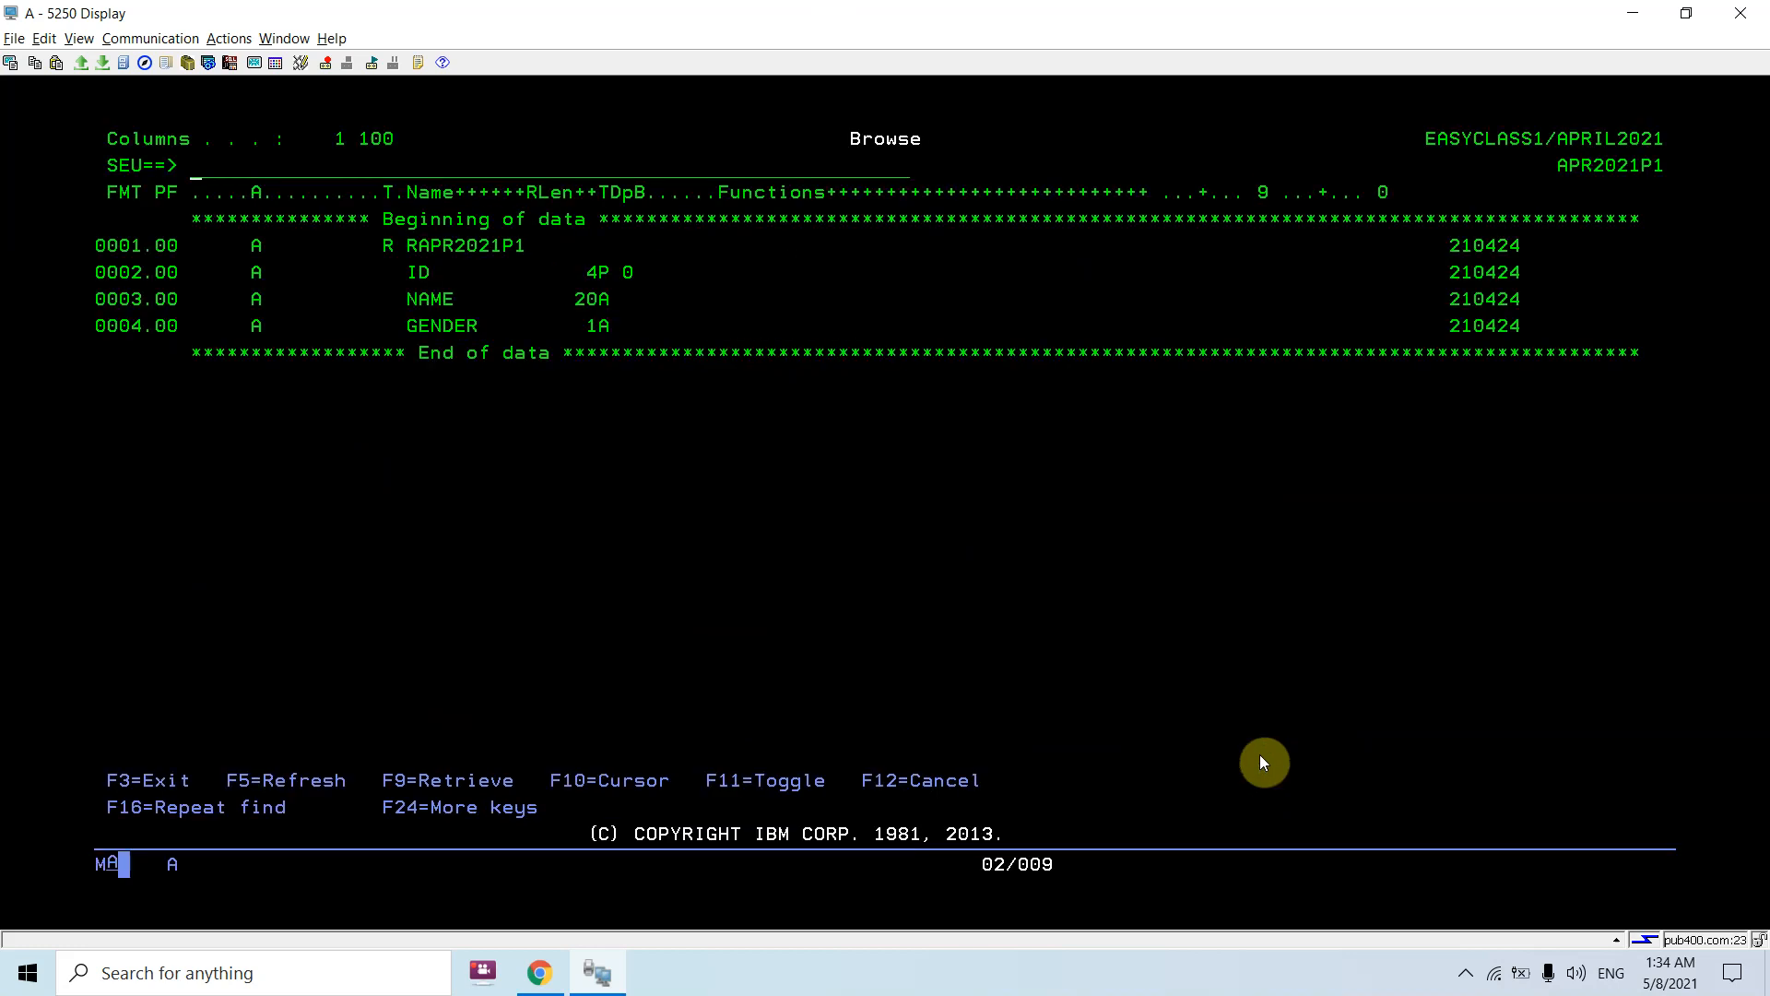
{"action": "key", "text": "Return"}
Copy the APR2021P1 name, paste it on the command line, then clear the mistaken text with F5
{"action": "key", "text": "Left"}
{"action": "key", "text": "Left"}
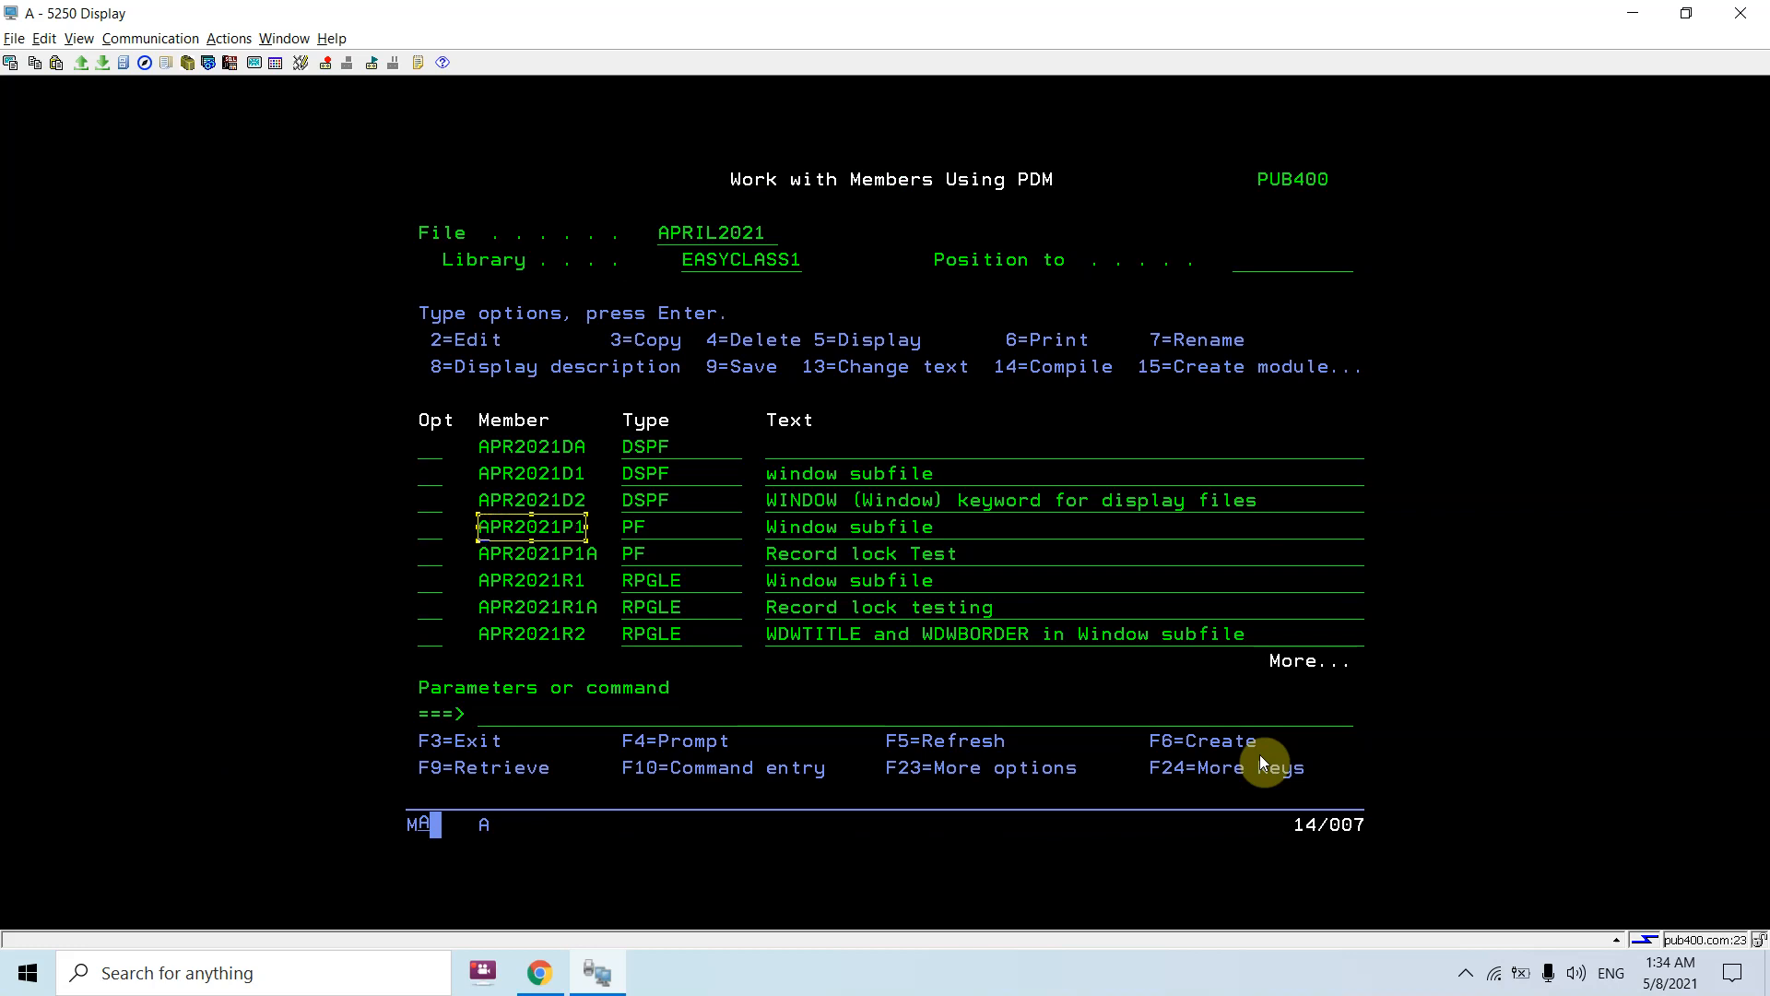
{"action": "key", "text": "ctrl+c"}
{"action": "key", "text": "Down"}
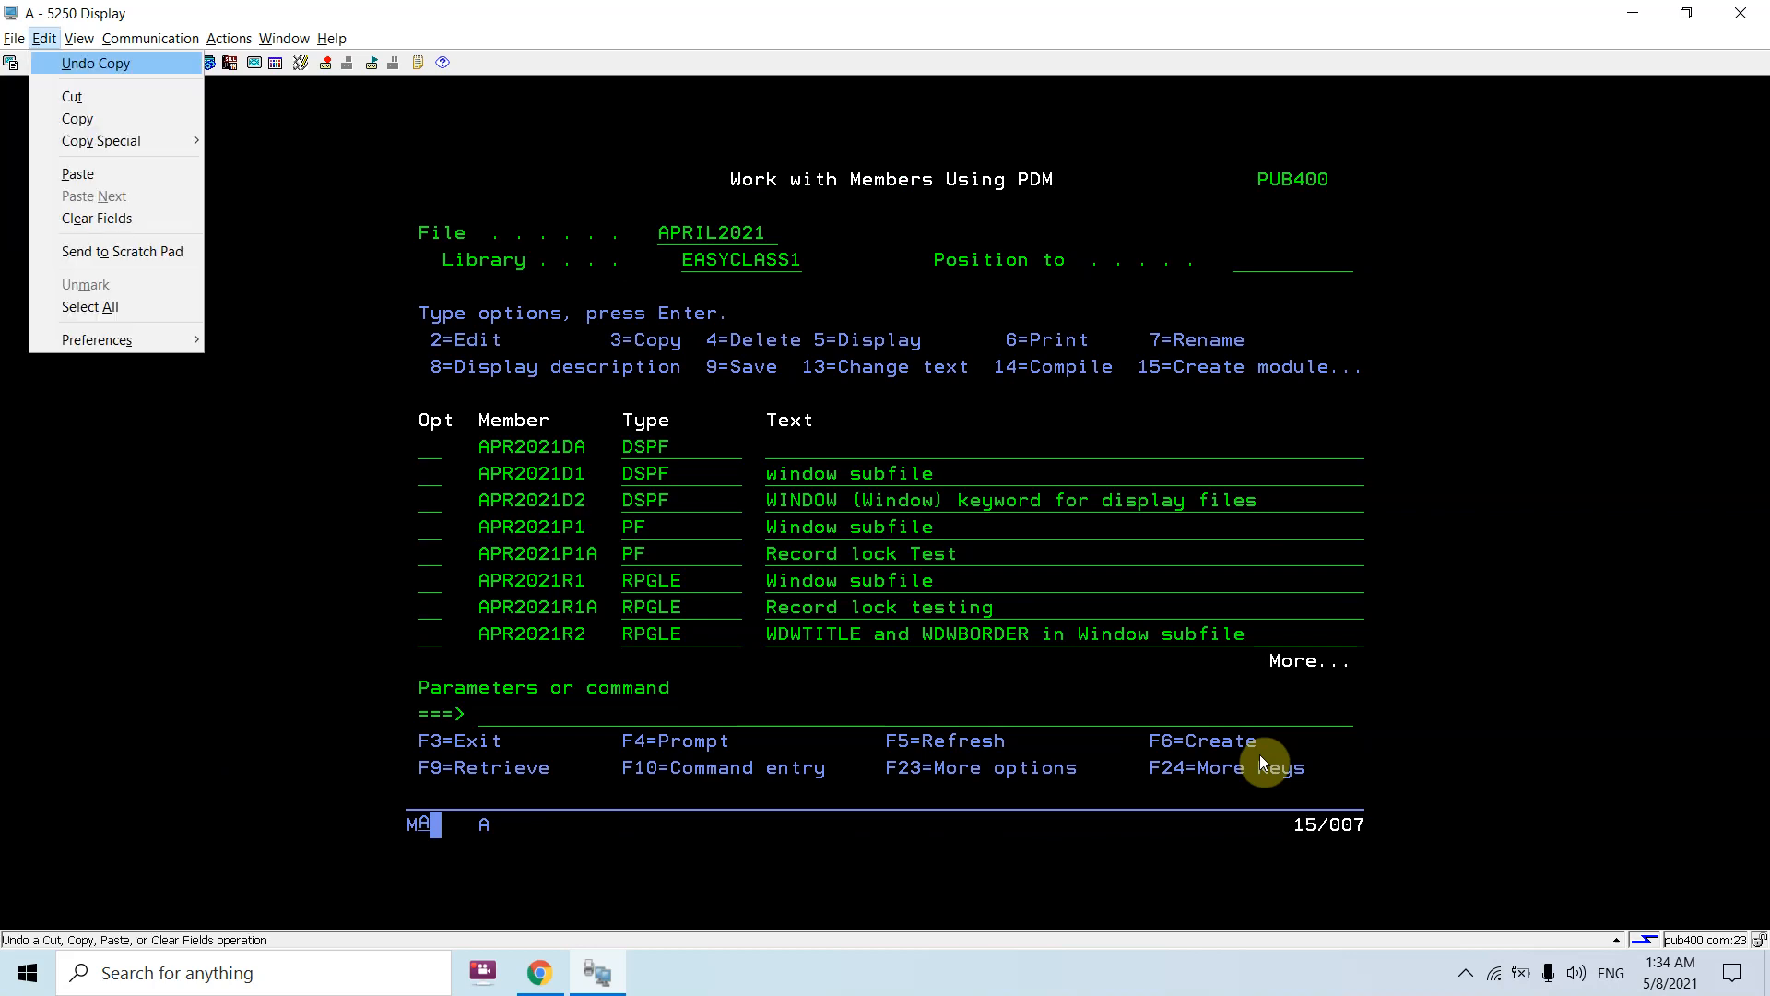
{"action": "key", "text": "Down"}
{"action": "key", "text": "Down"}
{"action": "key", "text": "Down"}
{"action": "key", "text": "Down"}
{"action": "key", "text": "Down"}
{"action": "type", "text": "d"}
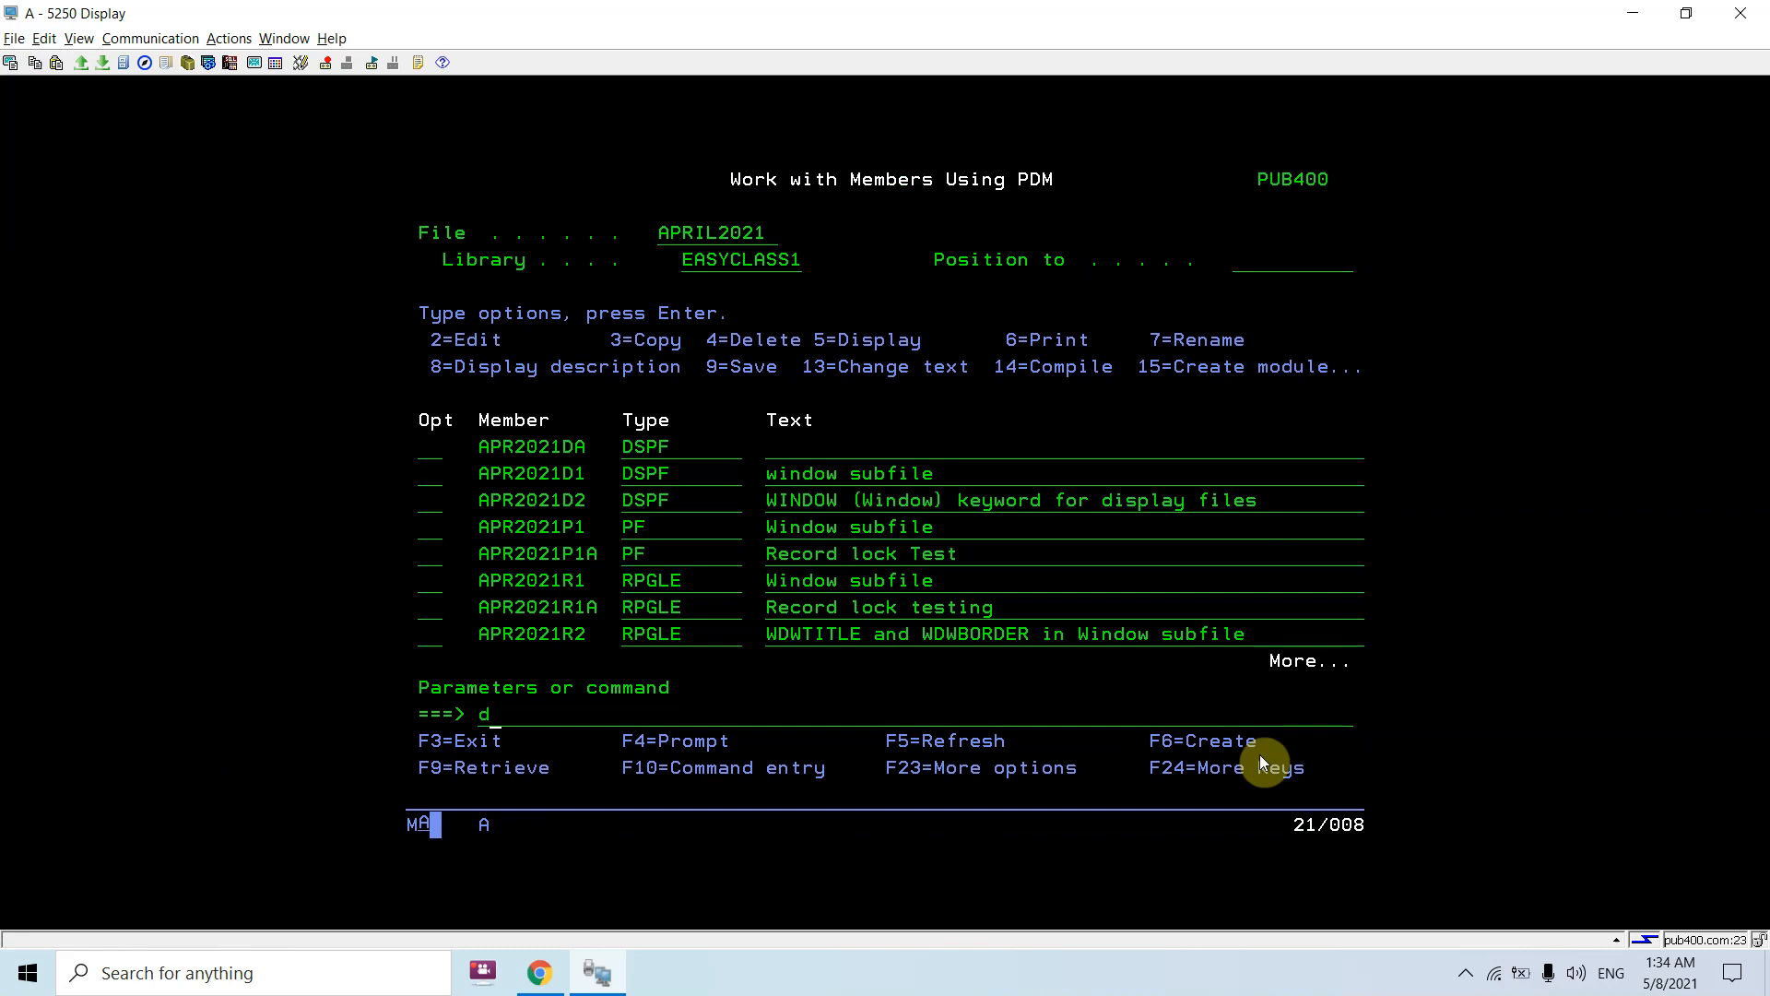
{"action": "type", "text": "spfd"}
{"action": "key", "text": "ctrl+v"}
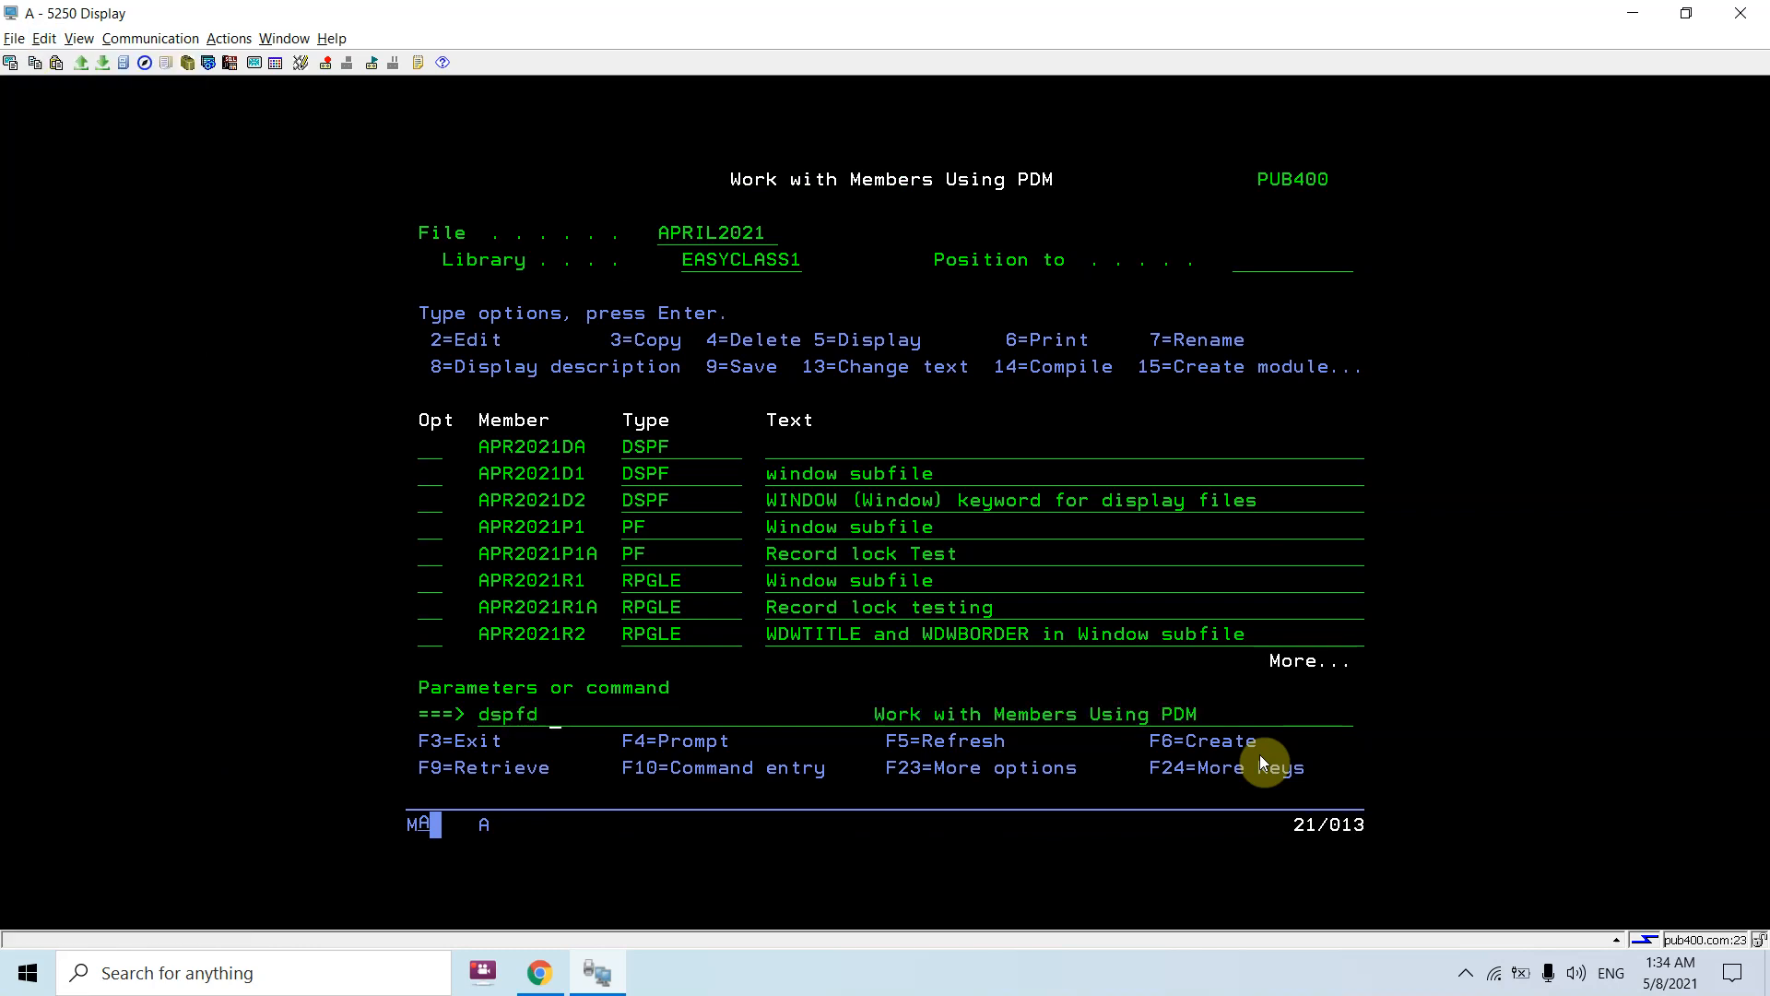
{"action": "key", "text": "Up"}
{"action": "key", "text": "Up"}
{"action": "key", "text": "Up"}
{"action": "key", "text": "Up"}
{"action": "key", "text": "Up"}
{"action": "key", "text": "F5"}
Mark APR2021P1 again, copy it via Edit > Copy, and move down to the dspfd command line
{"action": "key", "text": "Down"}
{"action": "key", "text": "Down"}
{"action": "key", "text": "Tab"}
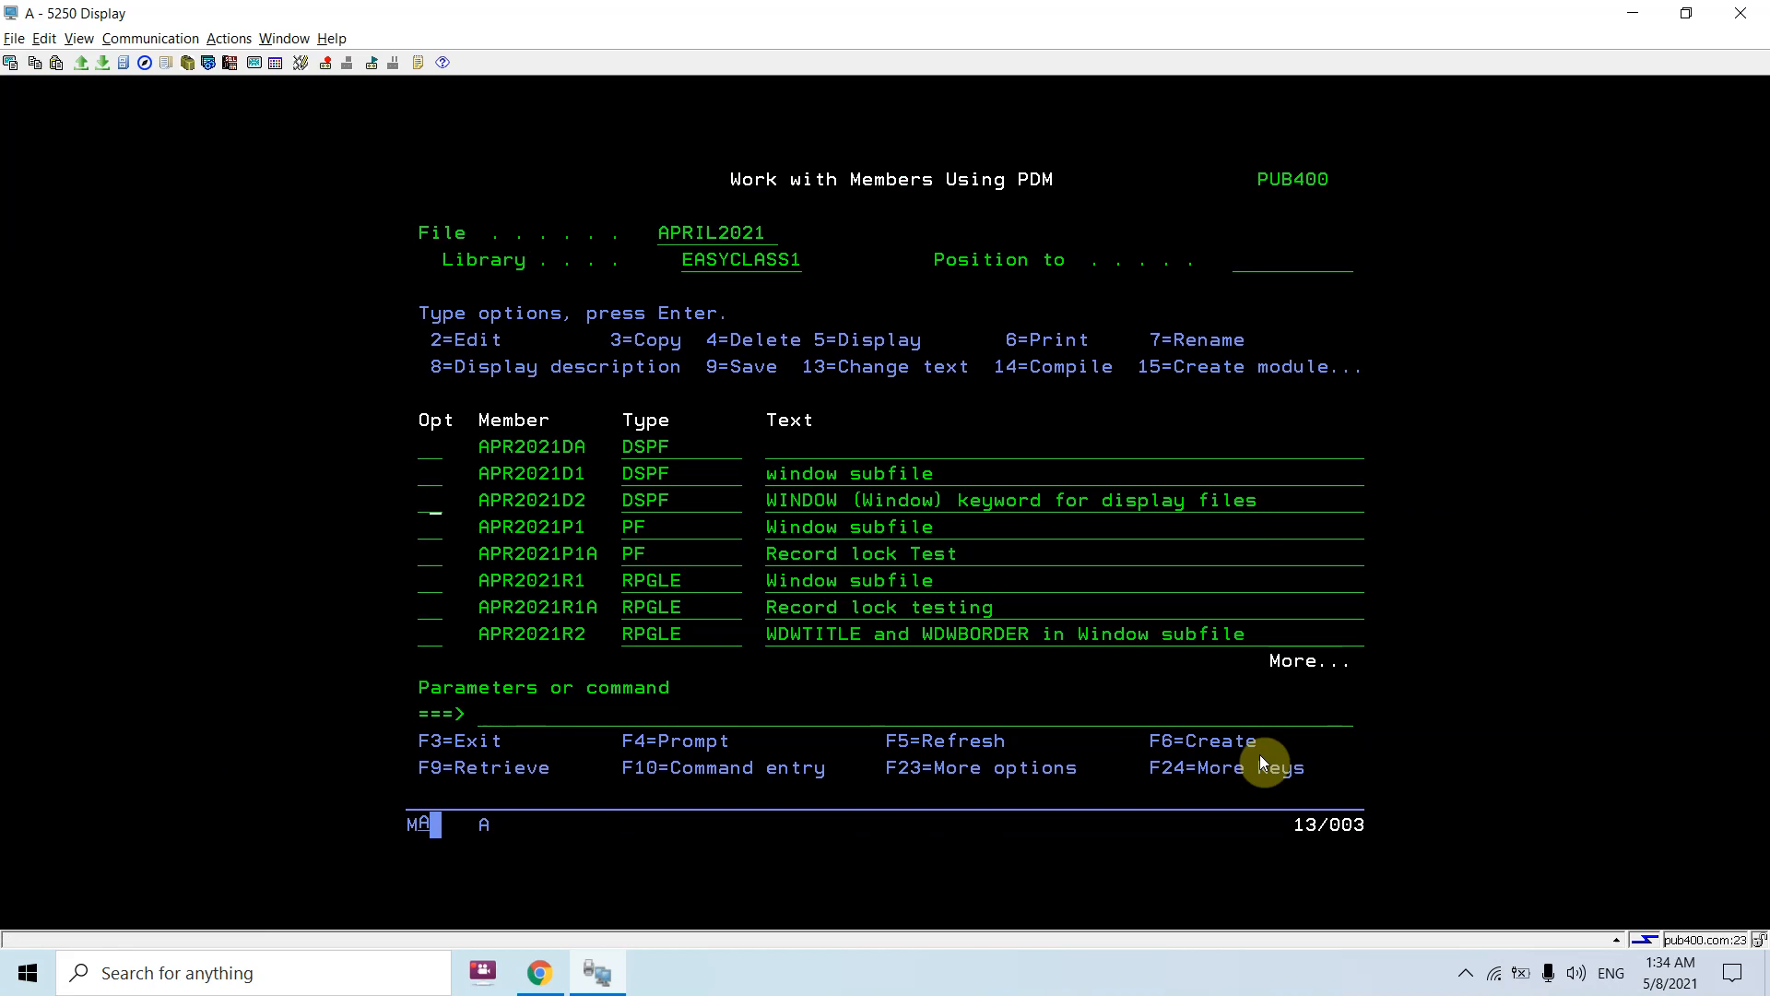
{"action": "key", "text": "Right"}
{"action": "key", "text": "Right"}
{"action": "key", "text": "Down"}
{"action": "key", "text": "Right"}
{"action": "key", "text": "Right"}
{"action": "key", "text": "shift+Right"}
{"action": "key", "text": "shift+Right"}
{"action": "key", "text": "shift+Right"}
{"action": "key", "text": "shift+Right"}
{"action": "key", "text": "shift+Right"}
{"action": "key", "text": "shift+Right"}
{"action": "key", "text": "shift+Right"}
{"action": "key", "text": "alt+e"}
{"action": "key", "text": "c"}
{"action": "key", "text": "Down"}
{"action": "key", "text": "Down"}
{"action": "key", "text": "Down"}
{"action": "key", "text": "Down"}
{"action": "key", "text": "Down"}
{"action": "key", "text": "Down"}
{"action": "key", "text": "Down"}
{"action": "type", "text": "dspfd"}
Paste the member name after dspfd, run it and inspect the member size rows (10000, 1000, 3)
{"action": "key", "text": "alt+e"}
{"action": "key", "text": "p"}
{"action": "key", "text": "Return"}
{"action": "key", "text": "Page_Down"}
{"action": "key", "text": "Down"}
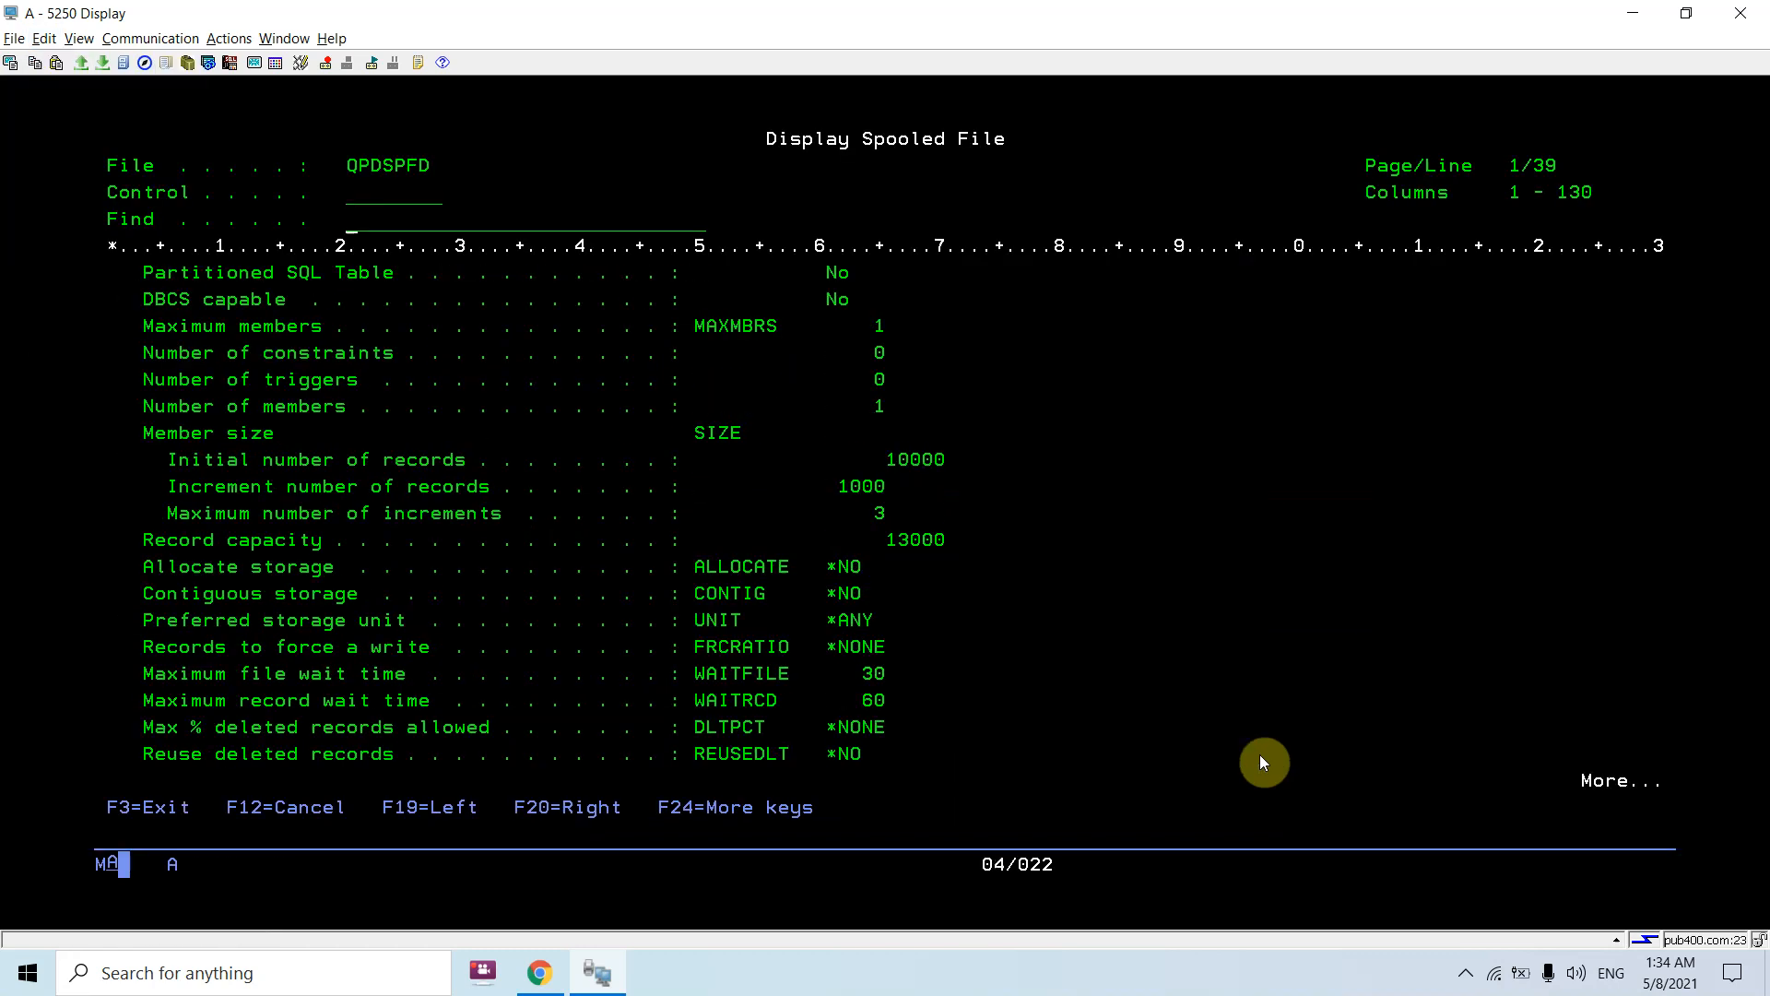
{"action": "key", "text": "Down"}
{"action": "key", "text": "Down"}
{"action": "key", "text": "Down"}
{"action": "key", "text": "Down"}
{"action": "key", "text": "Down"}
{"action": "key", "text": "Down"}
{"action": "key", "text": "Right"}
{"action": "key", "text": "Right"}
{"action": "key", "text": "Right"}
{"action": "key", "text": "Right"}
{"action": "key", "text": "Right"}
{"action": "key", "text": "Right"}
{"action": "key", "text": "Right"}
{"action": "key", "text": "Right"}
{"action": "key", "text": "Right"}
{"action": "key", "text": "Right"}
{"action": "key", "text": "Right"}
{"action": "key", "text": "Right"}
{"action": "key", "text": "Right"}
{"action": "key", "text": "Up"}
{"action": "key", "text": "Left"}
{"action": "key", "text": "Left"}
{"action": "key", "text": "Left"}
{"action": "key", "text": "Left"}
{"action": "key", "text": "Down"}
{"action": "key", "text": "Down"}
{"action": "key", "text": "Down"}
{"action": "key", "text": "Down"}
{"action": "key", "text": "Down"}
{"action": "key", "text": "Down"}
{"action": "key", "text": "Down"}
Page through the member-level size details showing 4 current records, then return to the PDM member list
{"action": "key", "text": "Page_Down"}
{"action": "key", "text": "Page_Down"}
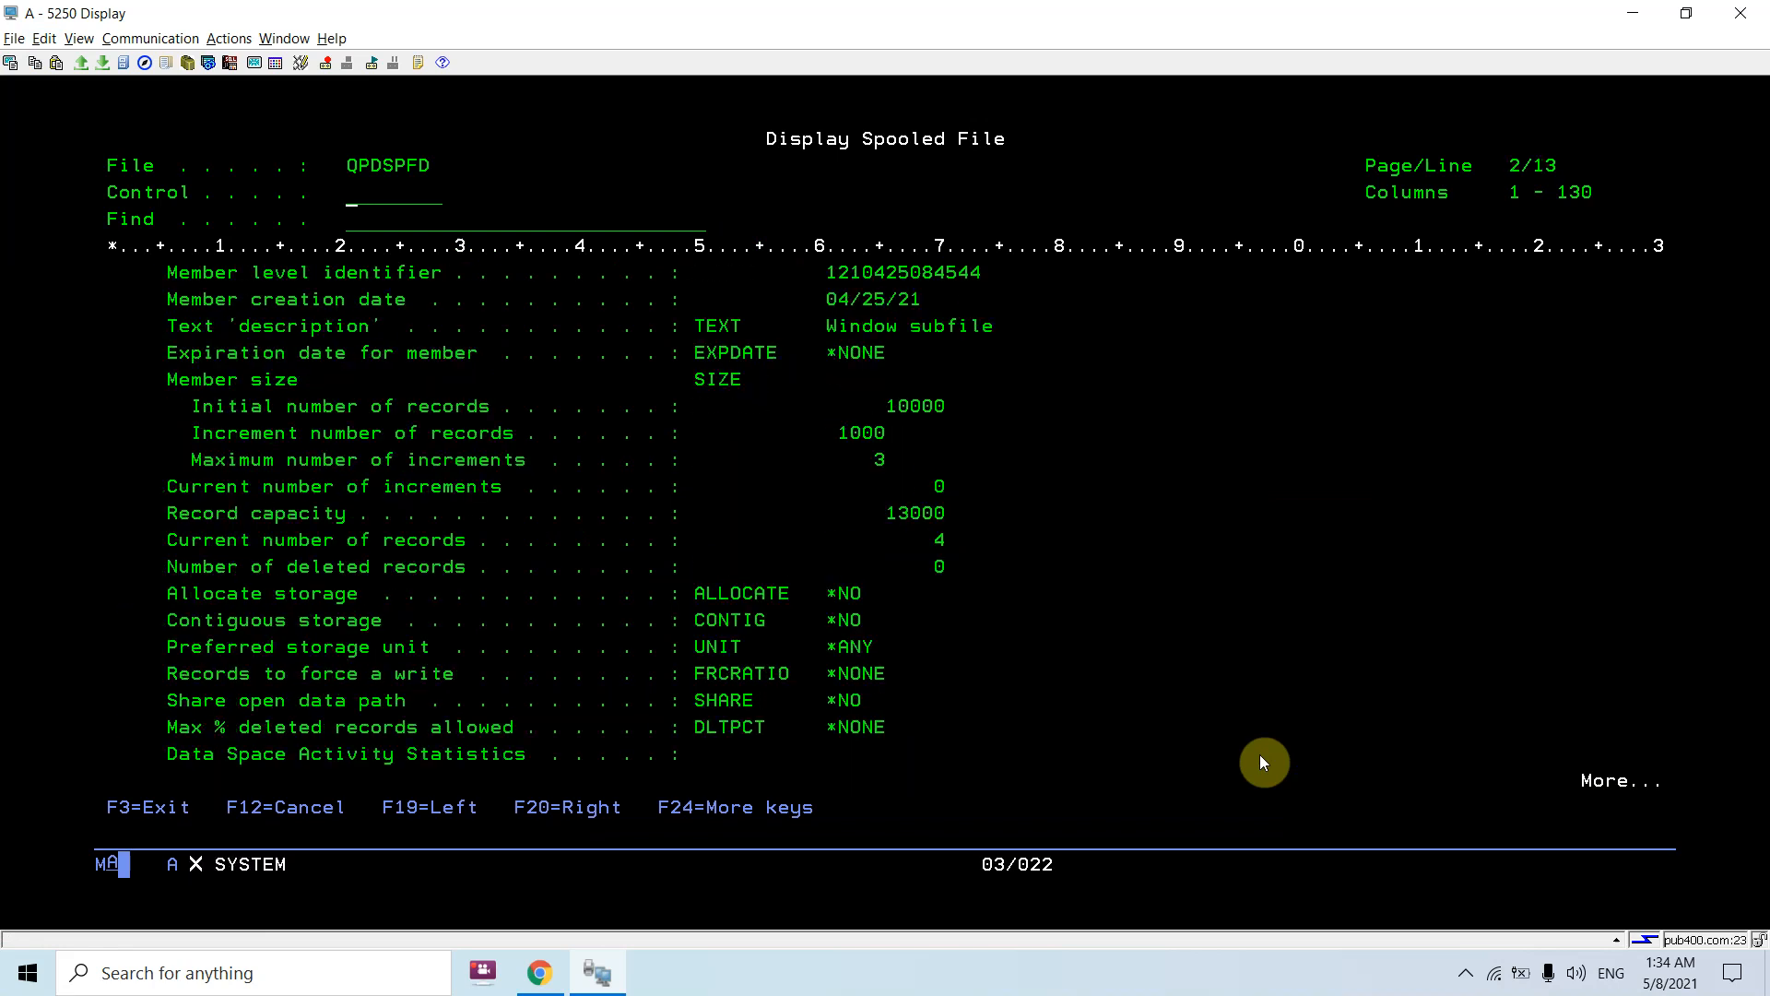
{"action": "key", "text": "Page_Up"}
{"action": "key", "text": "Page_Down"}
{"action": "key", "text": "Down"}
{"action": "key", "text": "Down"}
{"action": "key", "text": "Down"}
{"action": "key", "text": "Down"}
{"action": "key", "text": "Down"}
{"action": "key", "text": "Down"}
{"action": "key", "text": "Down"}
{"action": "key", "text": "Right"}
{"action": "key", "text": "Right"}
{"action": "key", "text": "Right"}
{"action": "key", "text": "Right"}
{"action": "key", "text": "Right"}
{"action": "key", "text": "Right"}
{"action": "key", "text": "Right"}
{"action": "key", "text": "Down"}
{"action": "key", "text": "Down"}
{"action": "key", "text": "Down"}
Recall the command as CHGPF APR2021P1 and bring up its parameter prompt
{"action": "key", "text": "F3"}
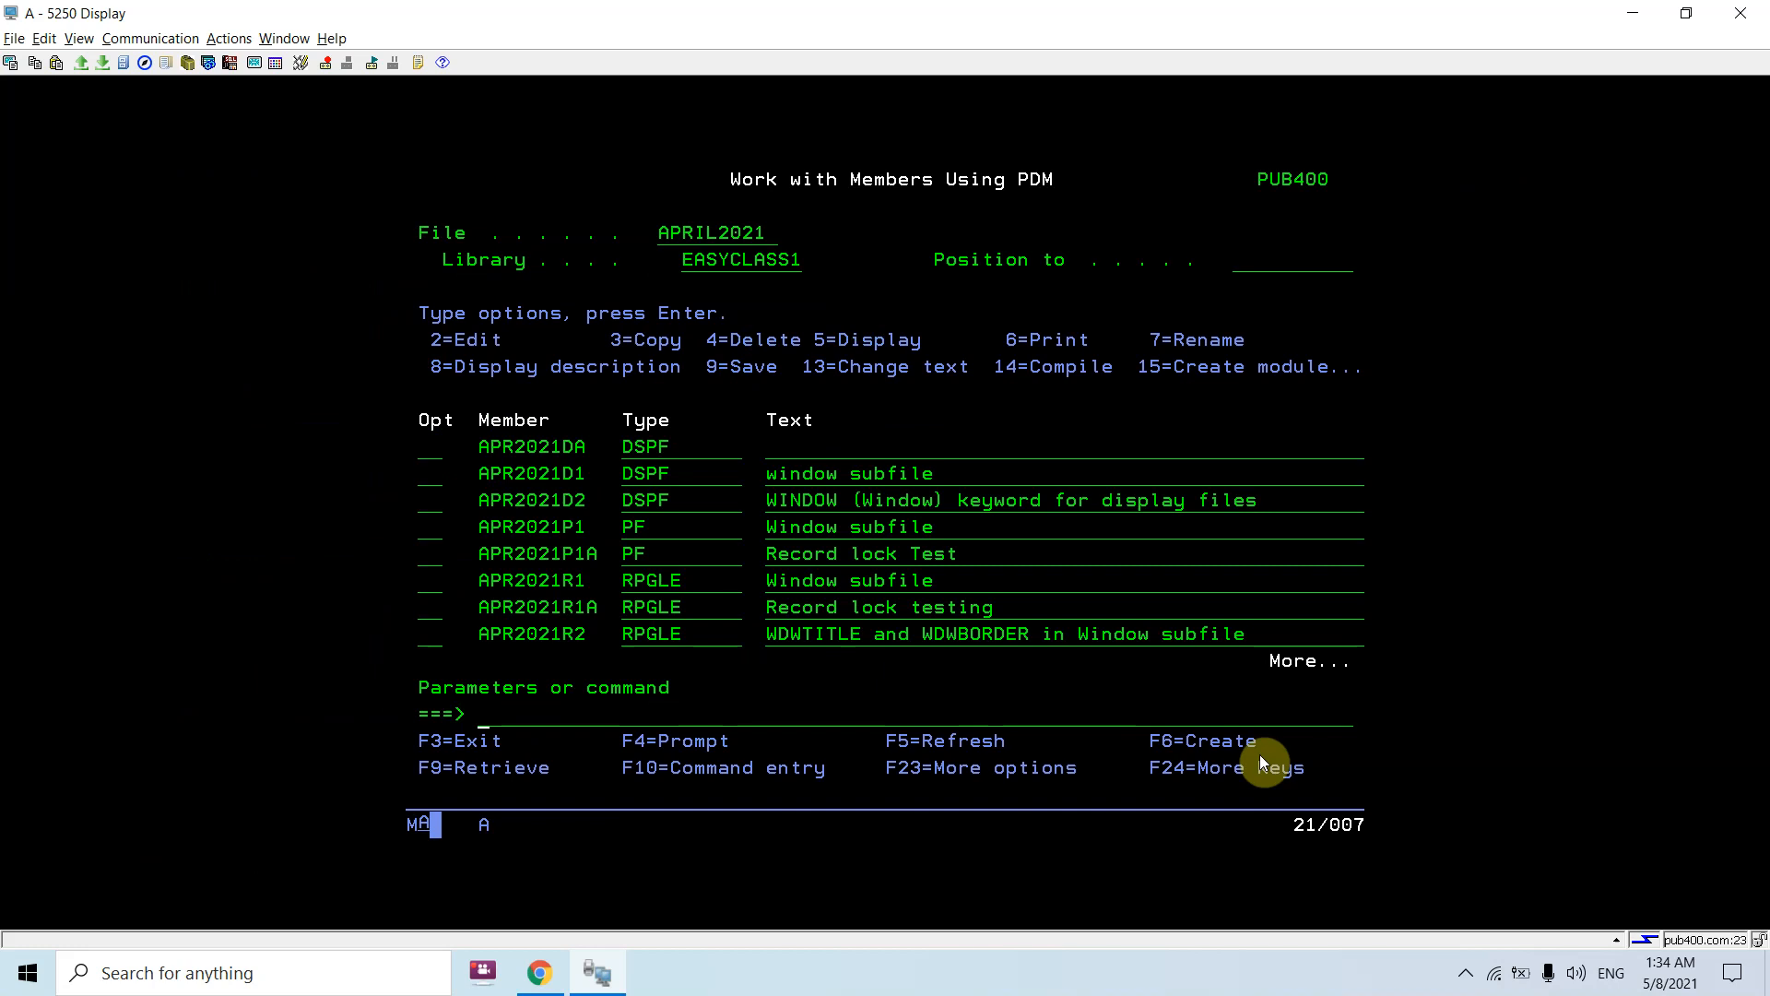
{"action": "key", "text": "F9"}
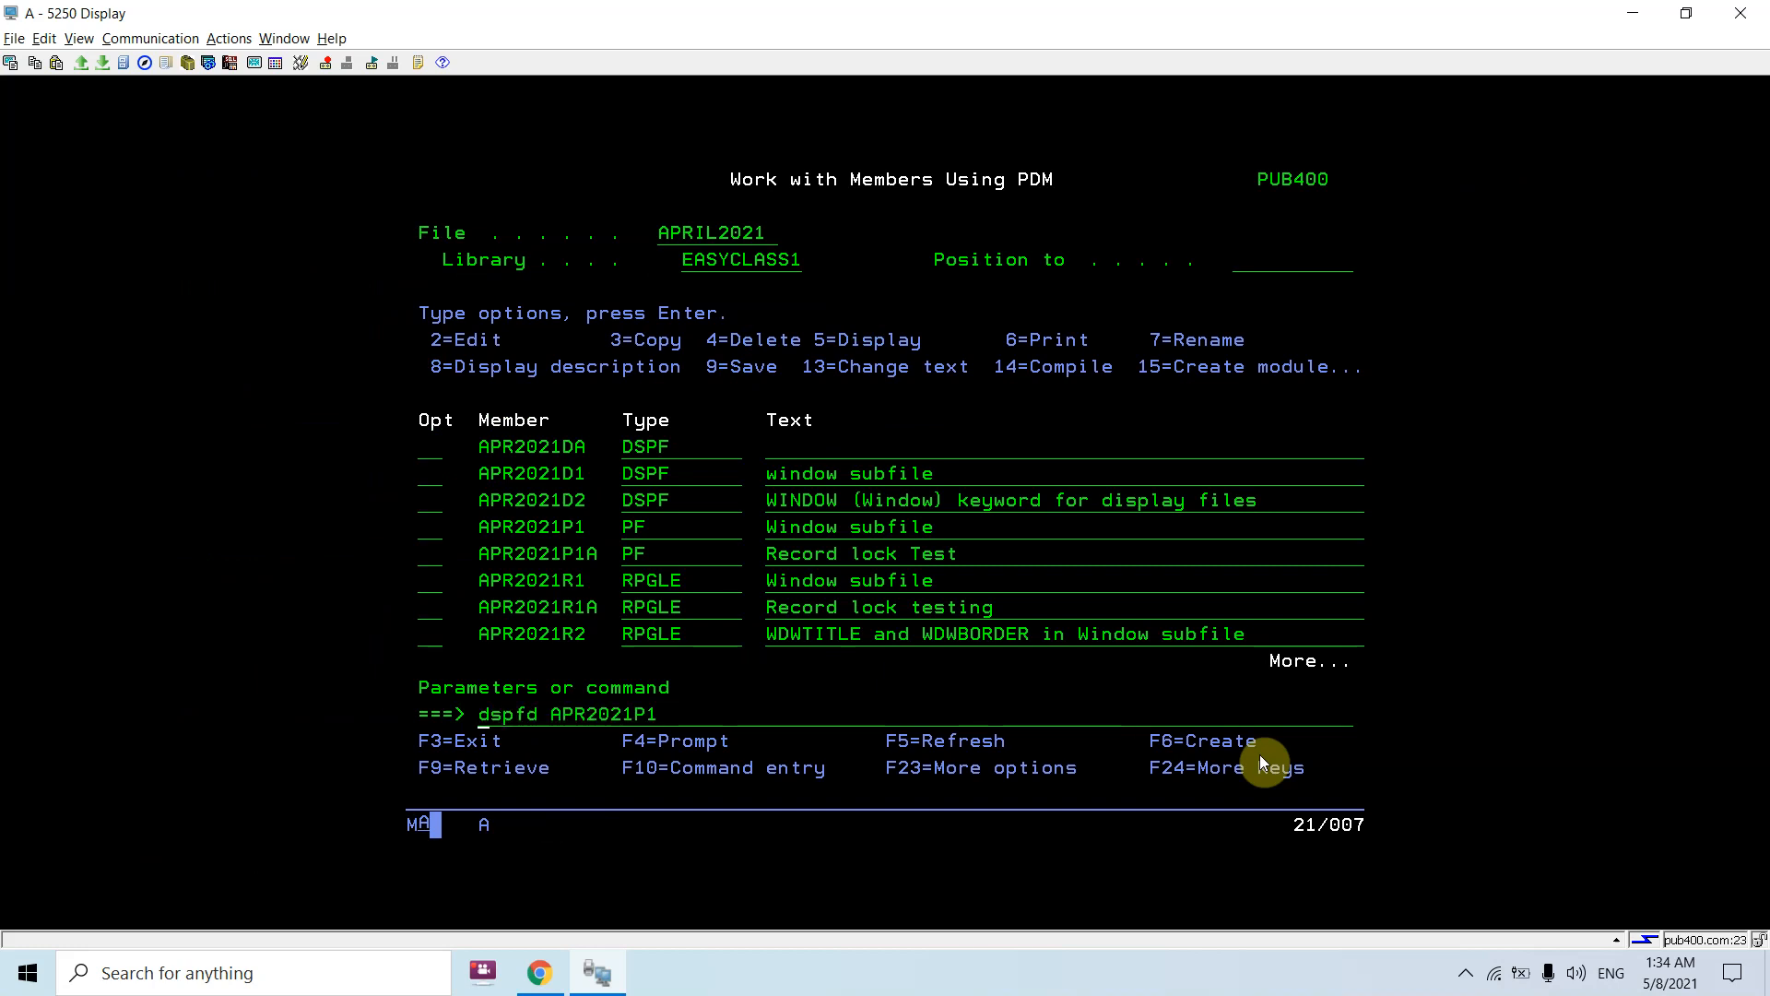
{"action": "type", "text": "chg"}
{"action": "type", "text": "pf"}
{"action": "key", "text": "F4"}
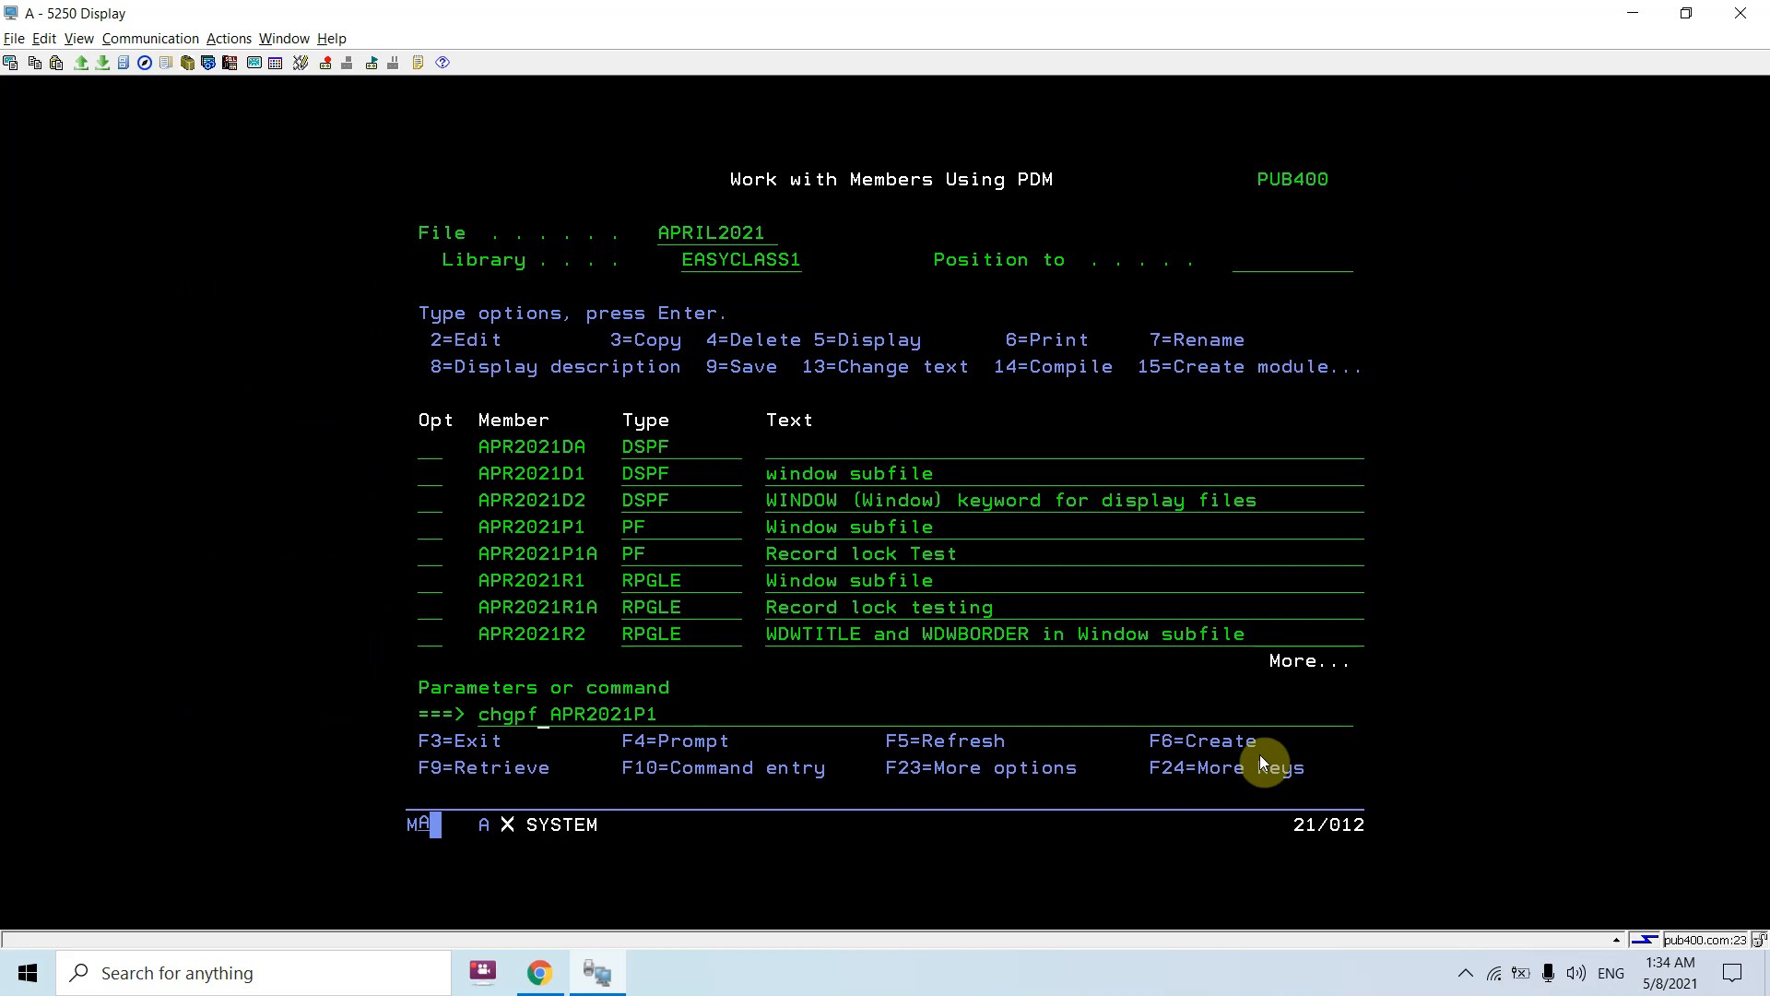
{"action": "key", "text": "Return"}
{"action": "key", "text": "Down"}
{"action": "key", "text": "Down"}
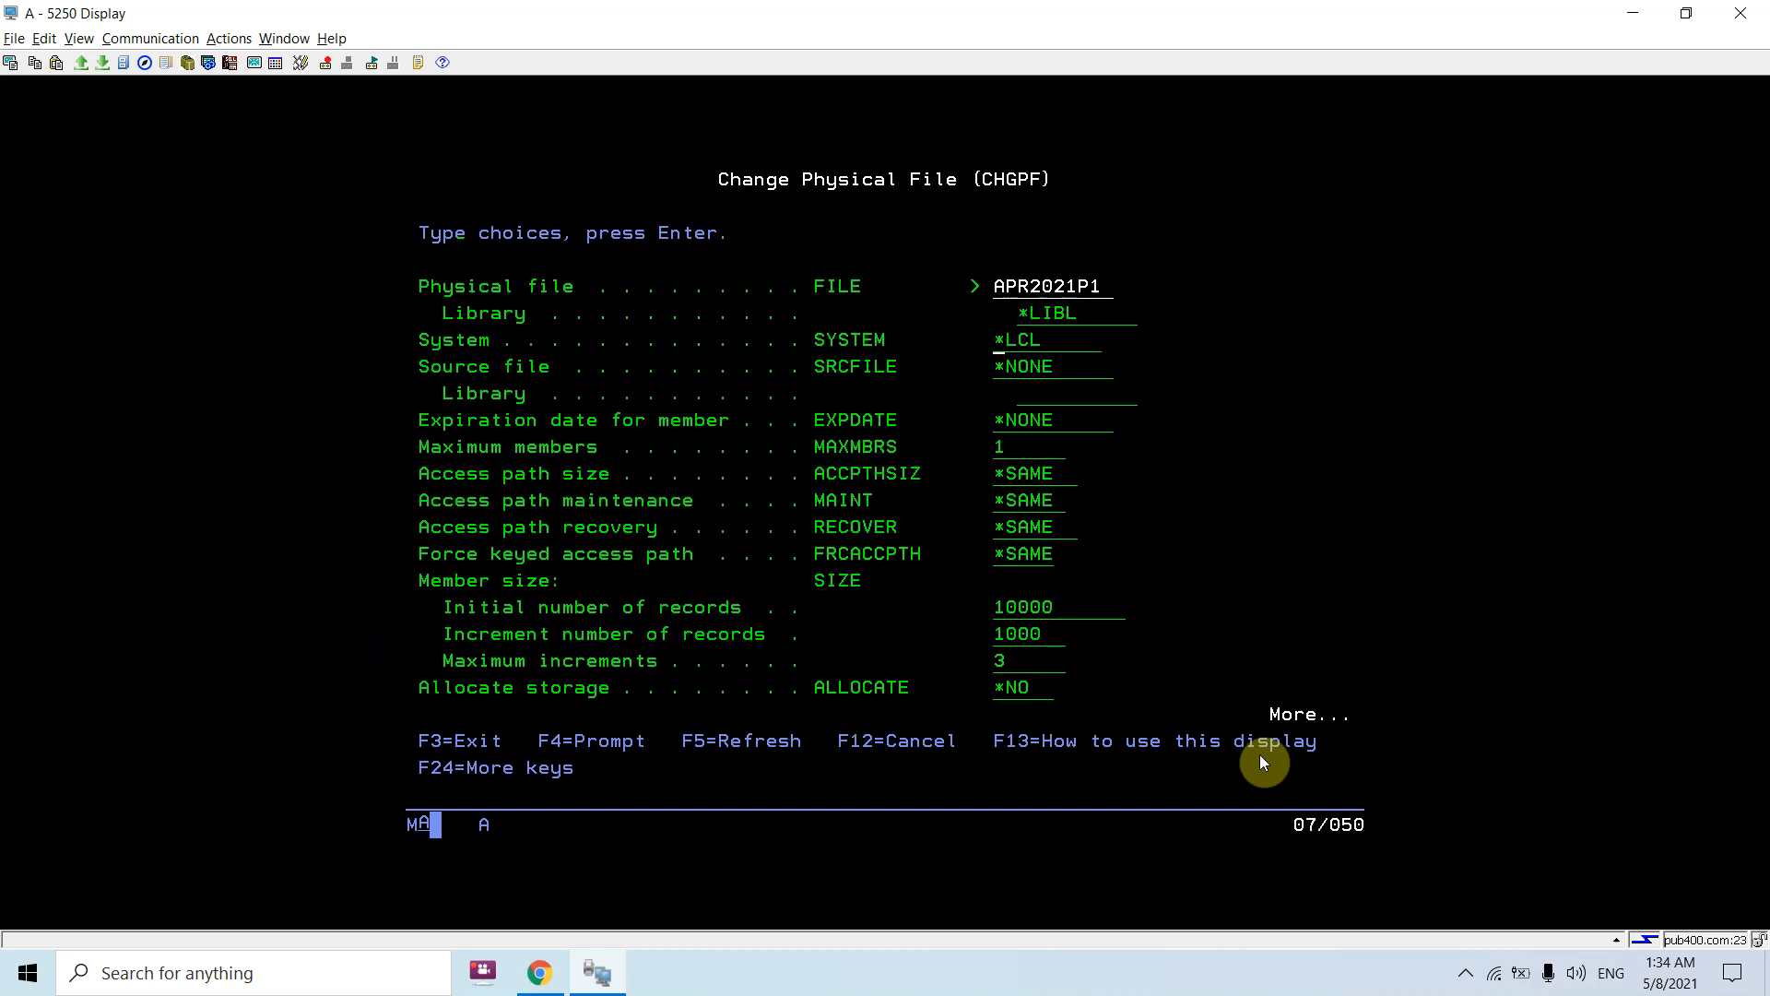
{"action": "key", "text": "Up"}
{"action": "key", "text": "Page_Down"}
{"action": "key", "text": "Page_Up"}
Set Initial number of records to *NOMAX, clear the increment, and apply the change
{"action": "key", "text": "Down"}
{"action": "key", "text": "Down"}
{"action": "key", "text": "Down"}
{"action": "type", "text": "*N"}
{"action": "type", "text": "OM"}
{"action": "type", "text": "AX"}
{"action": "key", "text": "Tab"}
{"action": "key", "text": "Return"}
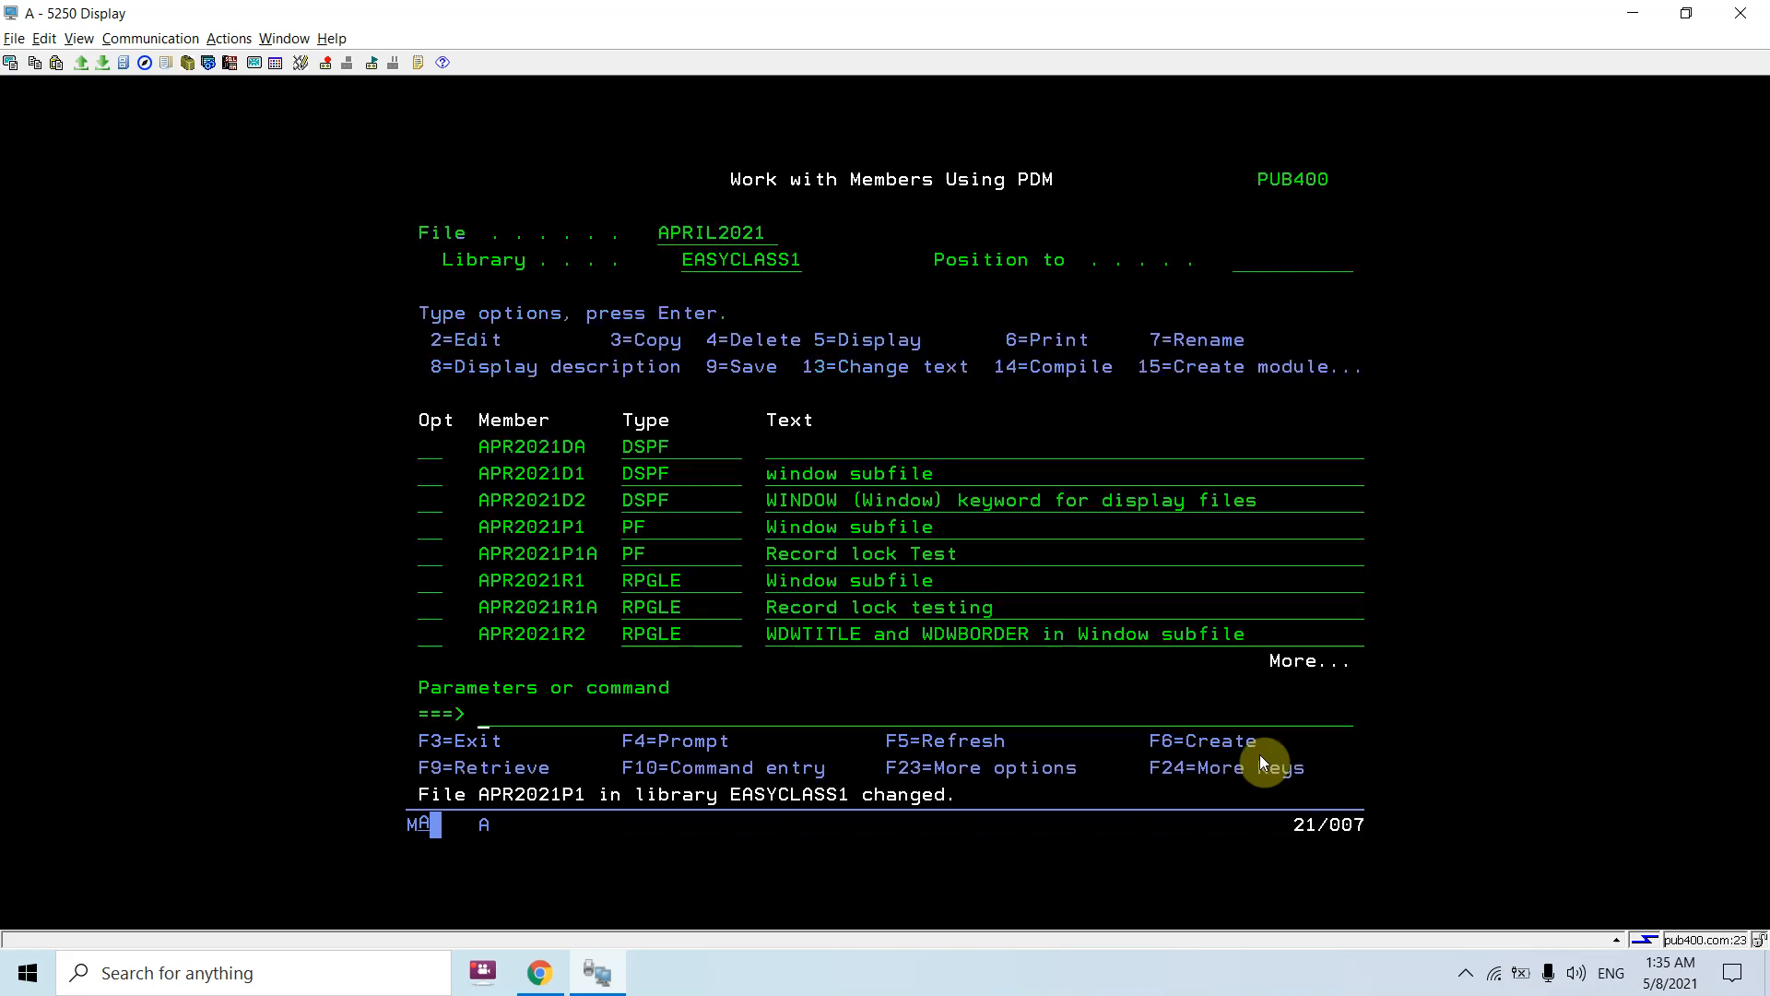
Redisplay DSPFD APR2021P1 and page to the Member size showing *NOMAX
{"action": "key", "text": "F9"}
{"action": "key", "text": "F9"}
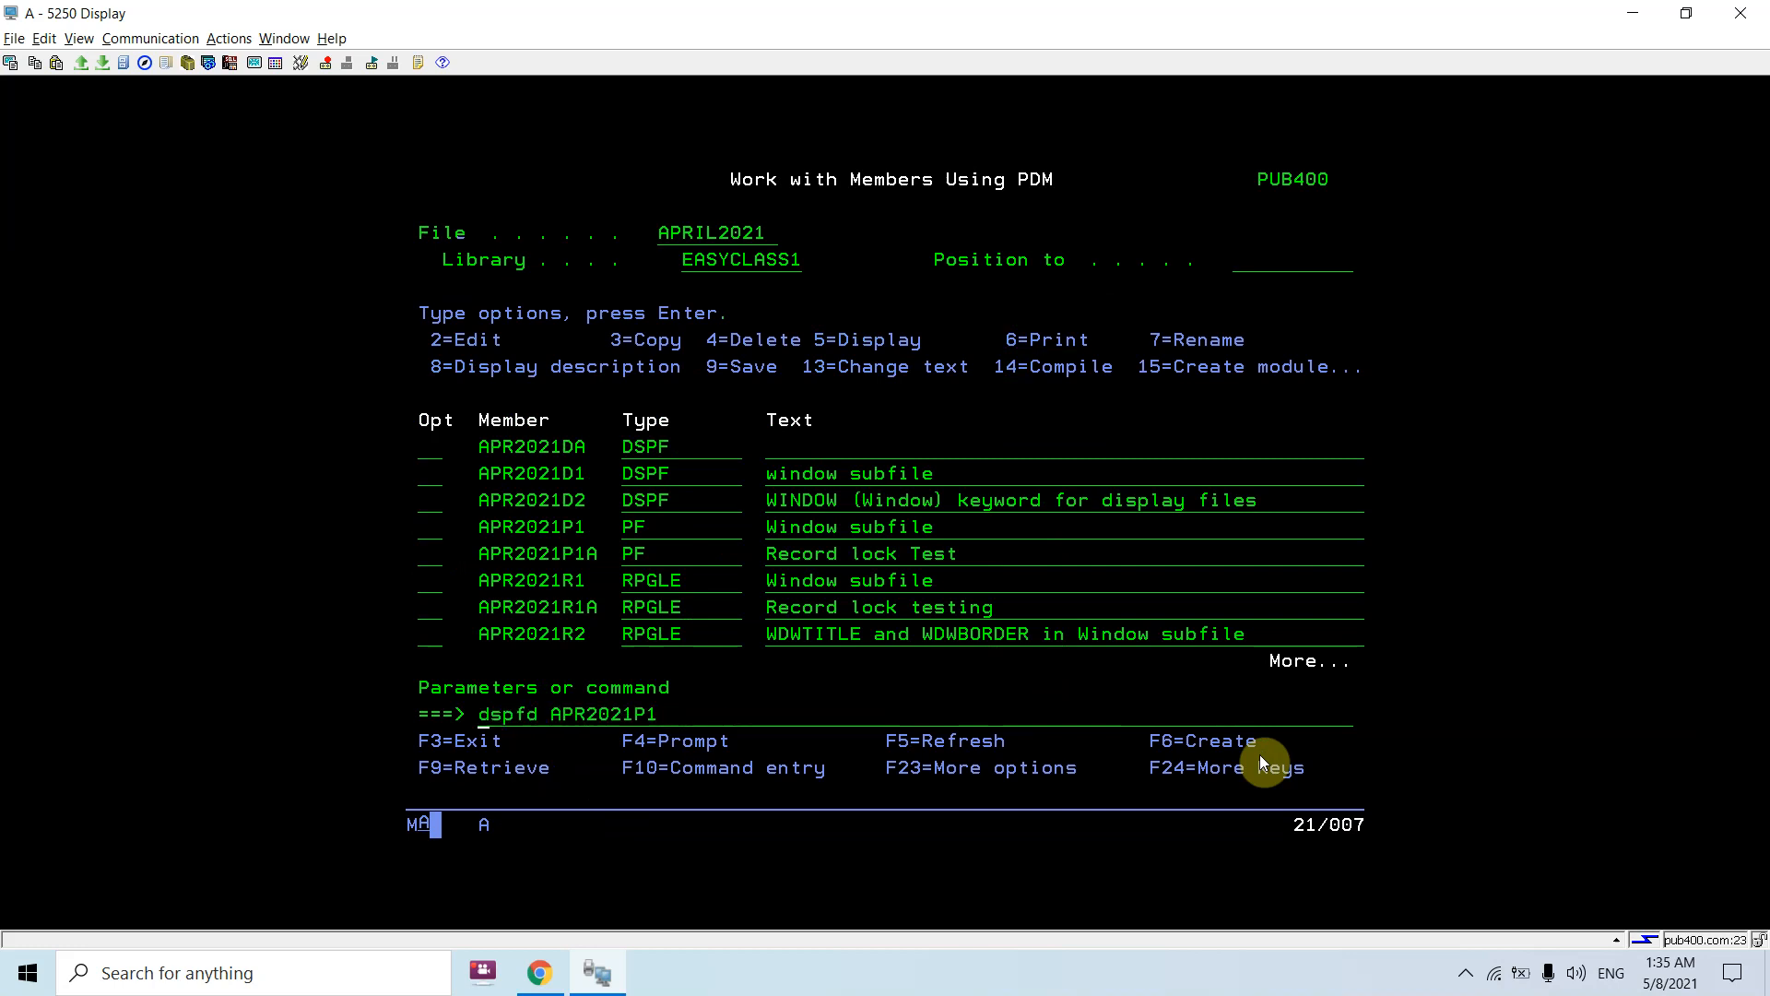
{"action": "key", "text": "Return"}
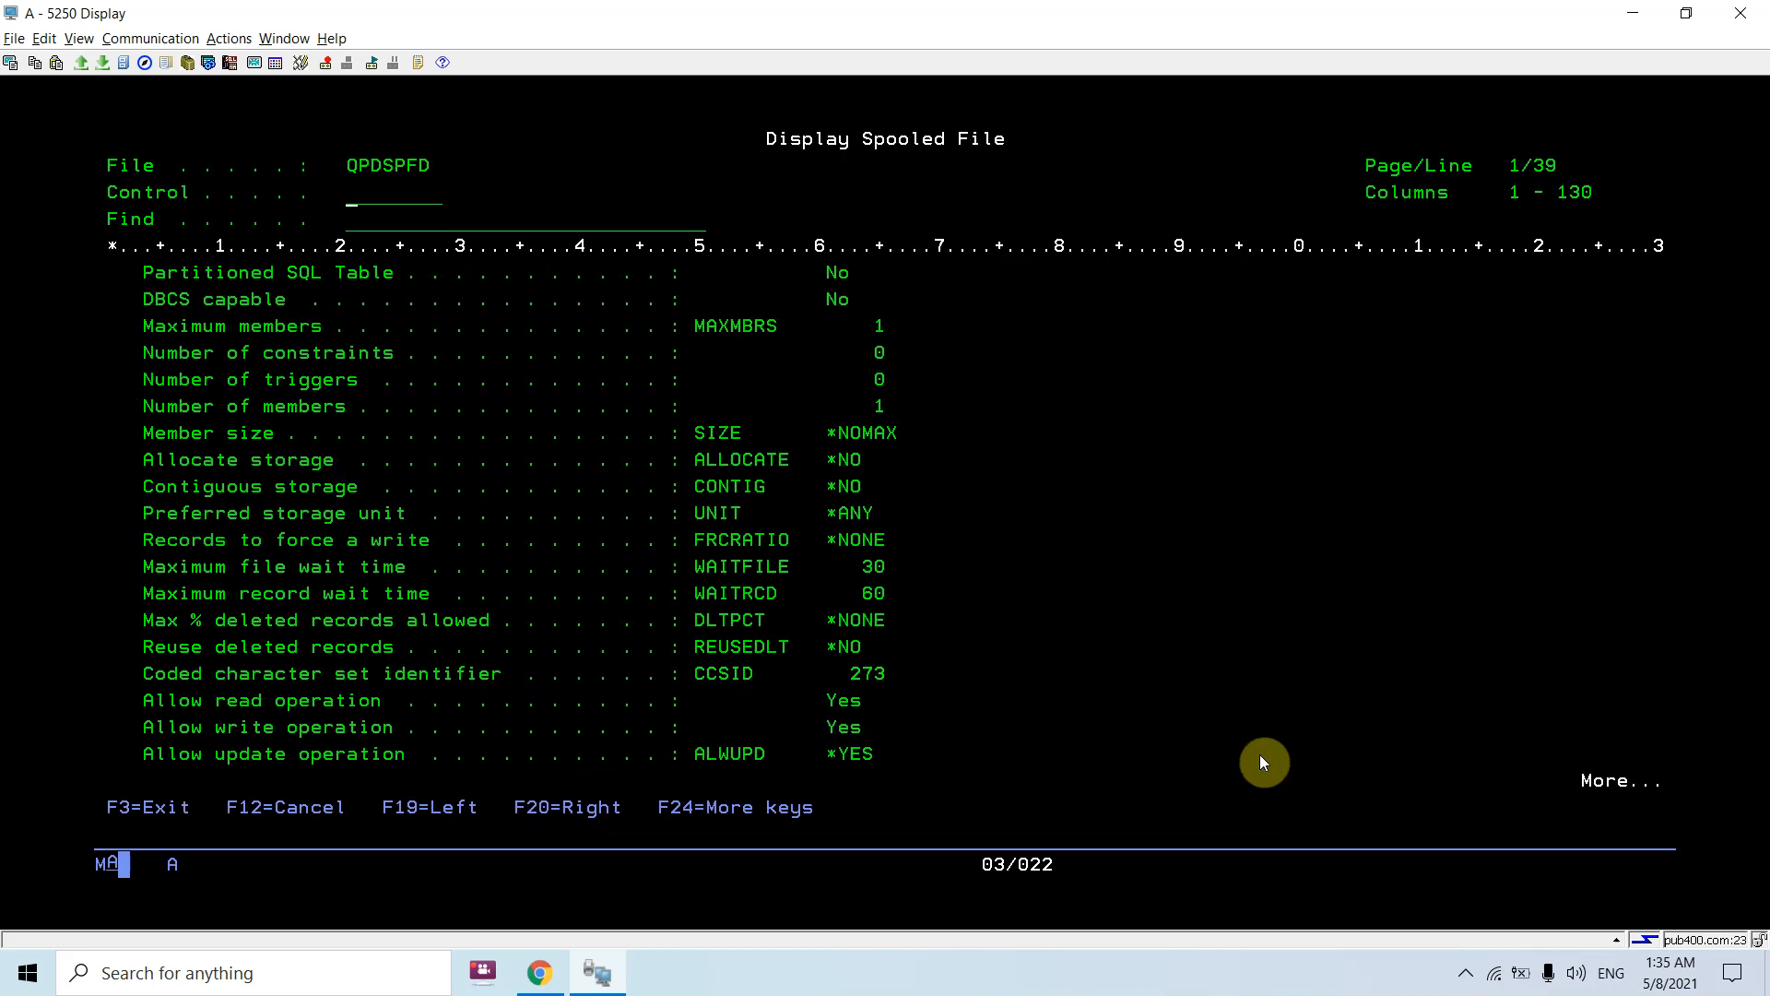
{"action": "key", "text": "Page_Down"}
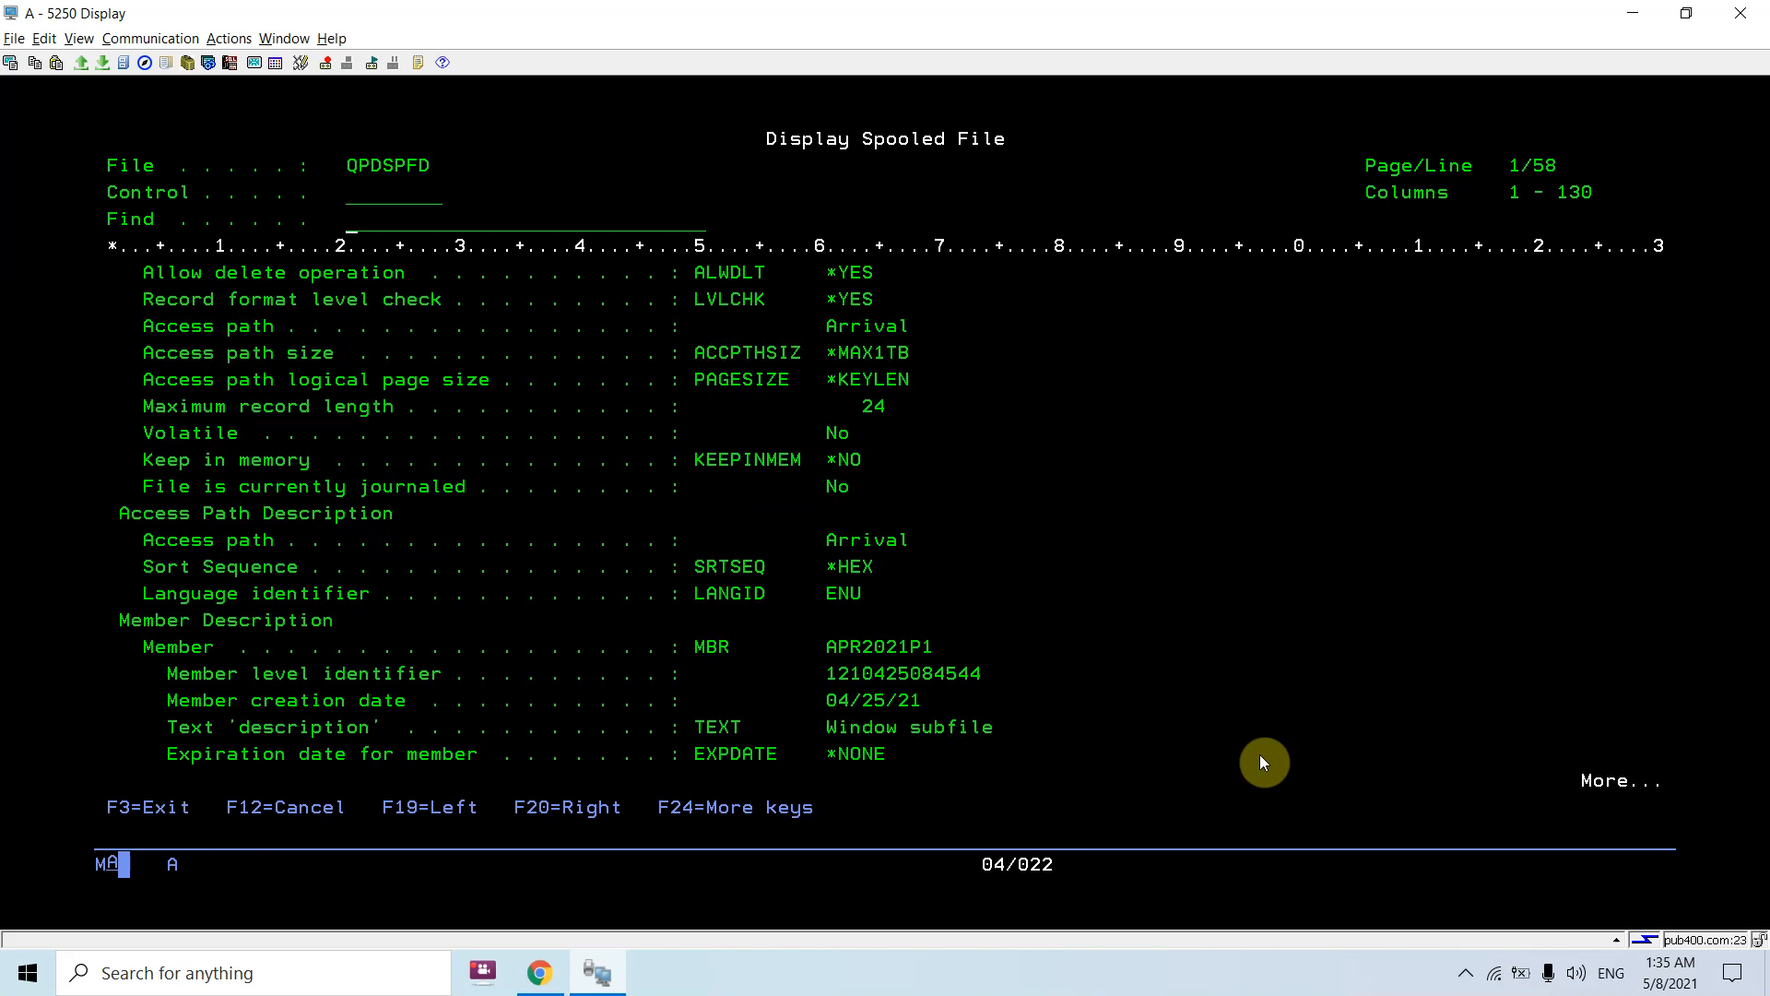
{"action": "key", "text": "Page_Down"}
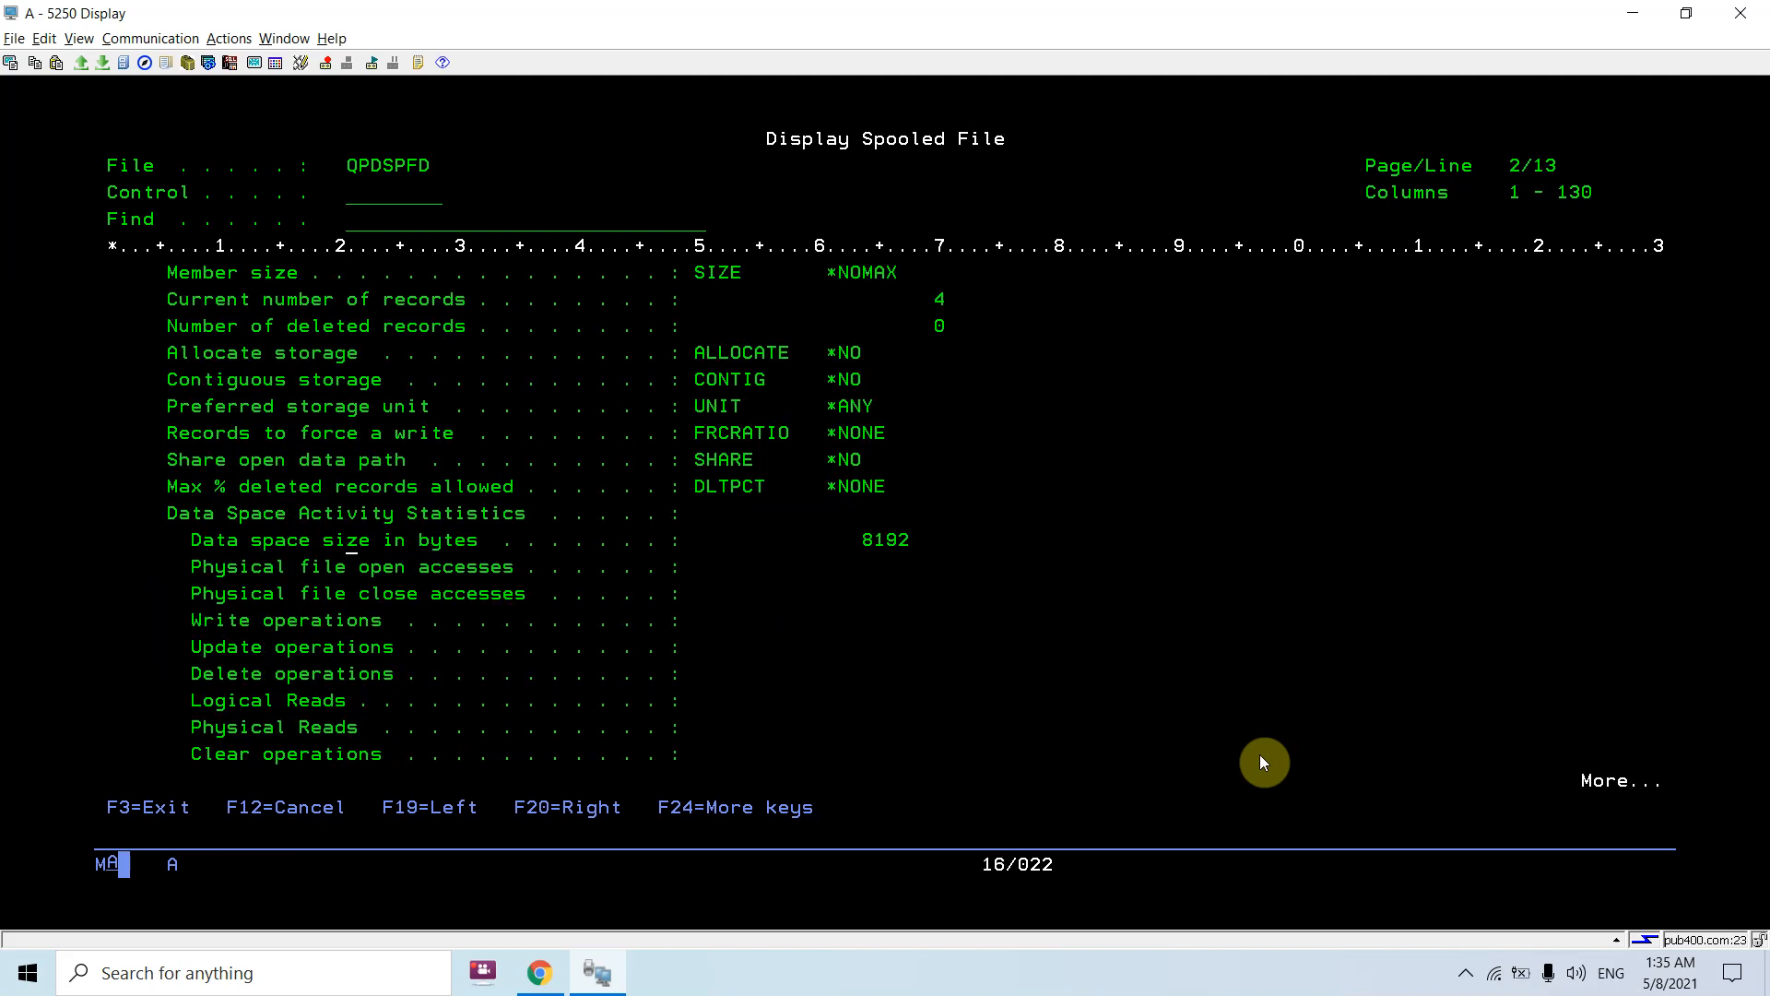
{"action": "key", "text": "Page_Down"}
{"action": "key", "text": "Page_Down"}
{"action": "key", "text": "Page_Down"}
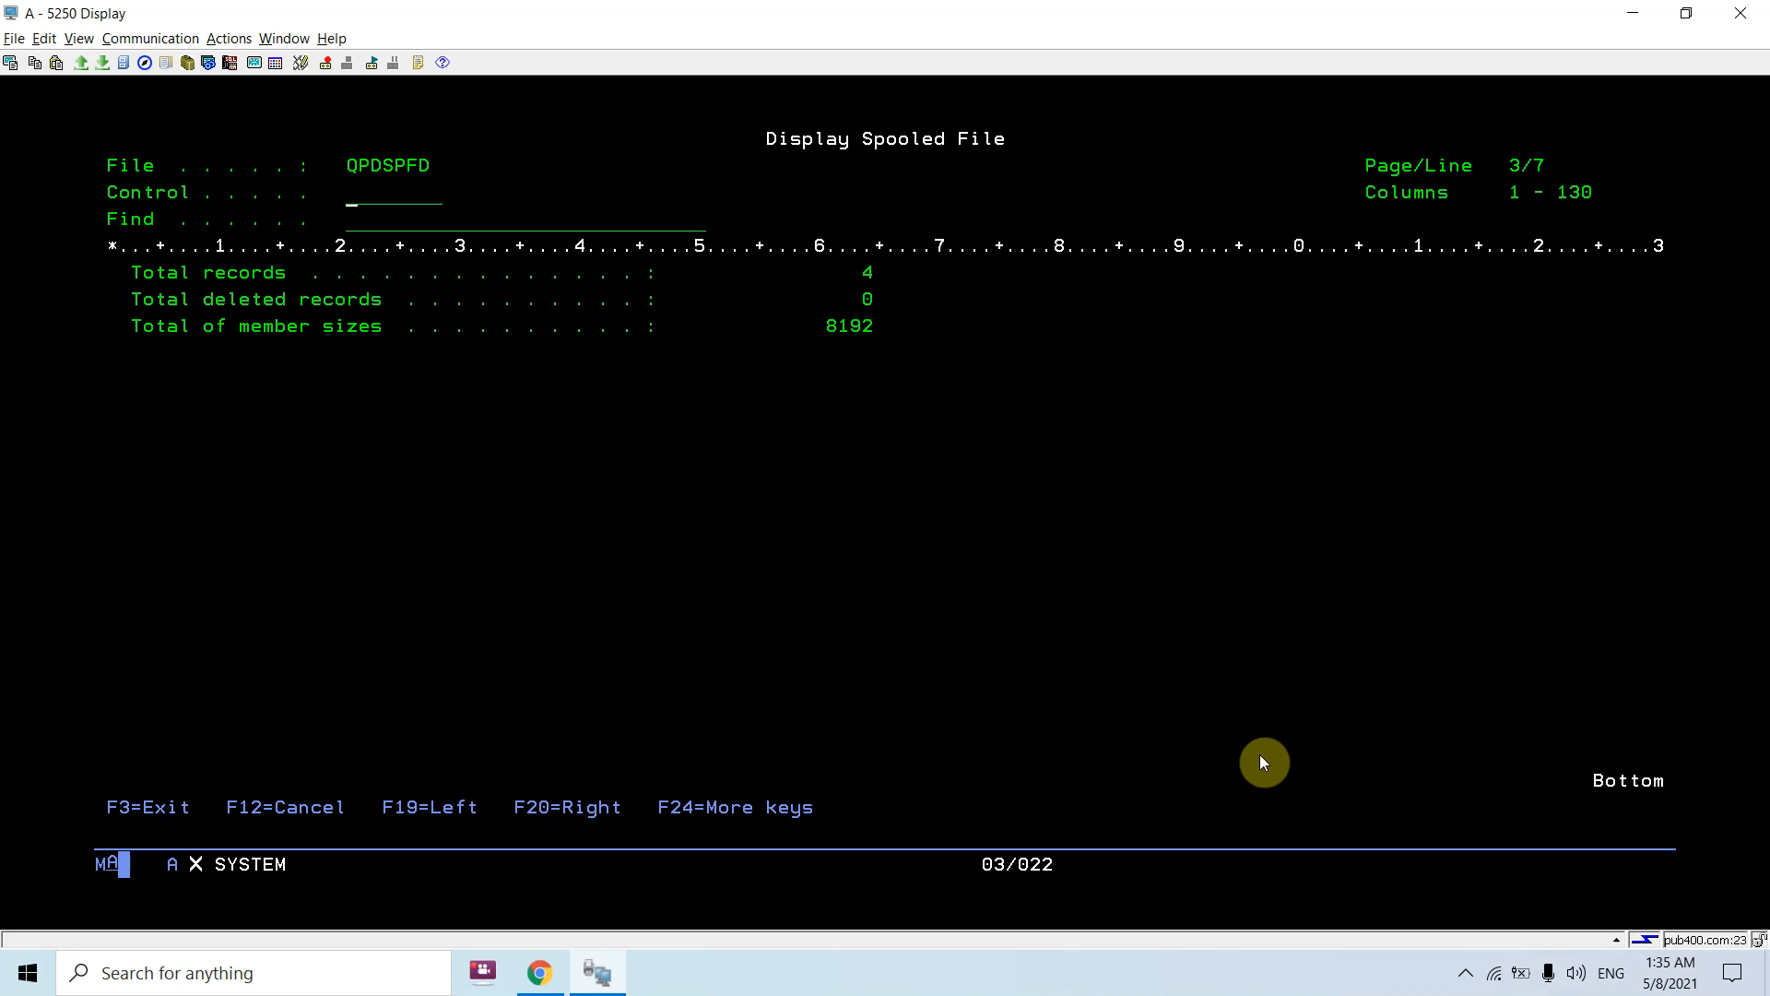
{"action": "key", "text": "Page_Up"}
{"action": "key", "text": "Page_Up"}
{"action": "key", "text": "Page_Up"}
{"action": "key", "text": "Page_Up"}
{"action": "key", "text": "Page_Up"}
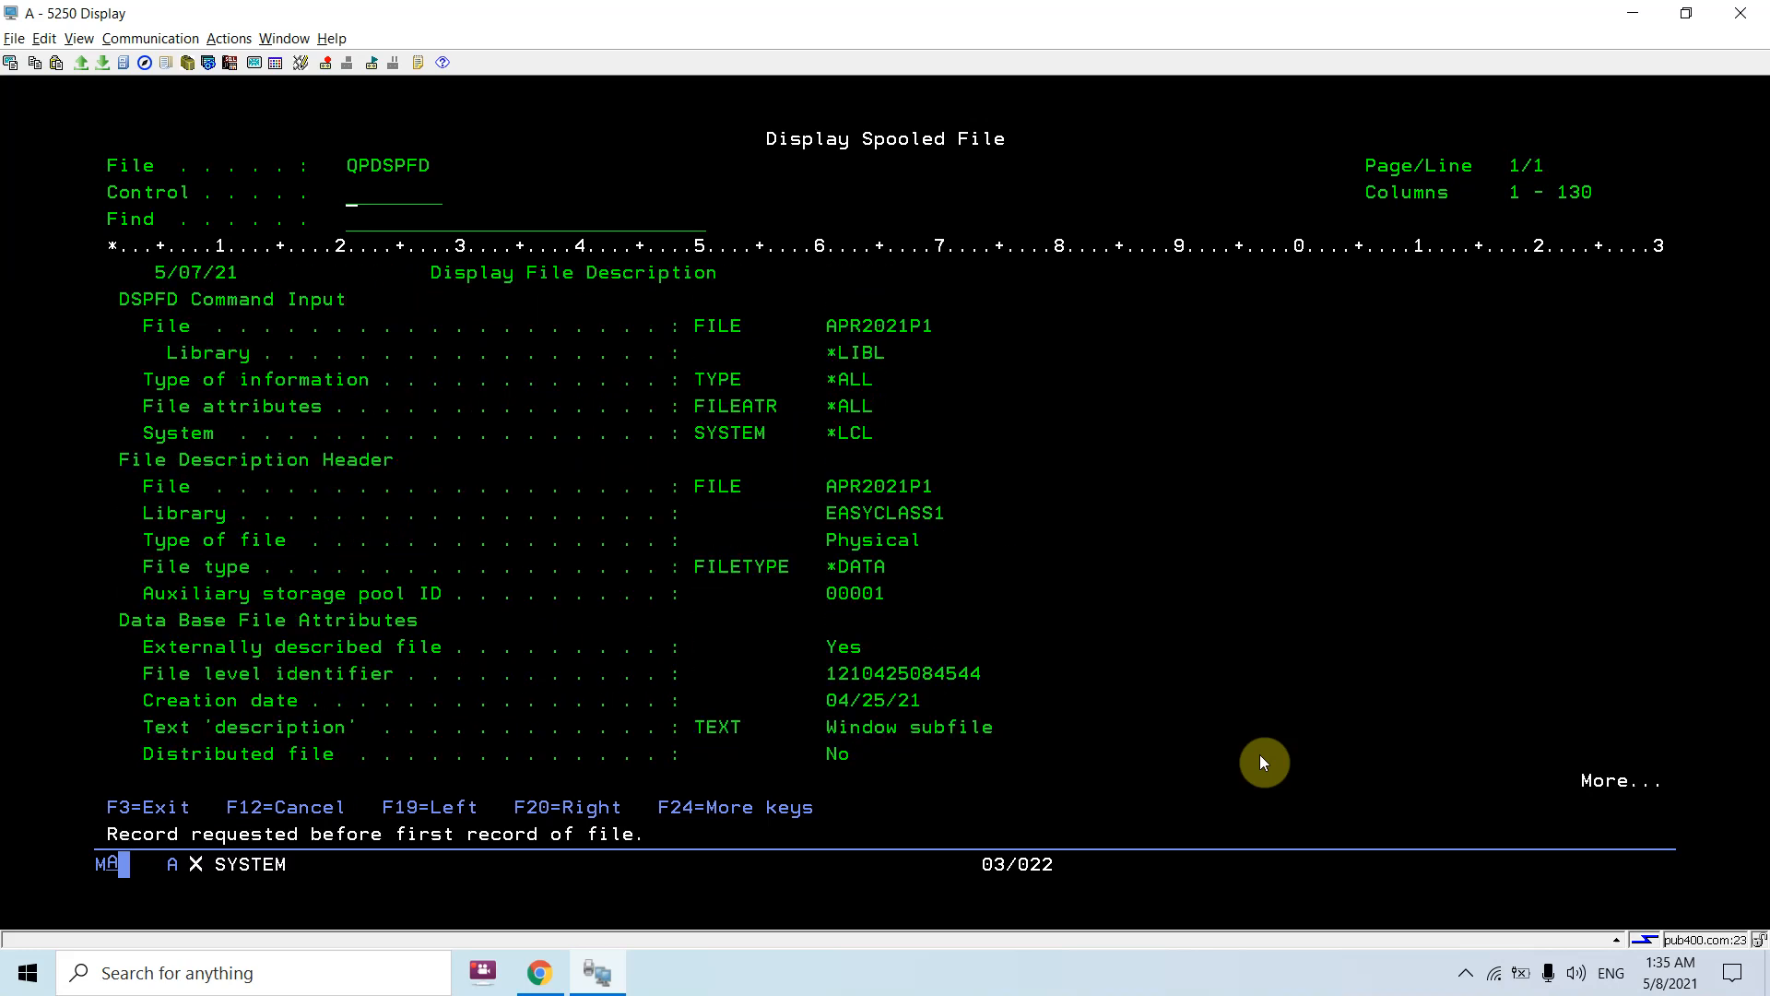
{"action": "key", "text": "Page_Down"}
Move the cursor around the member size details and page on to the member list
{"action": "key", "text": "Down"}
{"action": "key", "text": "Down"}
{"action": "key", "text": "Down"}
{"action": "key", "text": "Down"}
{"action": "key", "text": "Down"}
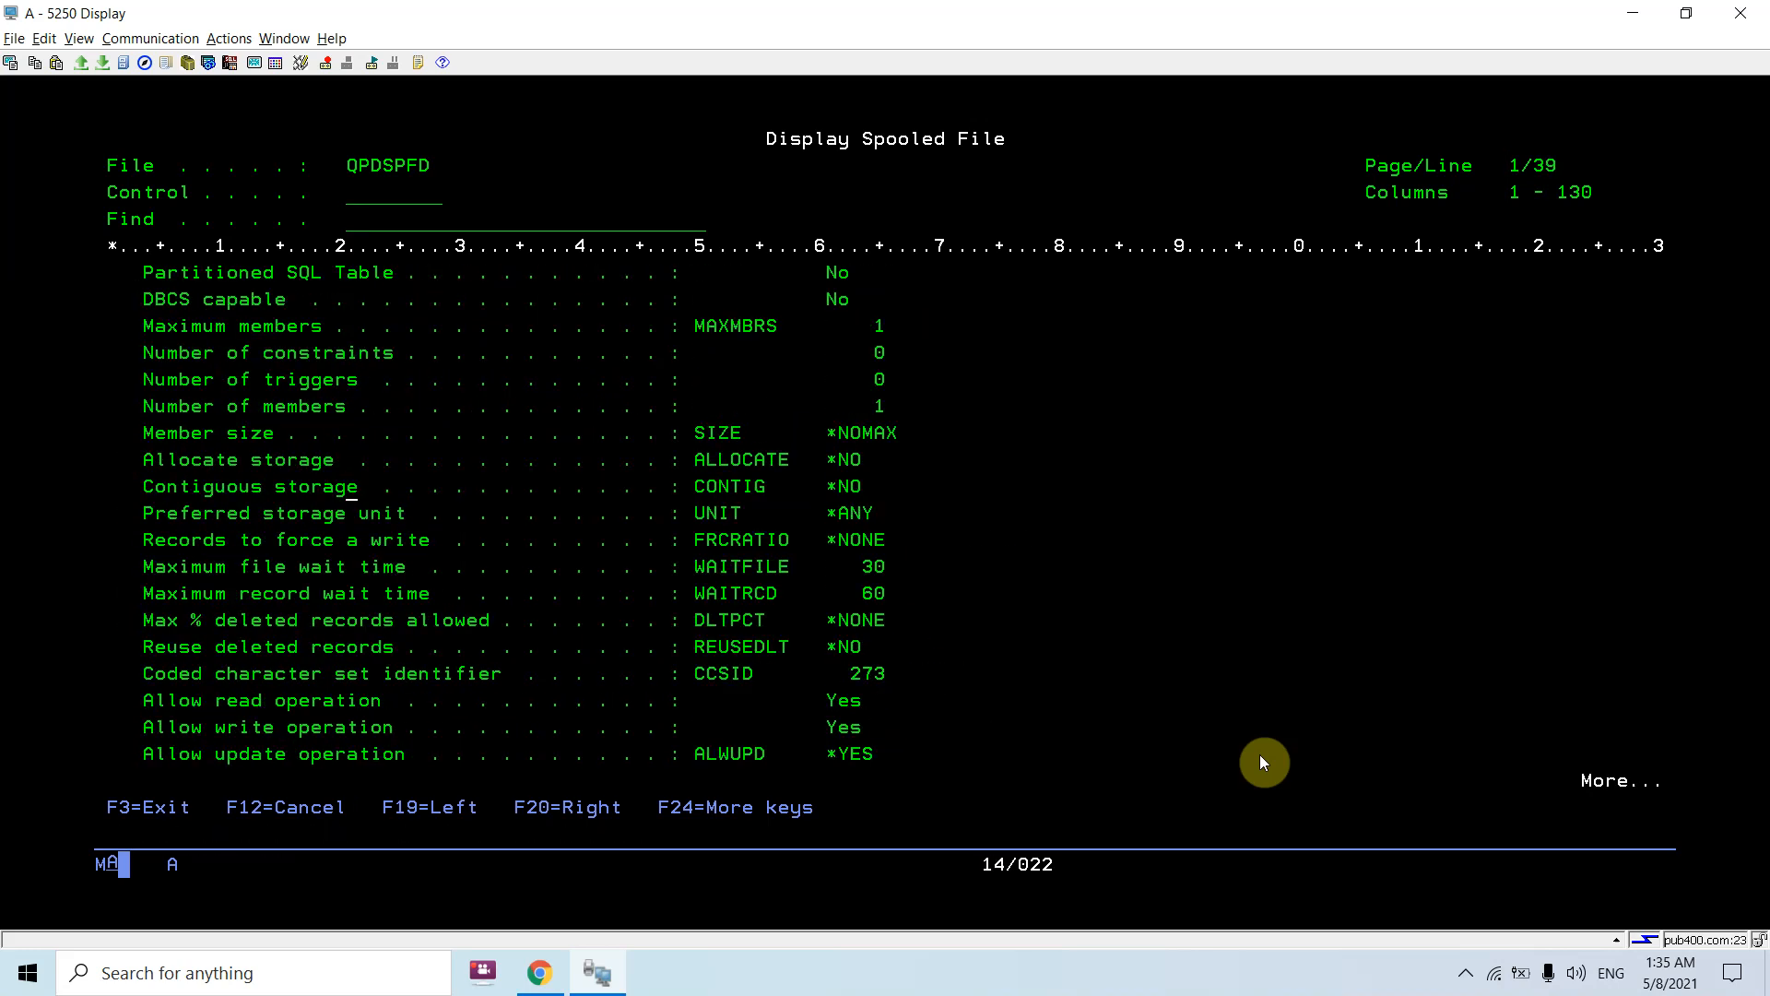
{"action": "key", "text": "Down"}
{"action": "key", "text": "Down"}
{"action": "key", "text": "Right"}
{"action": "key", "text": "Right"}
{"action": "key", "text": "Right"}
{"action": "key", "text": "Right"}
{"action": "key", "text": "Right"}
{"action": "key", "text": "Right"}
{"action": "key", "text": "Right"}
{"action": "key", "text": "Right"}
{"action": "key", "text": "Right"}
{"action": "key", "text": "Right"}
{"action": "key", "text": "Up"}
{"action": "key", "text": "Up"}
{"action": "key", "text": "Up"}
{"action": "key", "text": "Left"}
{"action": "key", "text": "Left"}
{"action": "key", "text": "Left"}
{"action": "key", "text": "Left"}
{"action": "key", "text": "Left"}
{"action": "key", "text": "Left"}
{"action": "key", "text": "Left"}
{"action": "key", "text": "Left"}
{"action": "key", "text": "Left"}
{"action": "key", "text": "Left"}
{"action": "key", "text": "Up"}
{"action": "key", "text": "Left"}
{"action": "key", "text": "Left"}
{"action": "key", "text": "Left"}
{"action": "key", "text": "Right"}
{"action": "key", "text": "Right"}
{"action": "key", "text": "Right"}
{"action": "key", "text": "Right"}
{"action": "key", "text": "Right"}
{"action": "key", "text": "Right"}
{"action": "key", "text": "Right"}
{"action": "key", "text": "Page_Down"}
{"action": "key", "text": "Page_Down"}
{"action": "key", "text": "Page_Down"}
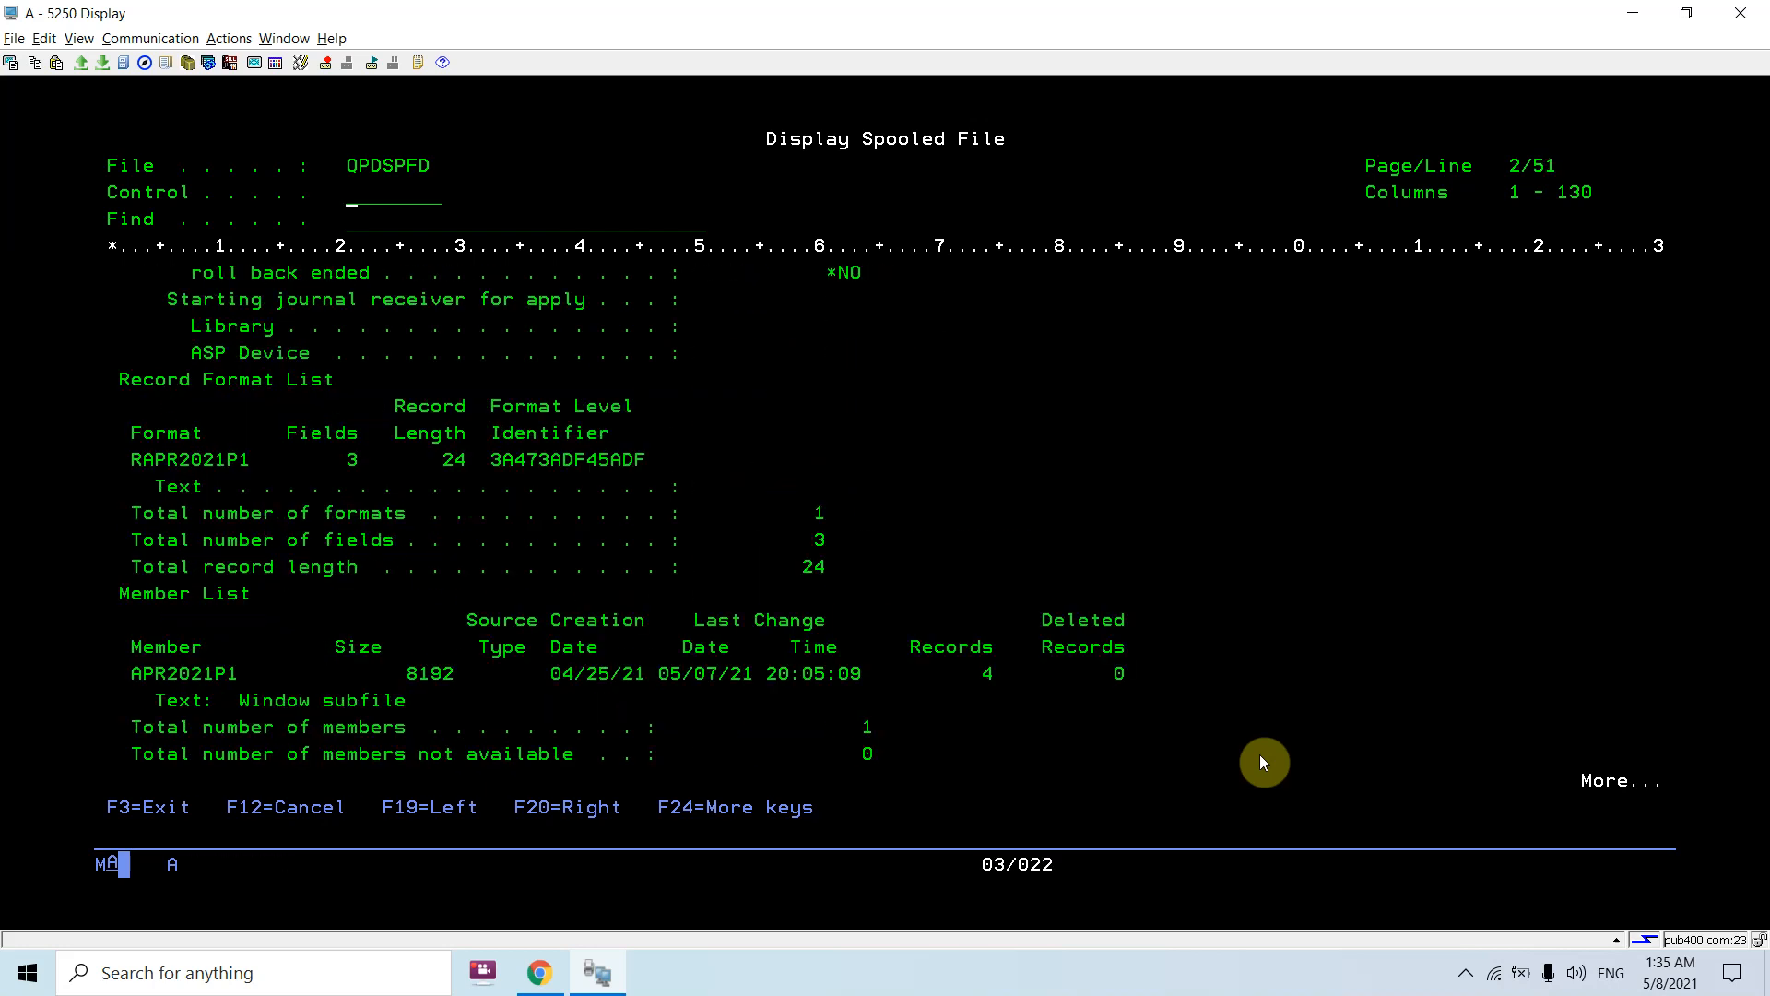
{"action": "key", "text": "Page_Down"}
Exit the description back to the Main Menu and switch to the Trello card
{"action": "key", "text": "F3"}
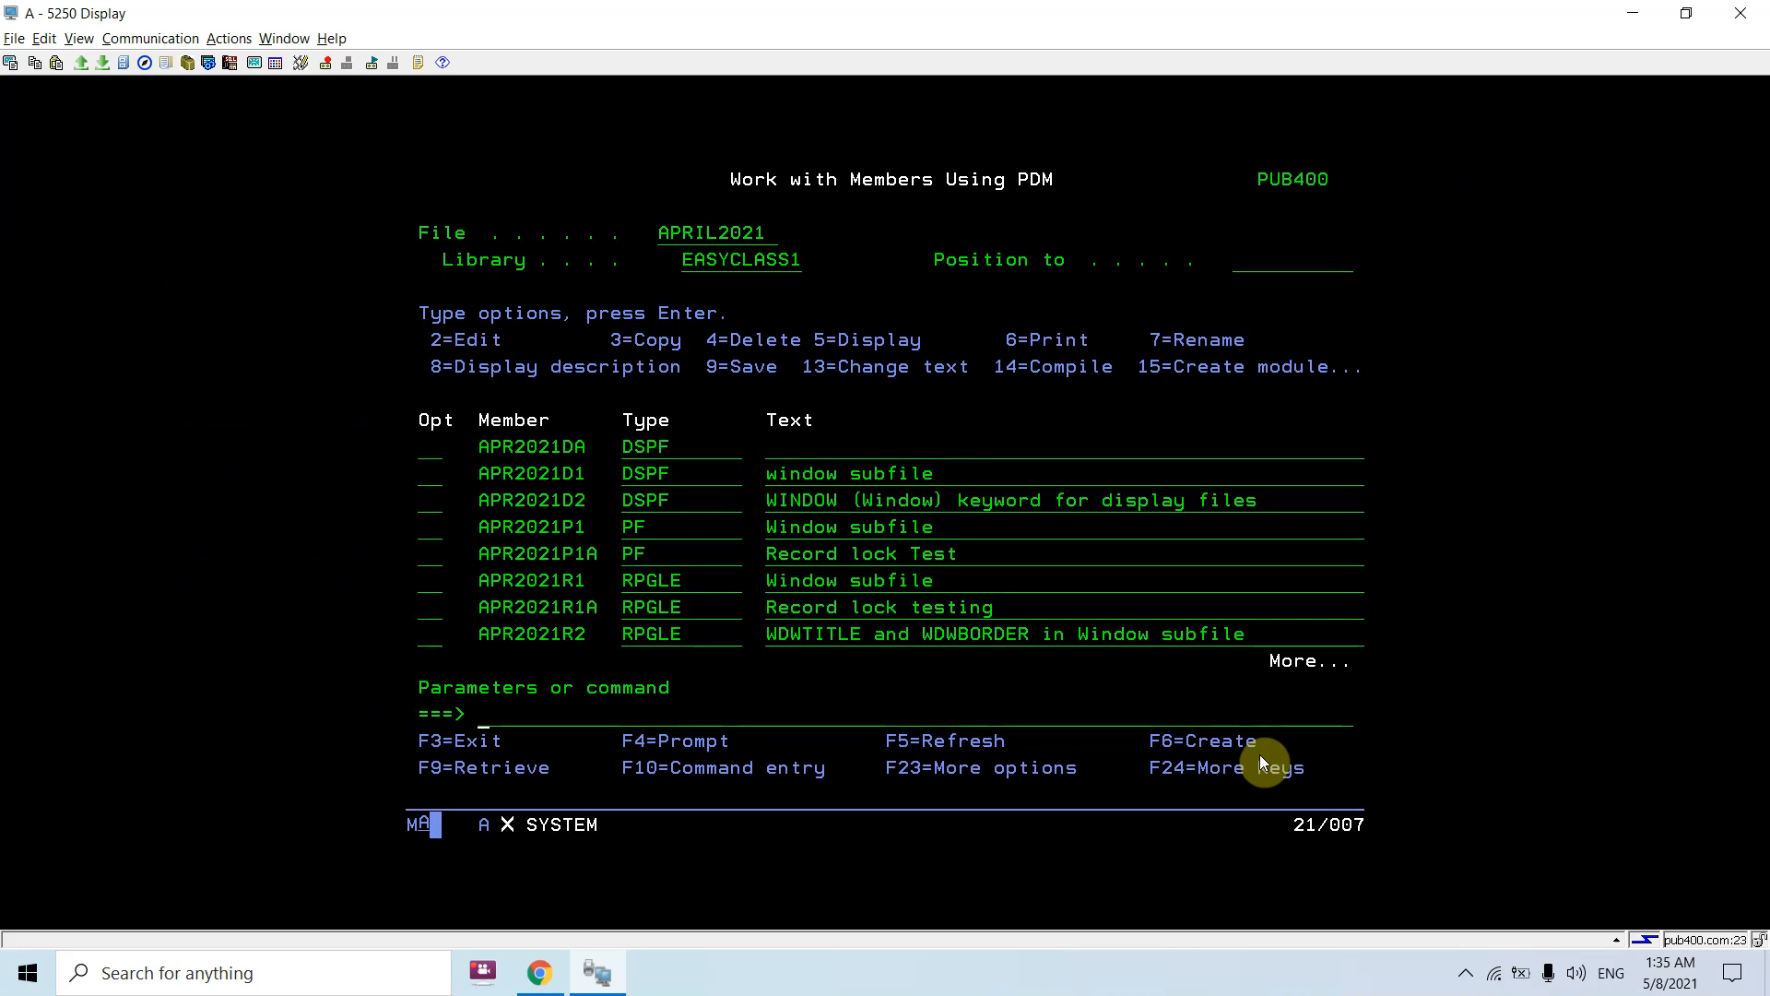
{"action": "key", "text": "F3"}
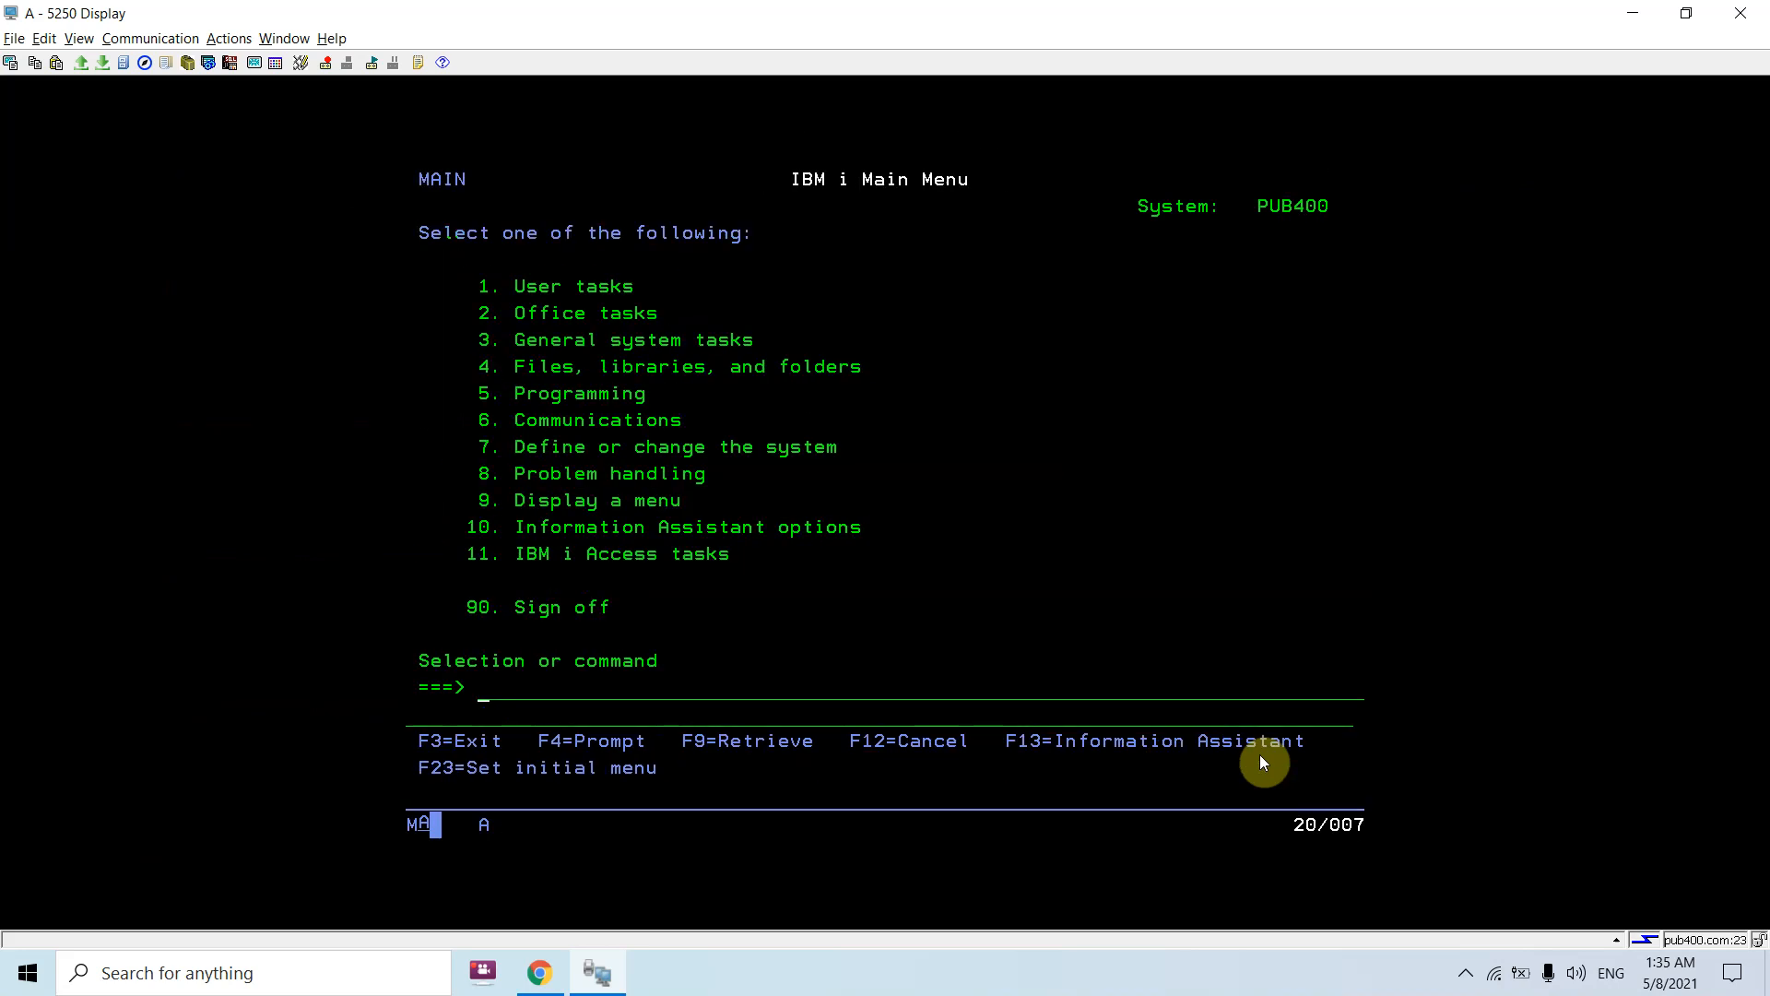
{"action": "key", "text": "alt+Tab"}
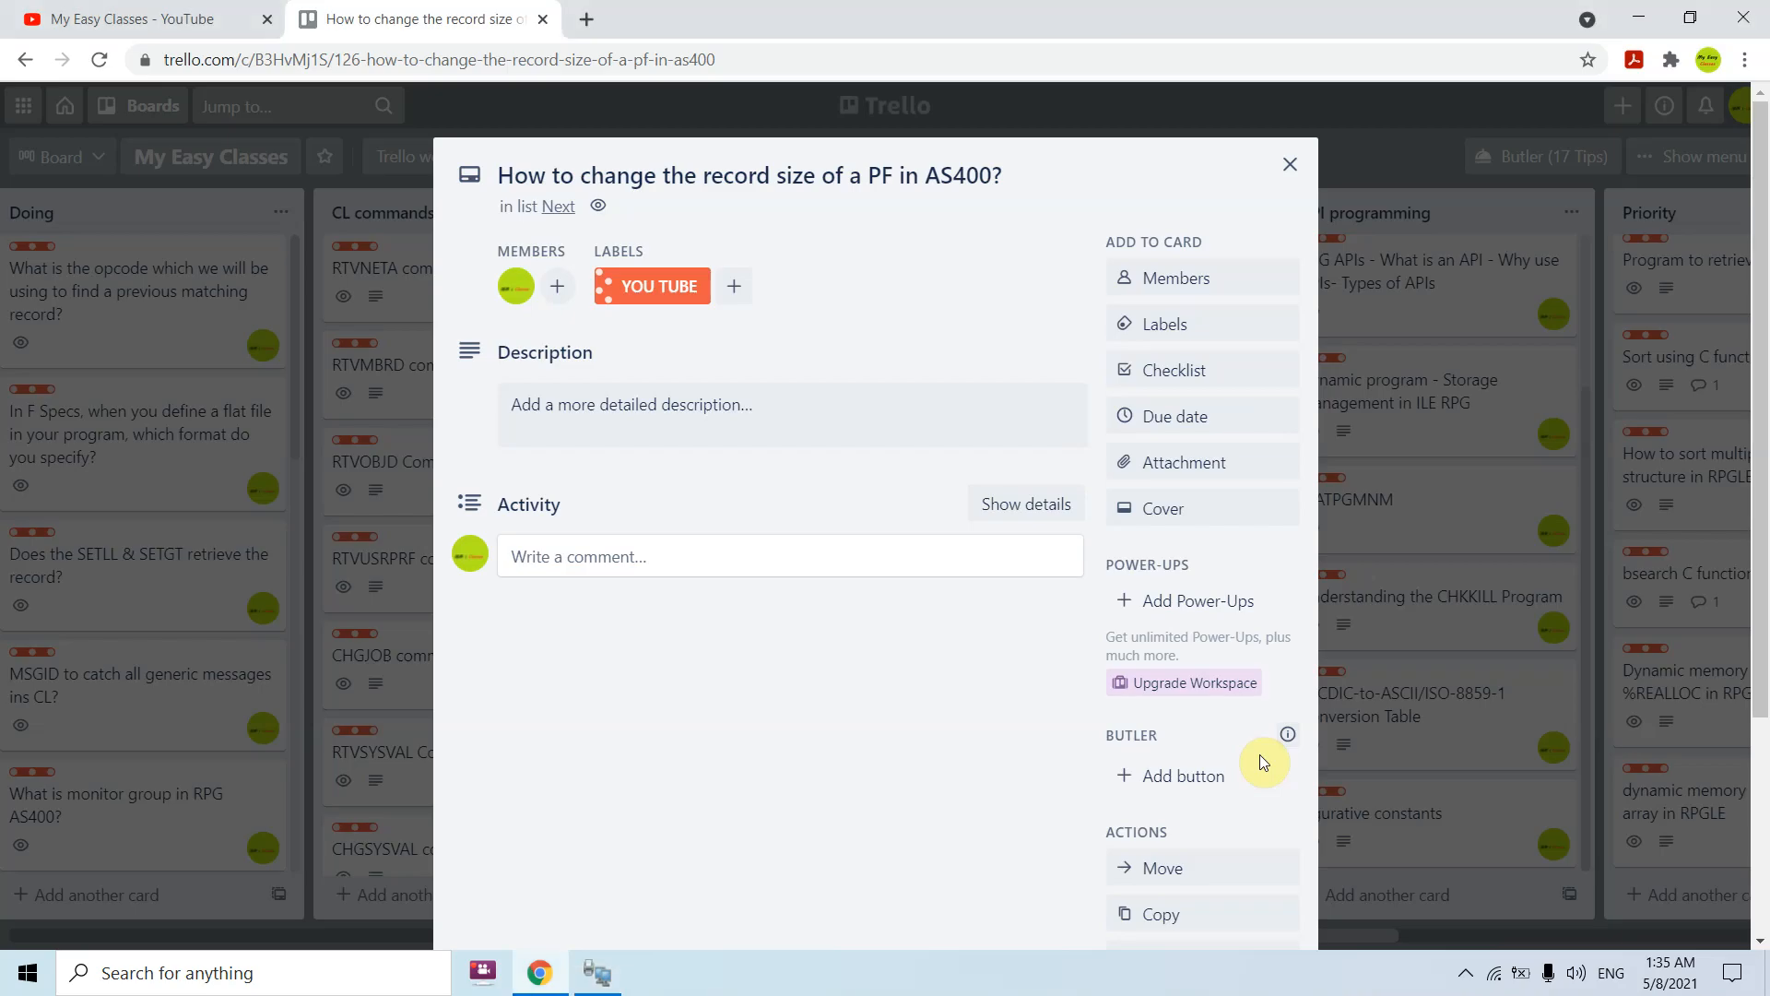